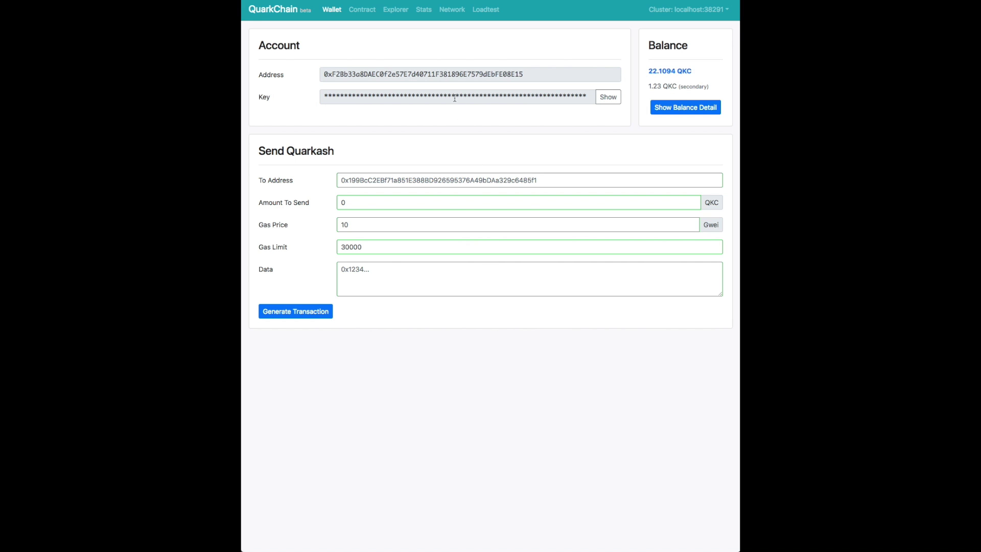
# Reveal and re-mask the private key, then check the per-shard balance breakdown.
pyautogui.click(606, 99)
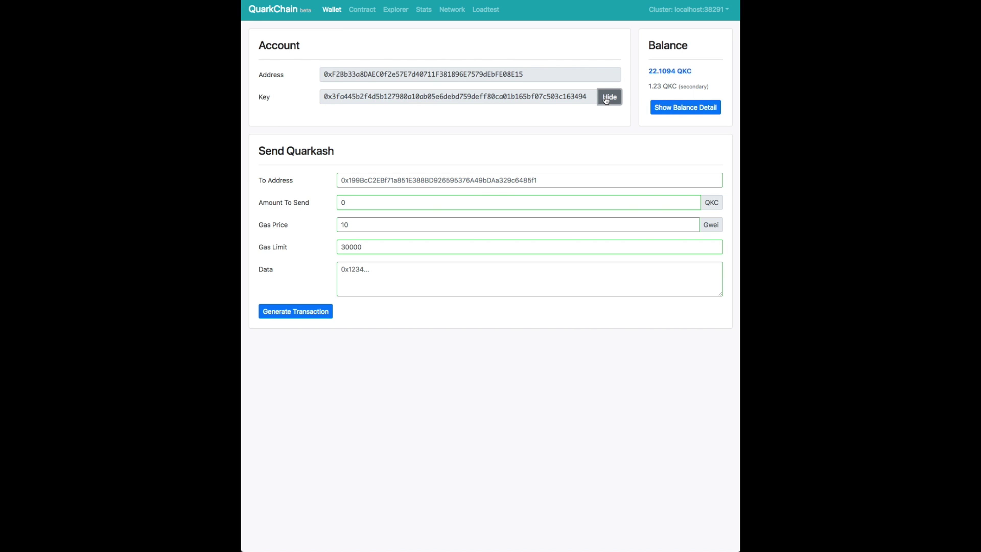
pyautogui.click(606, 100)
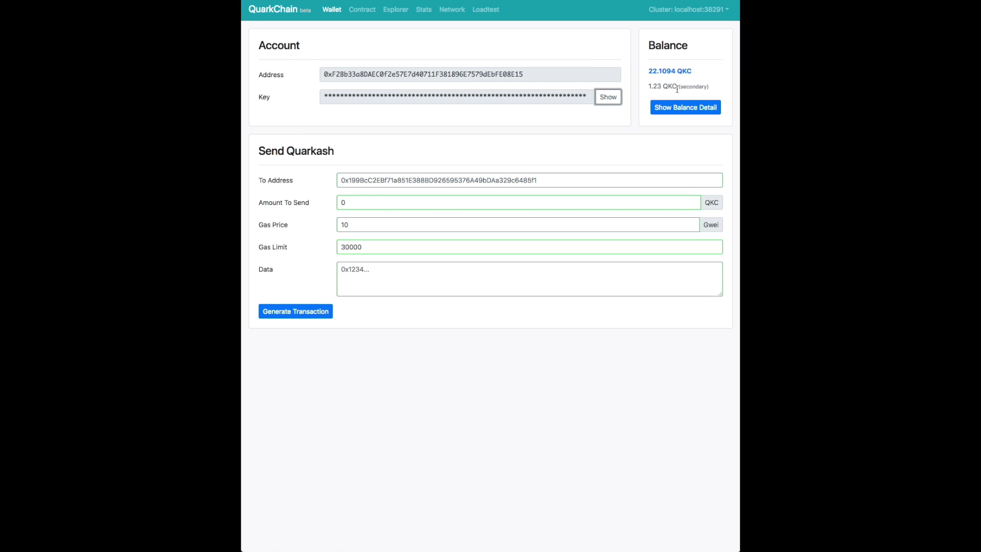
pyautogui.click(687, 108)
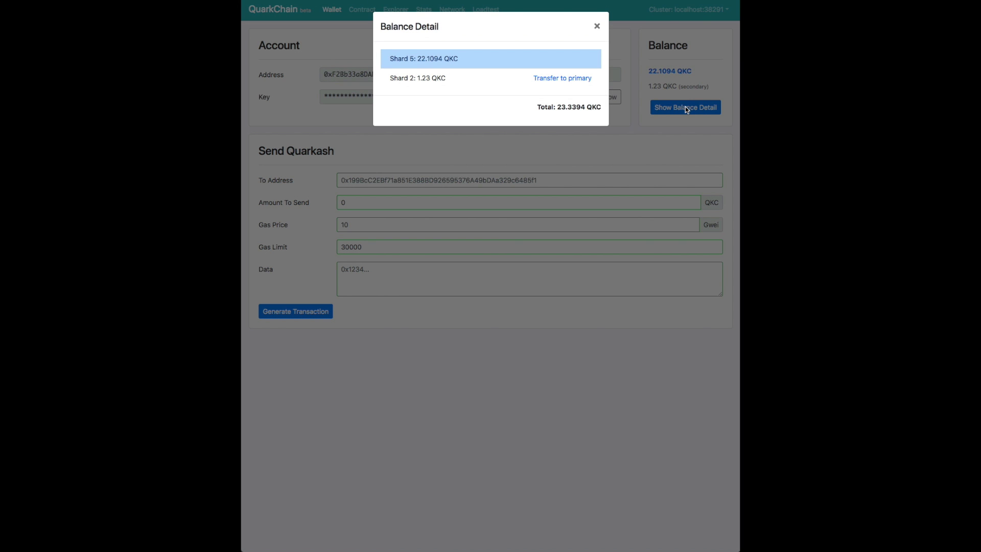
pyautogui.click(597, 27)
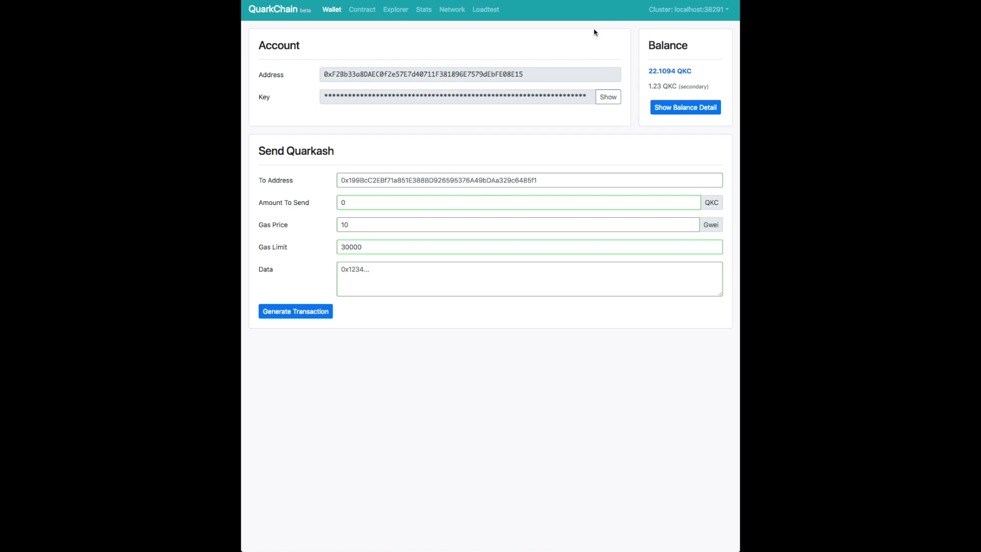
# Paste a new recipient address, set the amount to 1 QKC, and generate the shard 5 to 7 transaction.
pyautogui.click(411, 180)
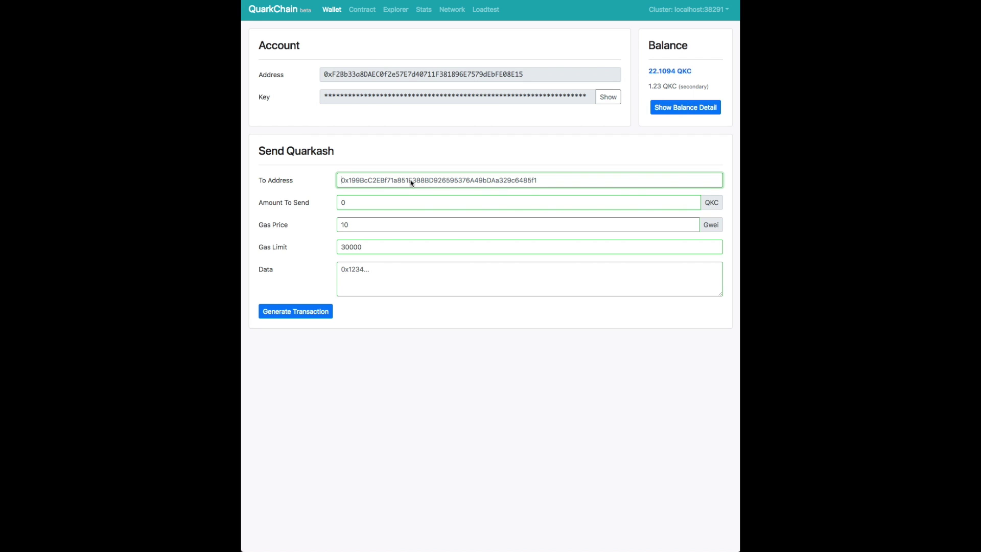
pyautogui.press('super+a')
pyautogui.write('0x5C67706E80D1a9b0d71c61BA1780e9386EAcca030dC009BF')
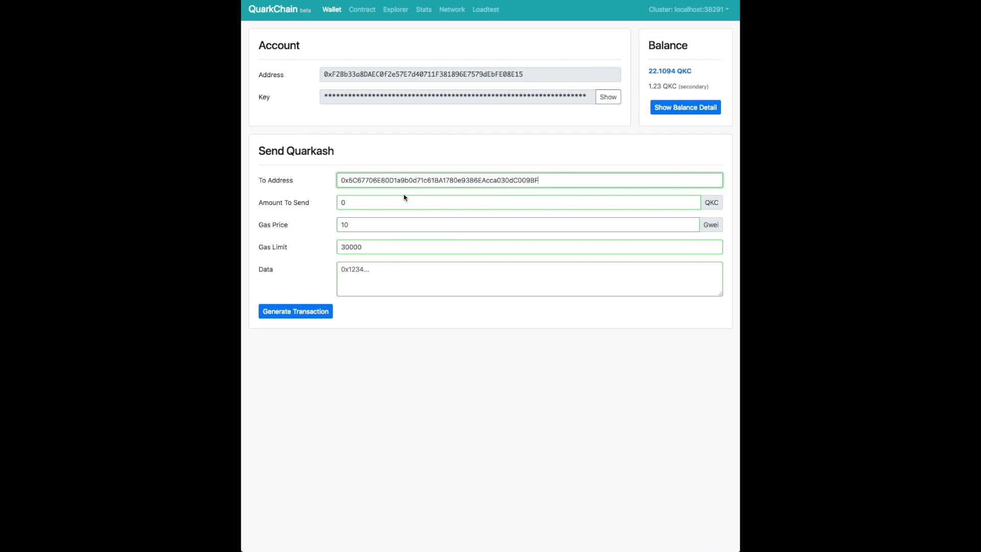
pyautogui.click(403, 198)
pyautogui.write('1')
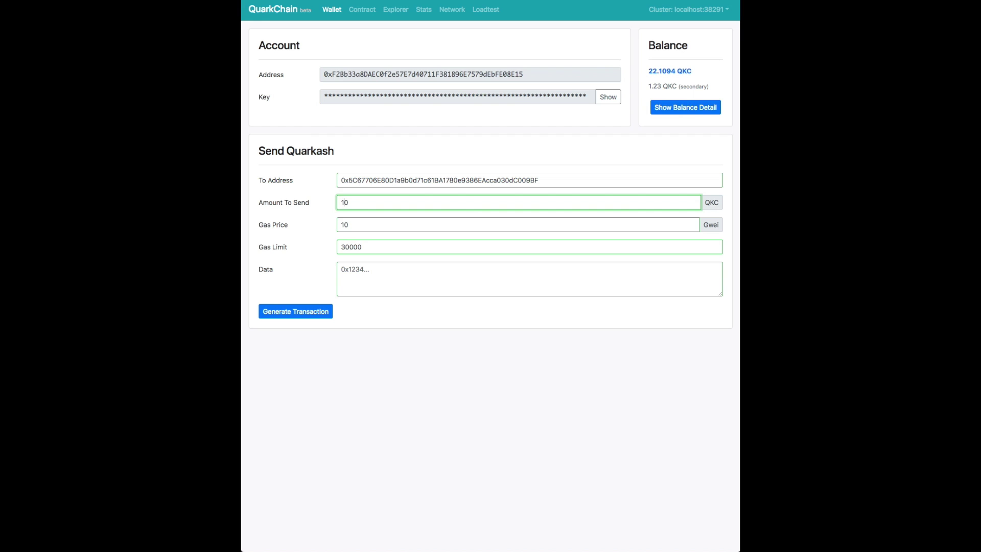
pyautogui.press('Delete')
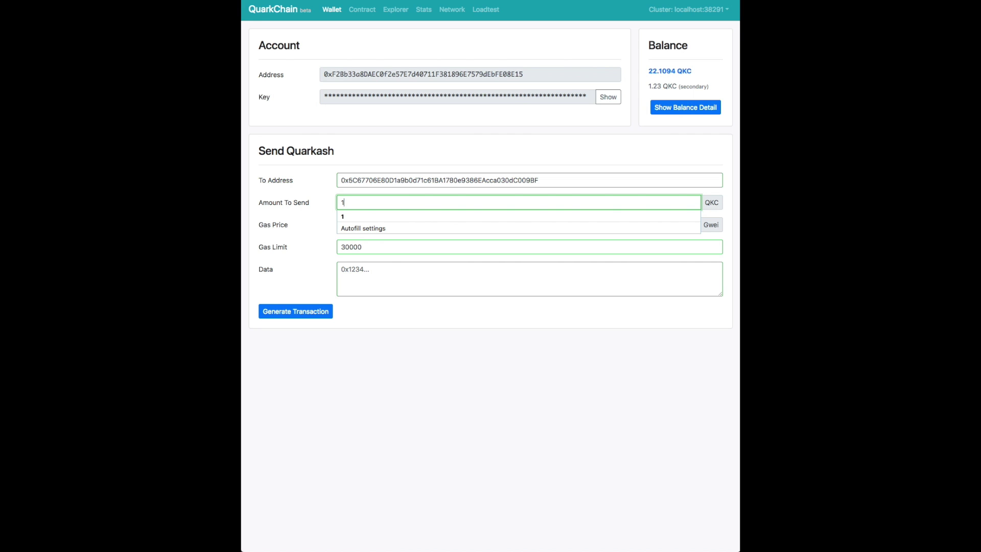
pyautogui.click(392, 243)
pyautogui.click(383, 227)
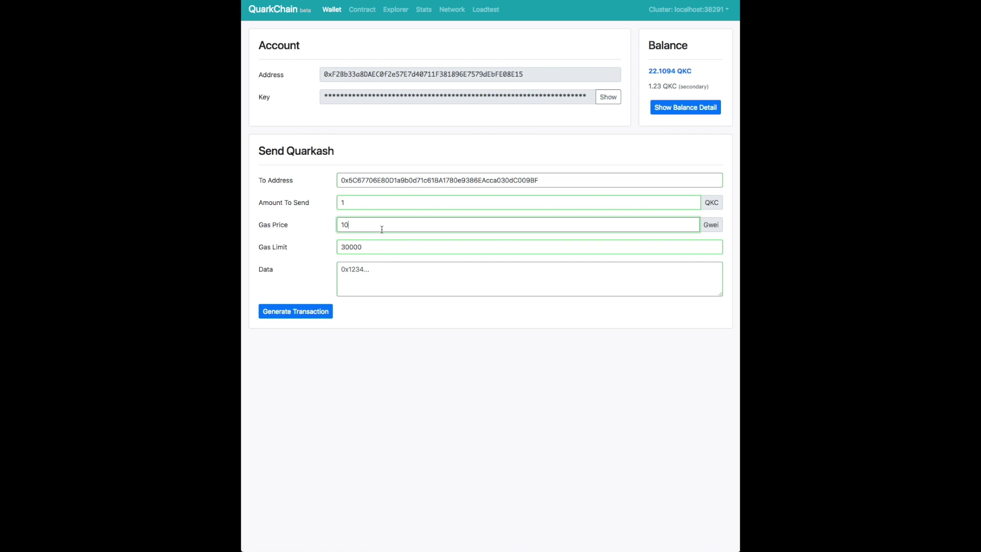
pyautogui.click(383, 250)
pyautogui.click(389, 273)
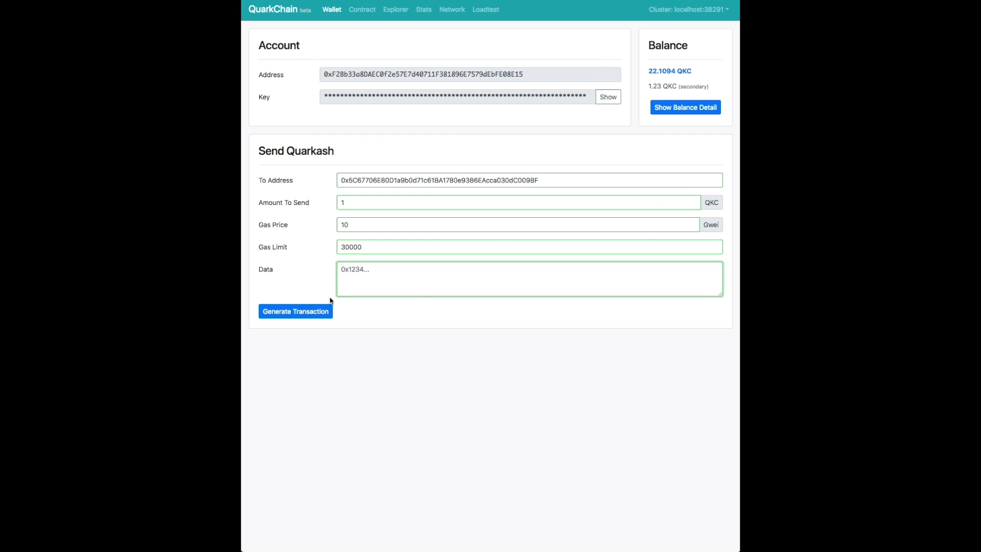
pyautogui.click(296, 317)
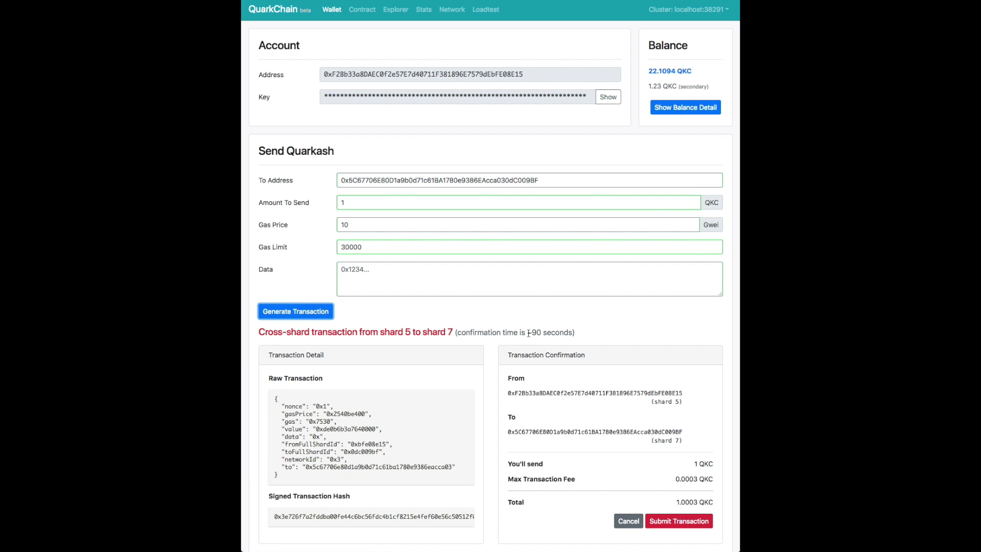
# Review the signed transaction hash and submit the 1 QKC transaction.
pyautogui.scroll(-1, 371, 334)
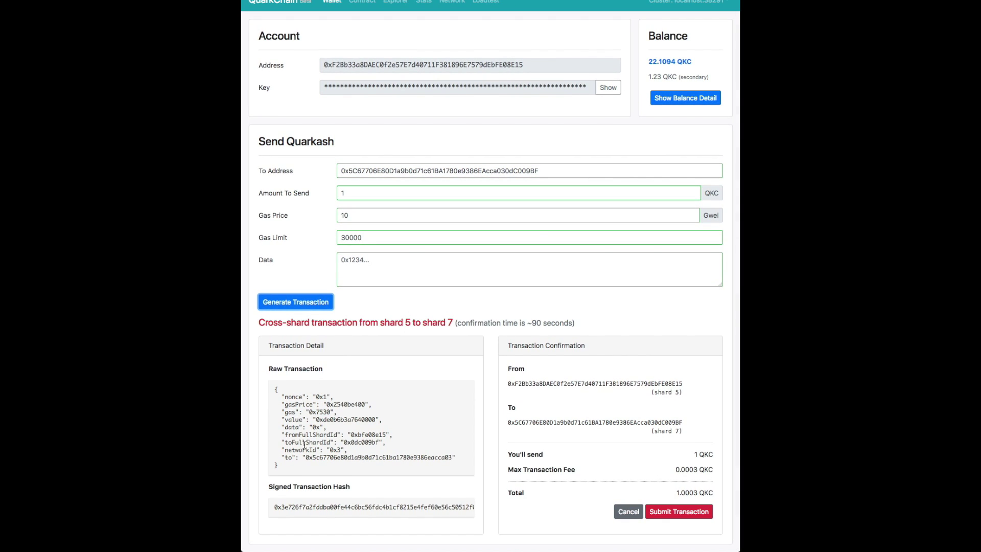
pyautogui.doubleClick(305, 506)
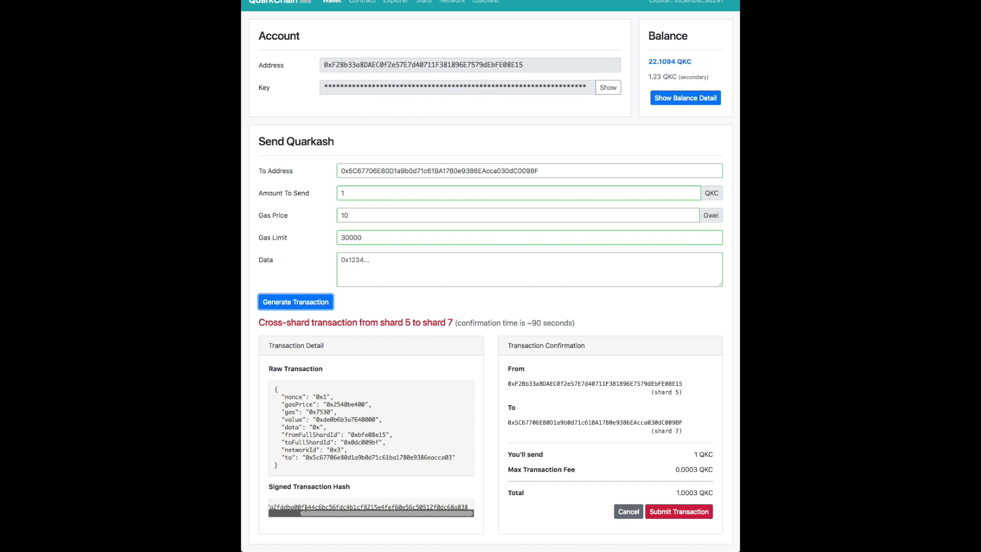
pyautogui.doubleClick(305, 507)
pyautogui.click(305, 508)
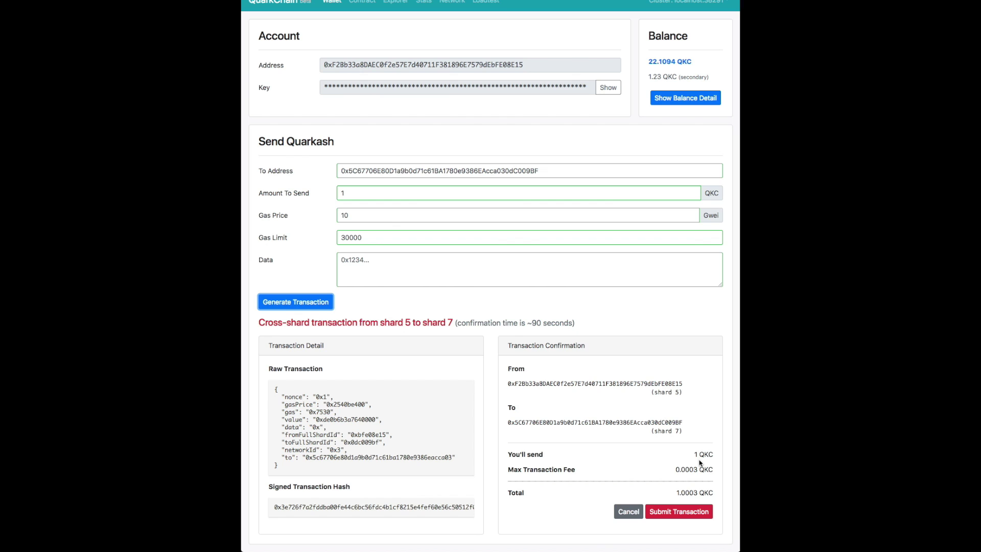
pyautogui.click(693, 512)
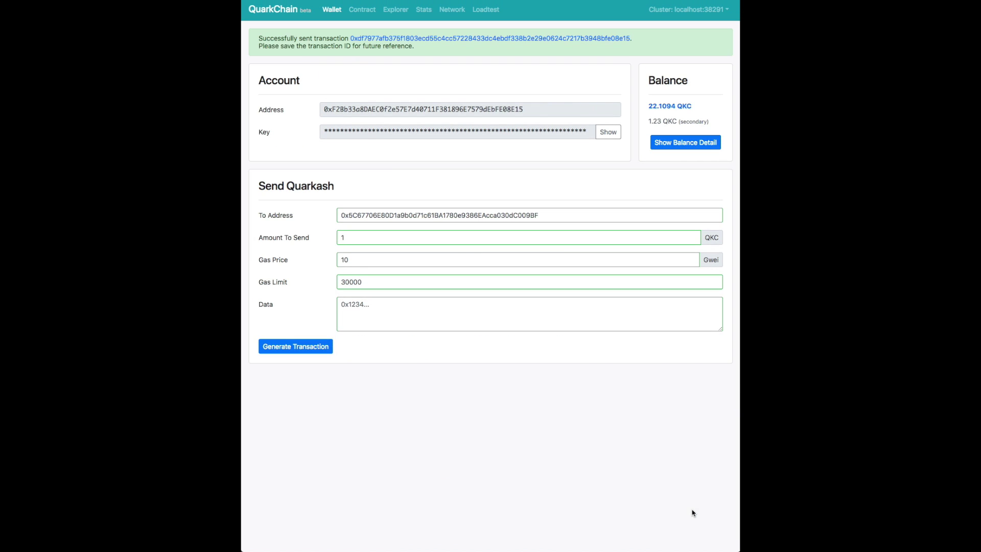
pyautogui.click(471, 39)
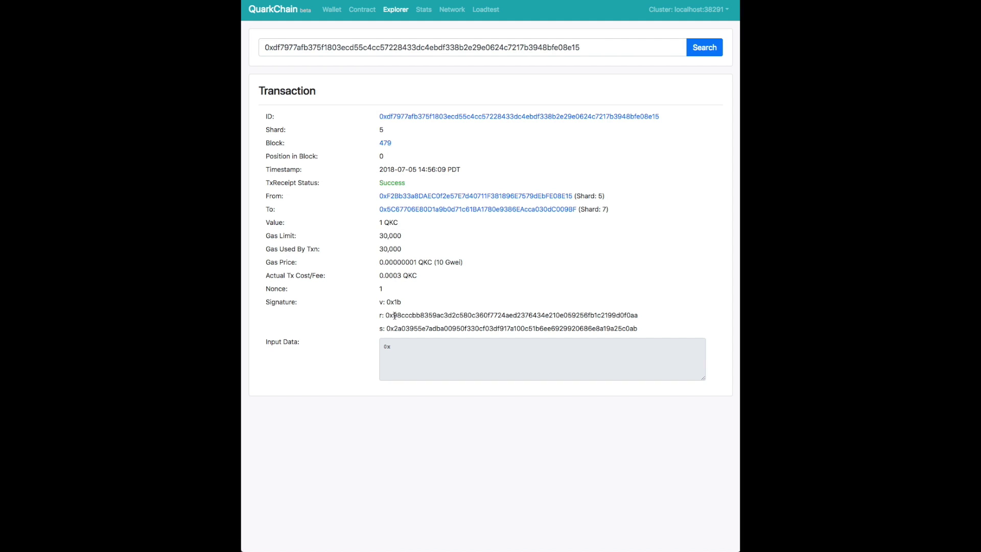
pyautogui.click(401, 210)
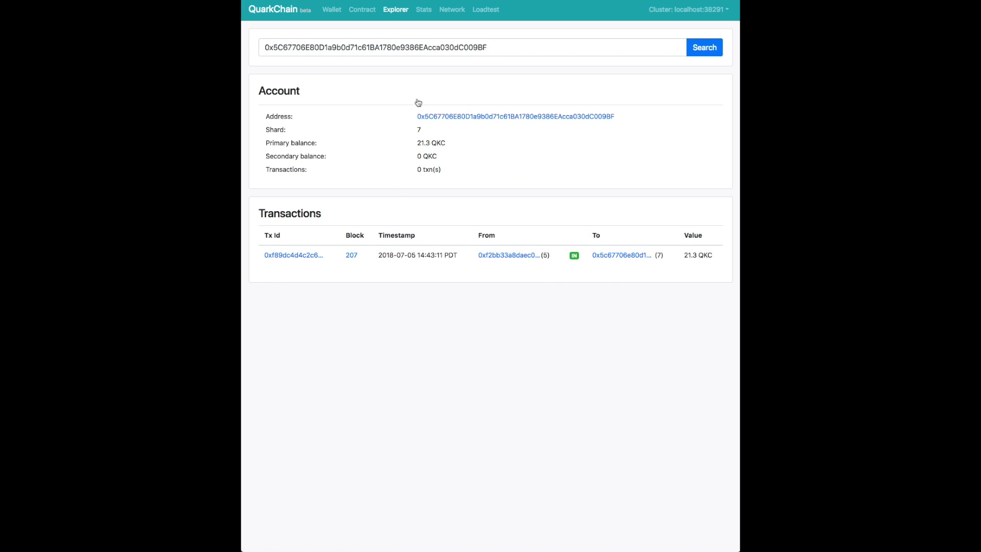
pyautogui.press('super+r')
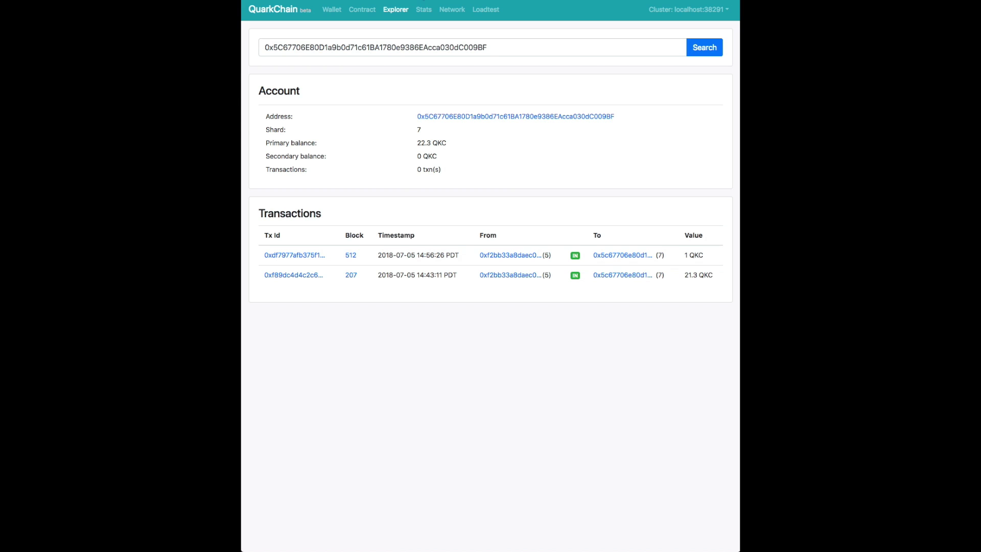
pyautogui.press('Return')
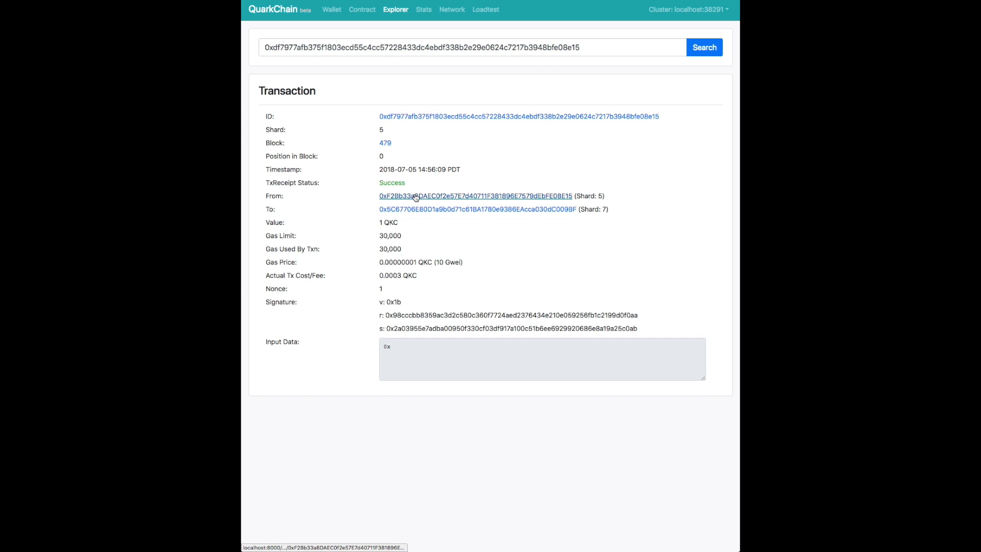
pyautogui.click(416, 196)
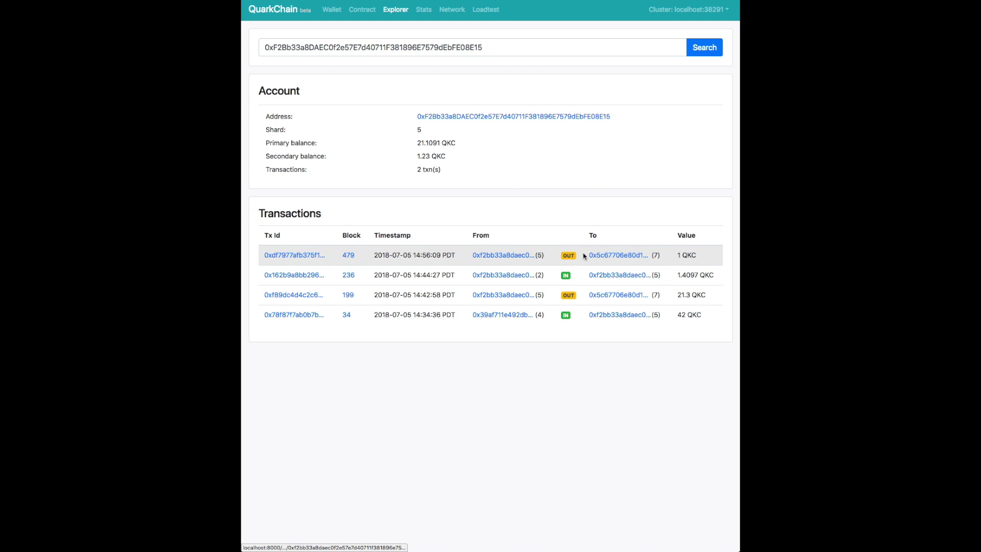
pyautogui.tripleClick(685, 256)
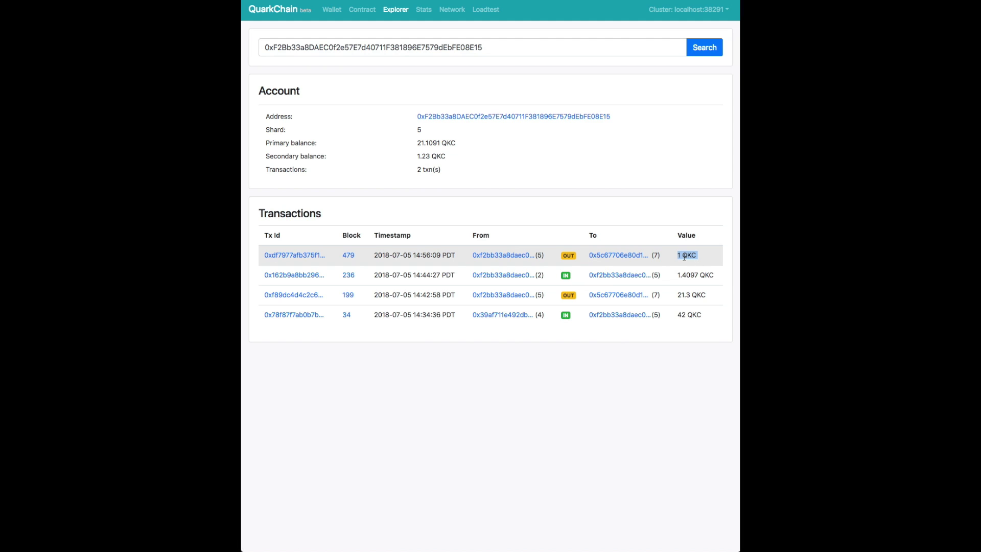
pyautogui.click(685, 256)
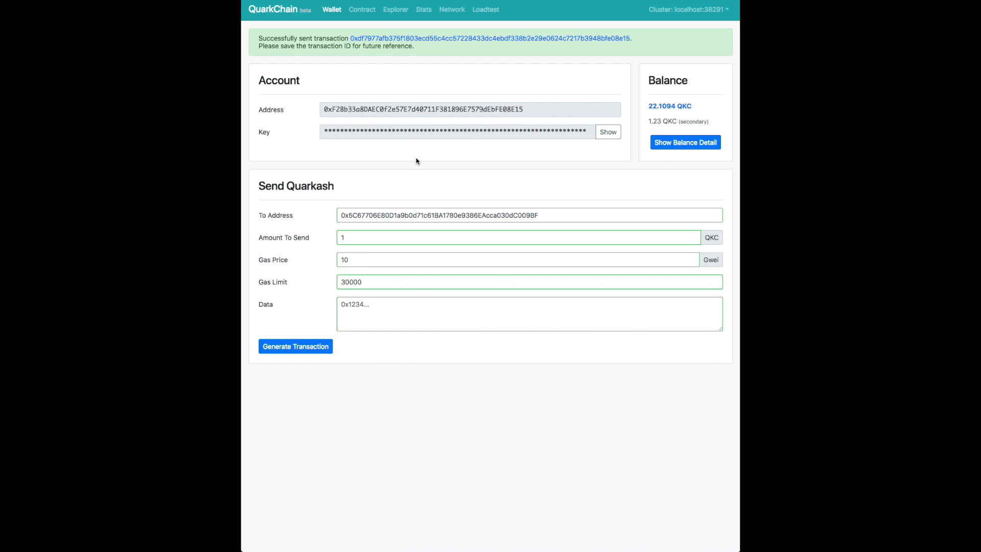
# Transfer the 1.2297 QKC shard 2 balance to primary shard 5 and submit it.
pyautogui.click(686, 143)
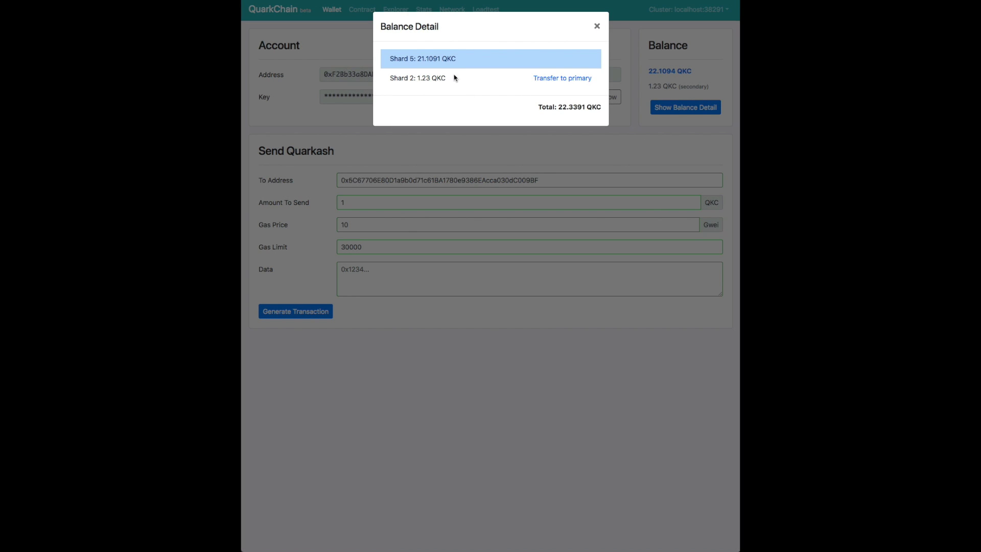
pyautogui.click(551, 79)
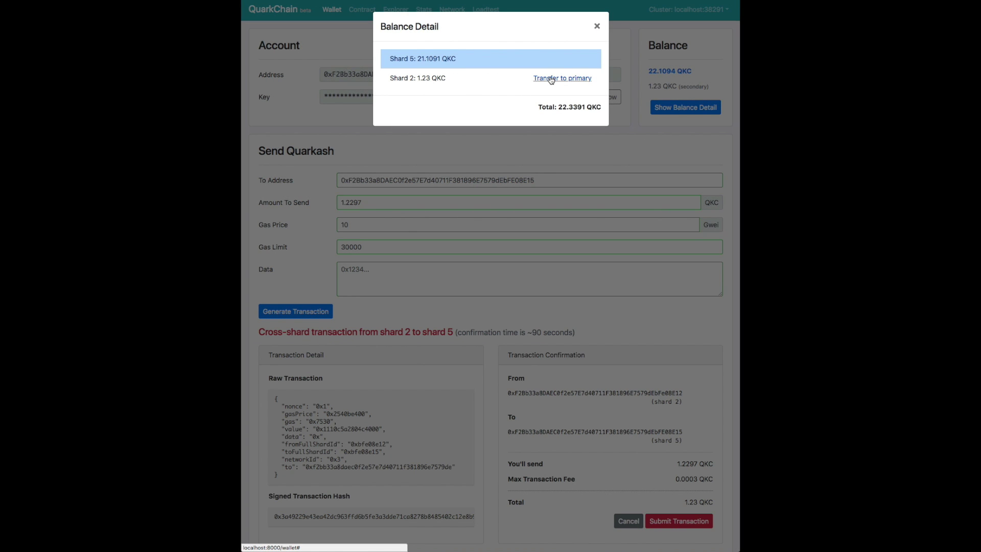
pyautogui.click(534, 146)
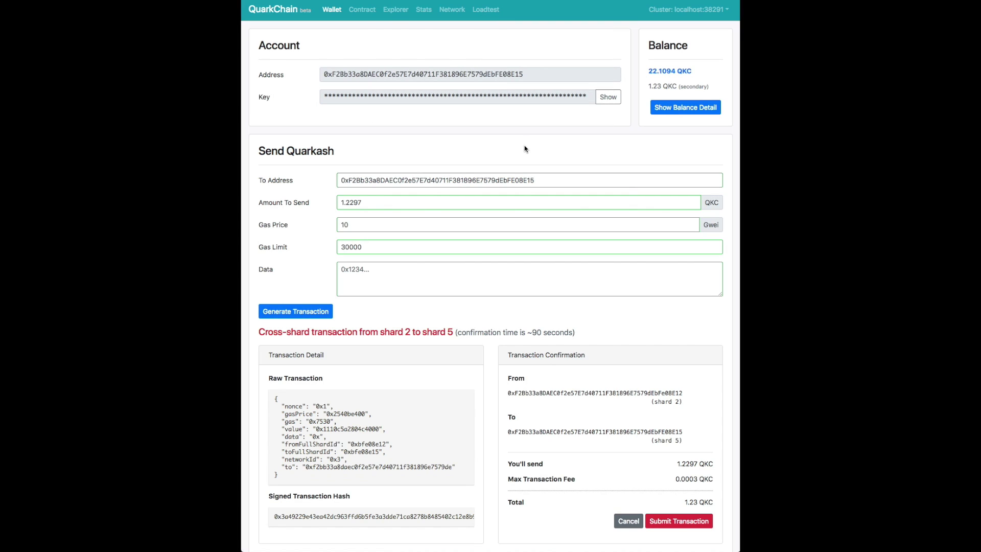
pyautogui.scroll(-1, 494, 183)
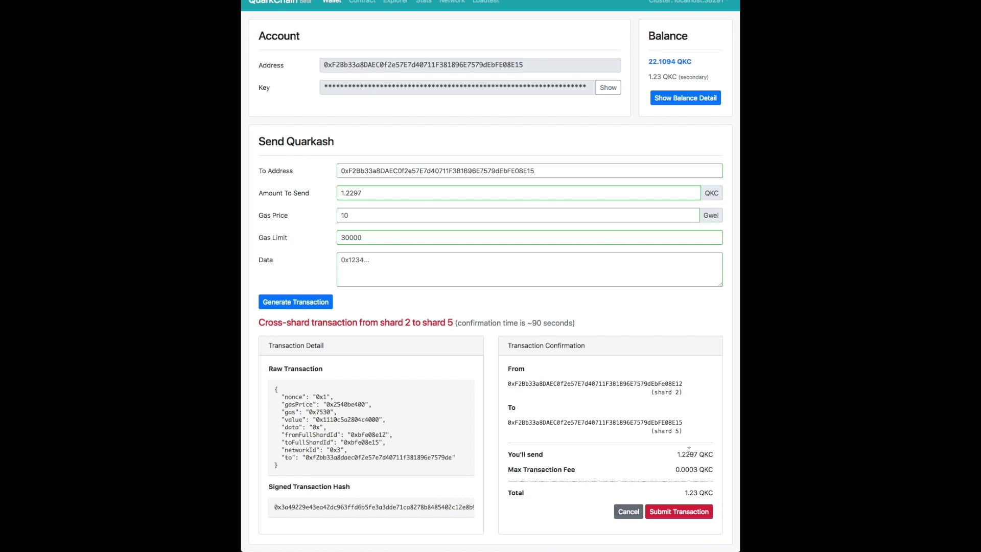
pyautogui.click(690, 512)
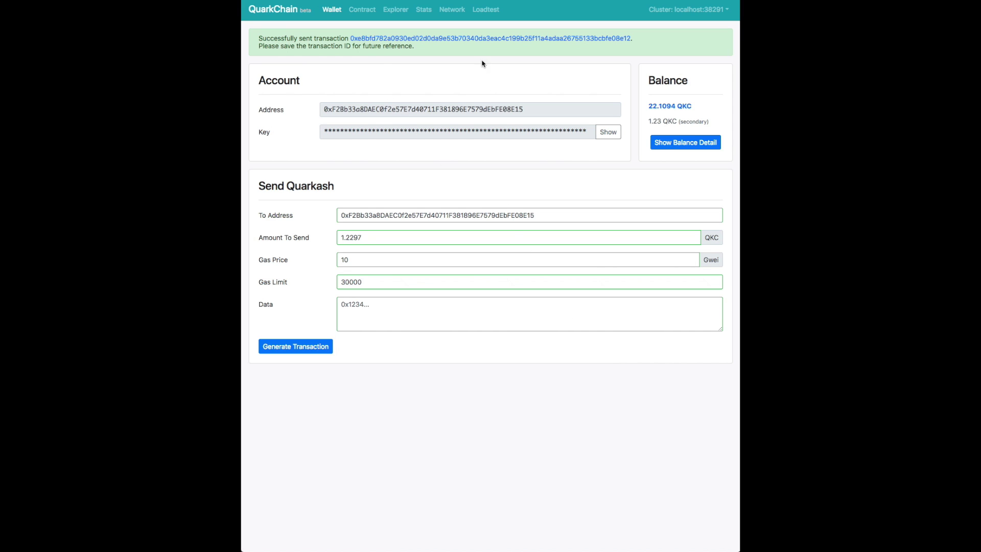
# View the new transaction in the explorer, then return to the wallet and reload it.
pyautogui.click(448, 42)
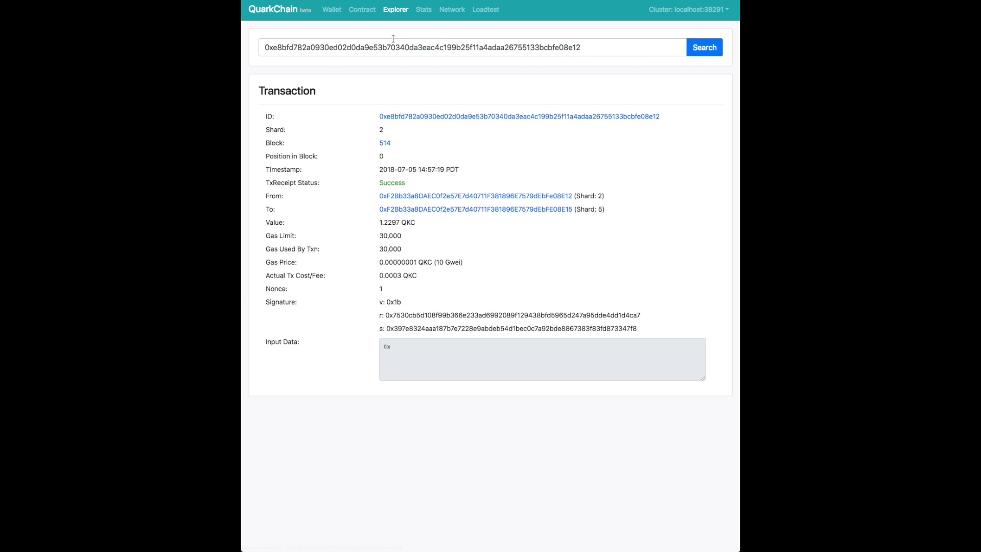
pyautogui.hotkey('alt', 'Left')
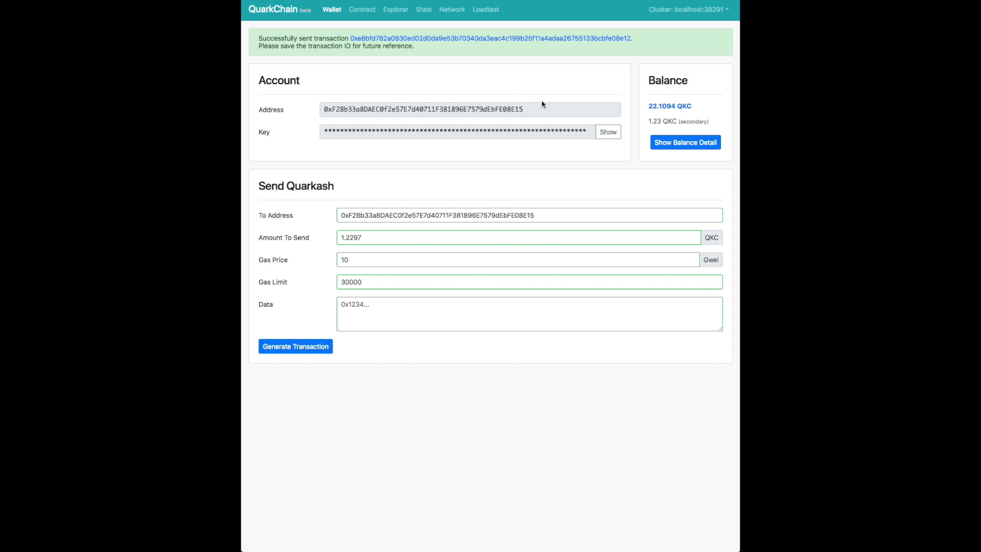
pyautogui.press('super+r')
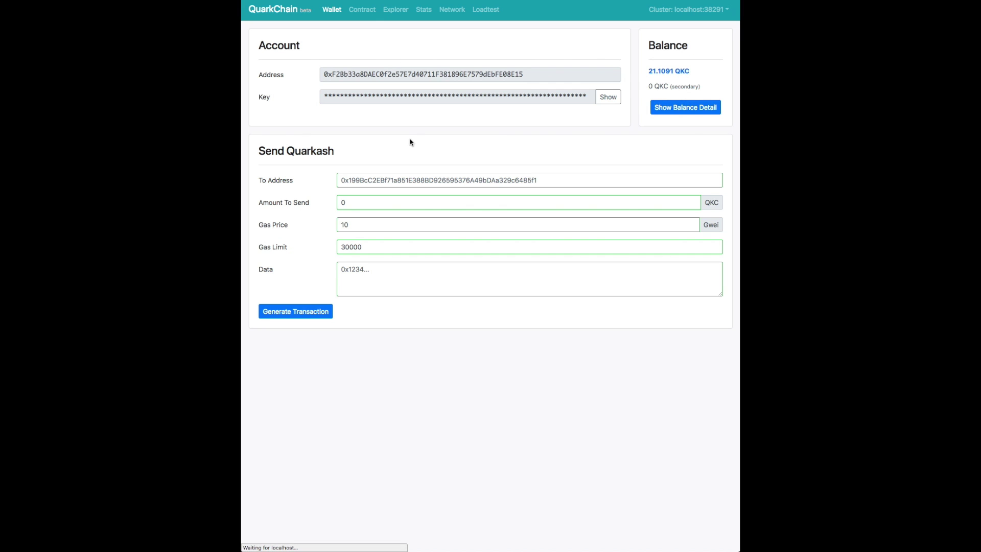
# Recheck the per-shard balances, confirming 22.3388 QKC in shard 5.
pyautogui.click(675, 111)
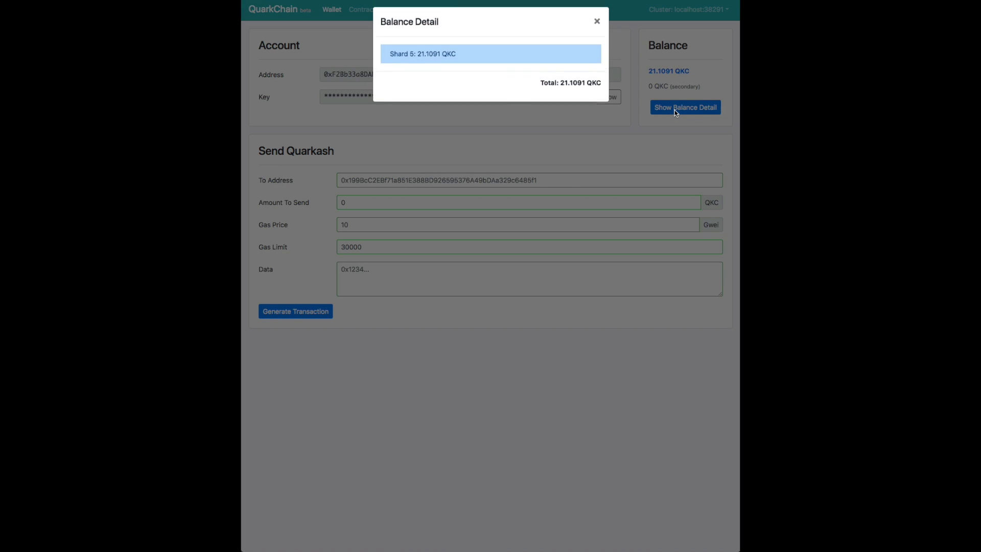
pyautogui.click(596, 26)
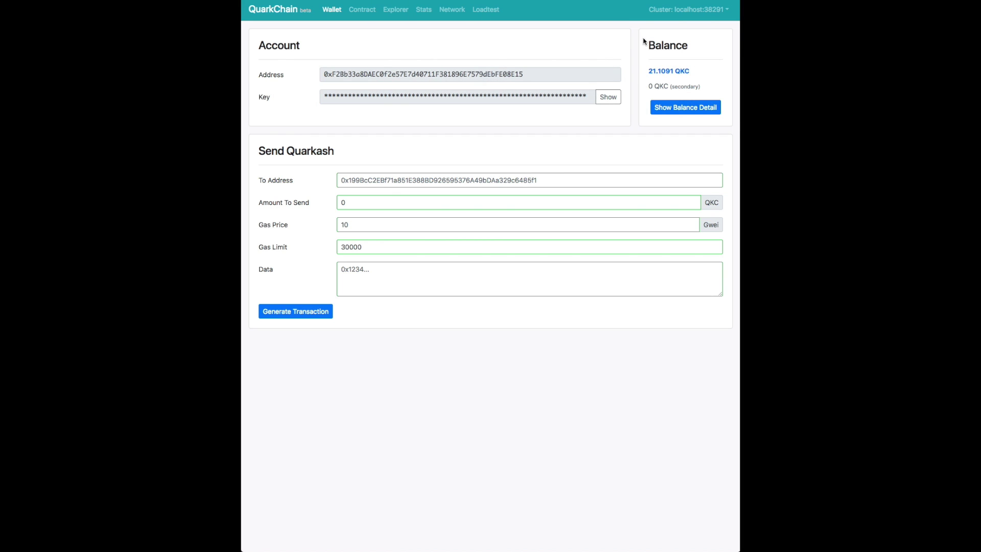
pyautogui.click(671, 108)
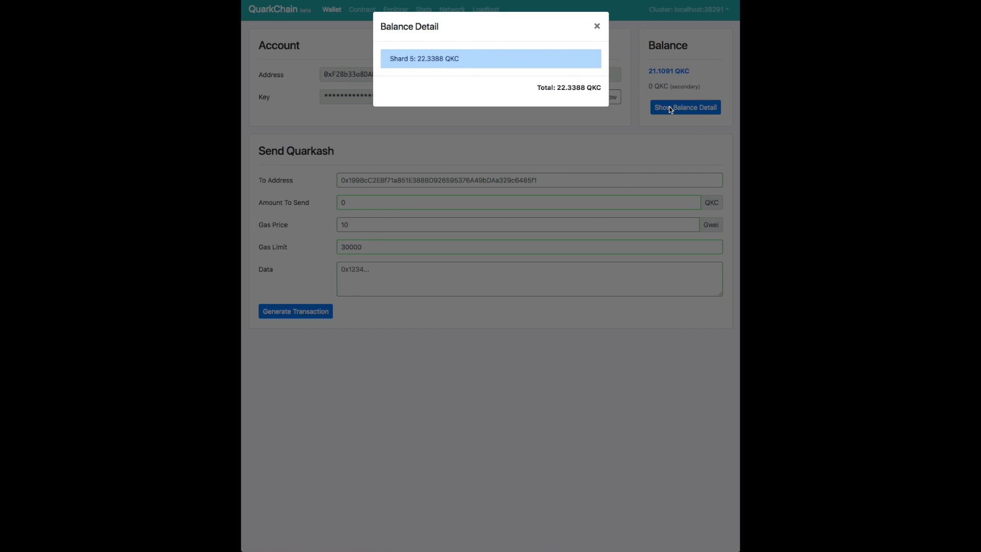
pyautogui.click(595, 31)
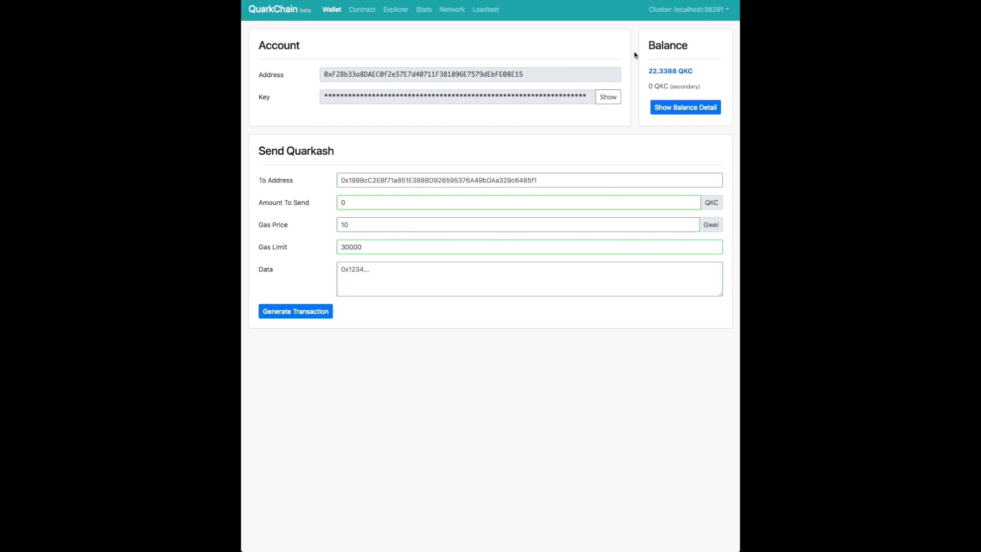
pyautogui.tripleClick(660, 71)
pyautogui.click(659, 71)
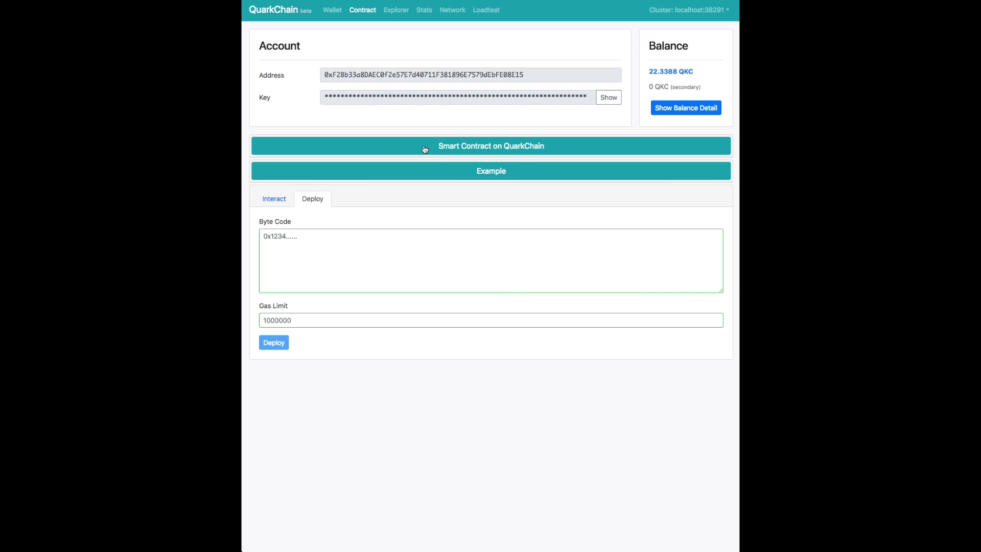
# Expand the smart contract notes, highlight the in-shard limitations, and show the Greeter example.
pyautogui.click(481, 147)
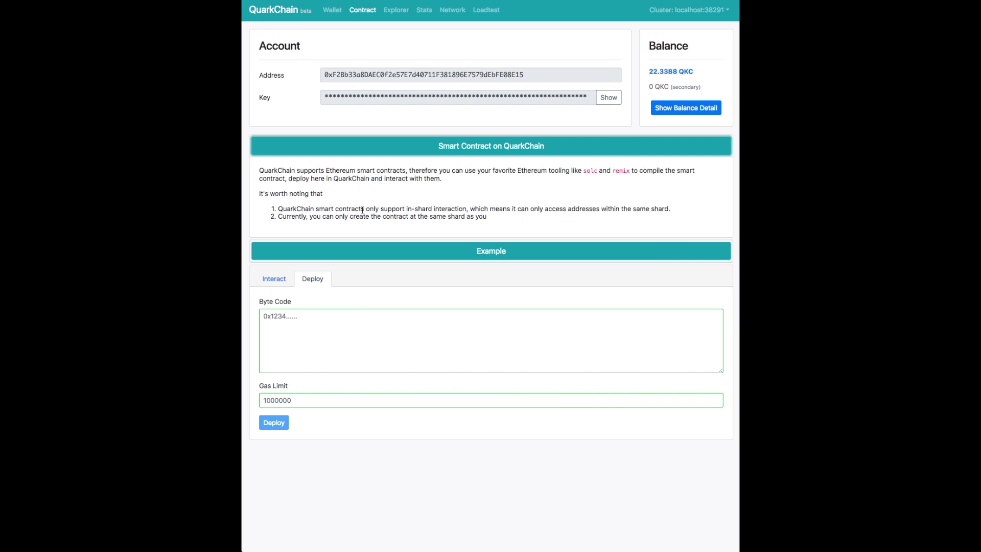
pyautogui.moveTo(365, 209); pyautogui.dragTo(467, 208)
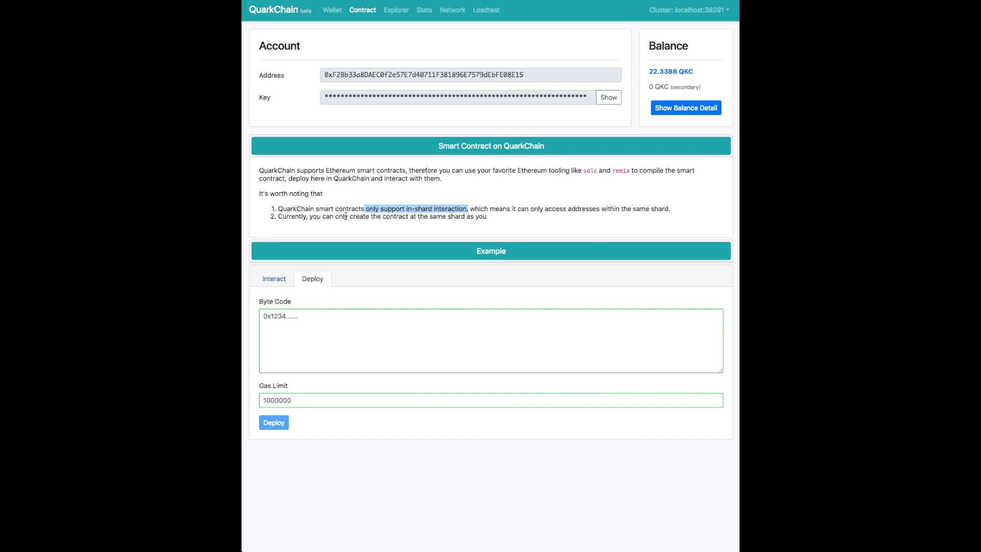
pyautogui.moveTo(350, 217); pyautogui.dragTo(493, 223)
pyautogui.click(487, 256)
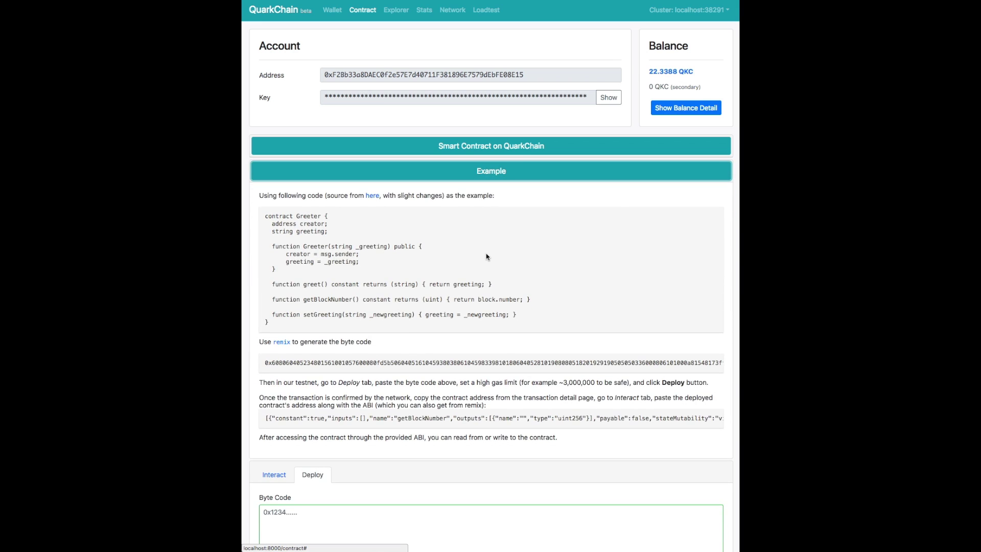
# Copy the Greeter example byte code into the Byte Code field.
pyautogui.scroll(-1, 462, 257)
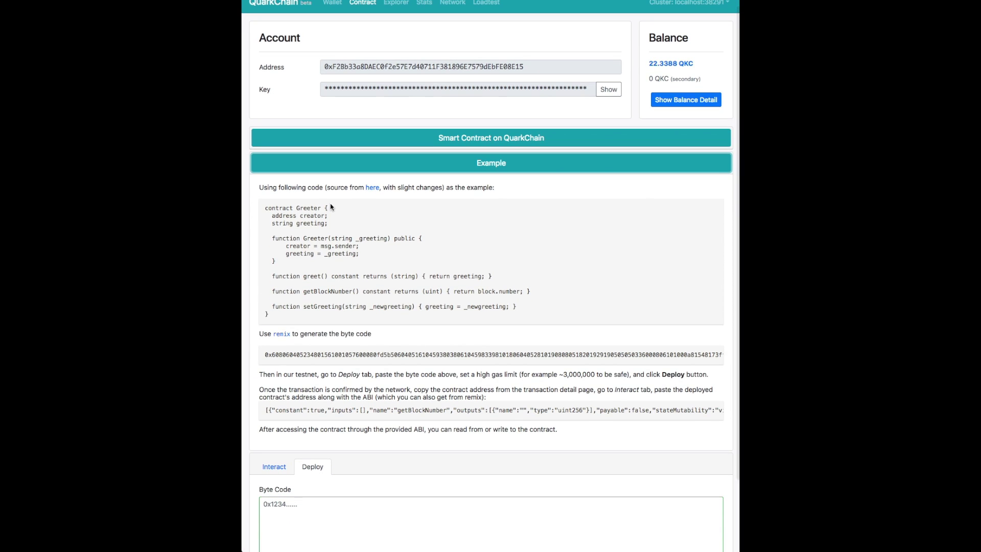
pyautogui.scroll(-3, 285, 306)
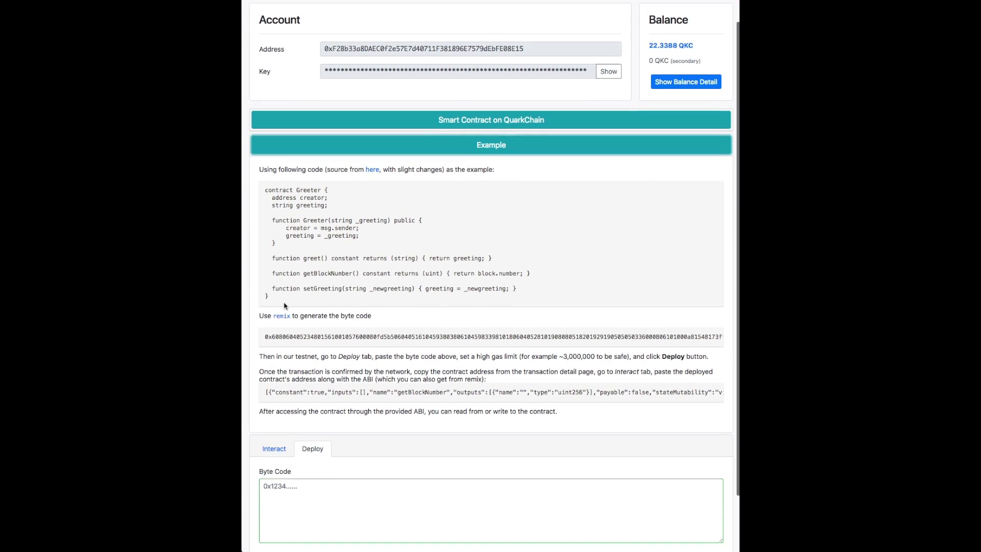
pyautogui.tripleClick(289, 333)
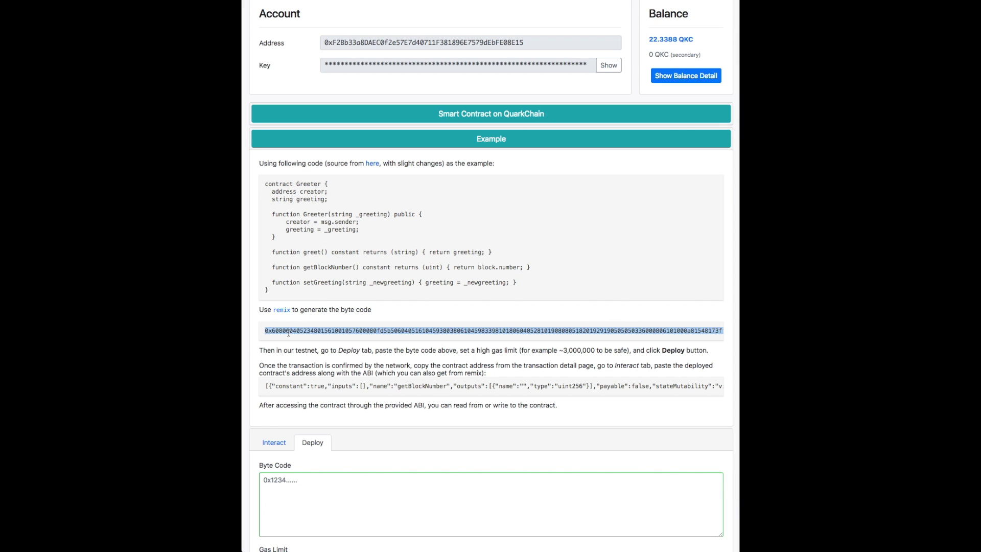
pyautogui.scroll(-5, 342, 383)
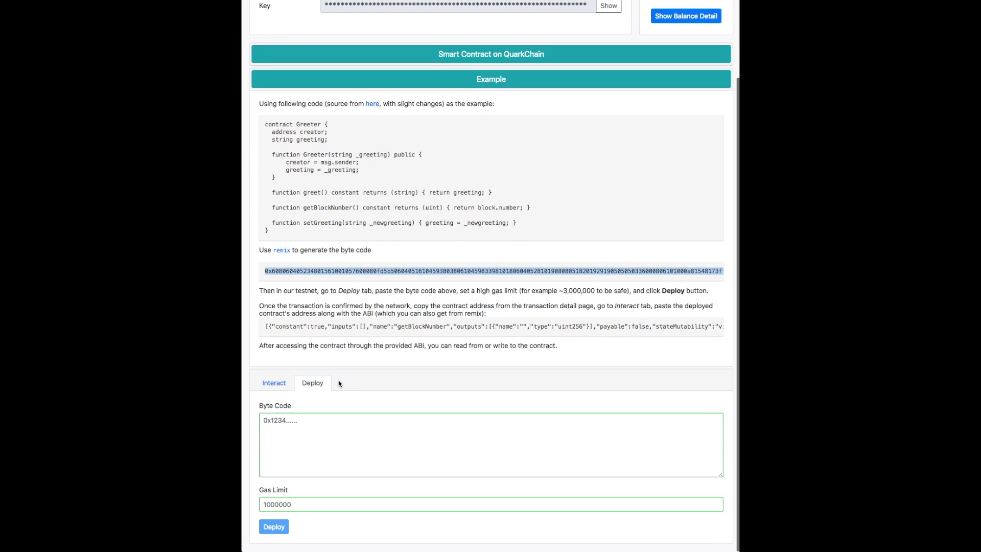
pyautogui.click(316, 425)
pyautogui.hotkey('ctrl', 'v')
# Set the gas limit to 1234567 and generate the deployment transaction.
pyautogui.scroll(5, 316, 446)
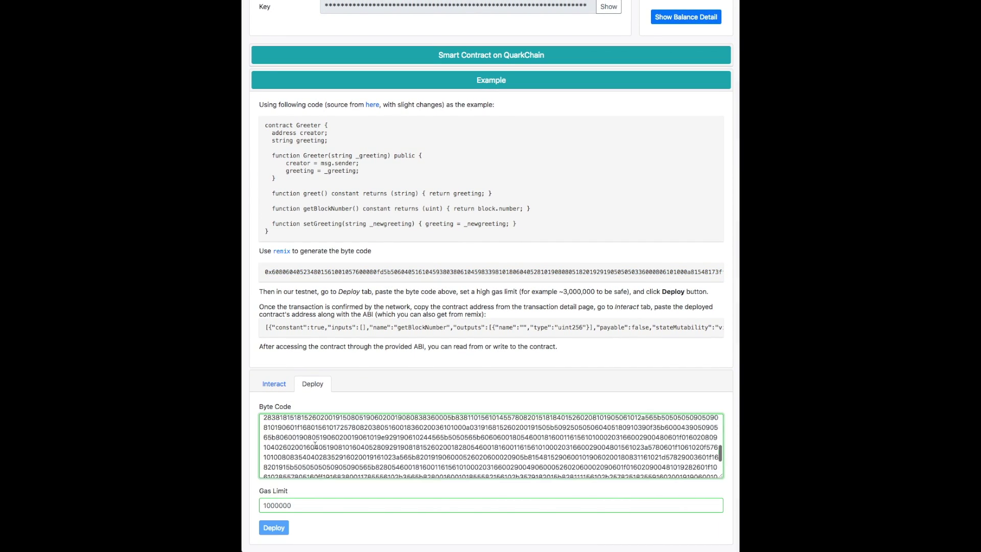
pyautogui.scroll(2, 315, 446)
pyautogui.click(301, 504)
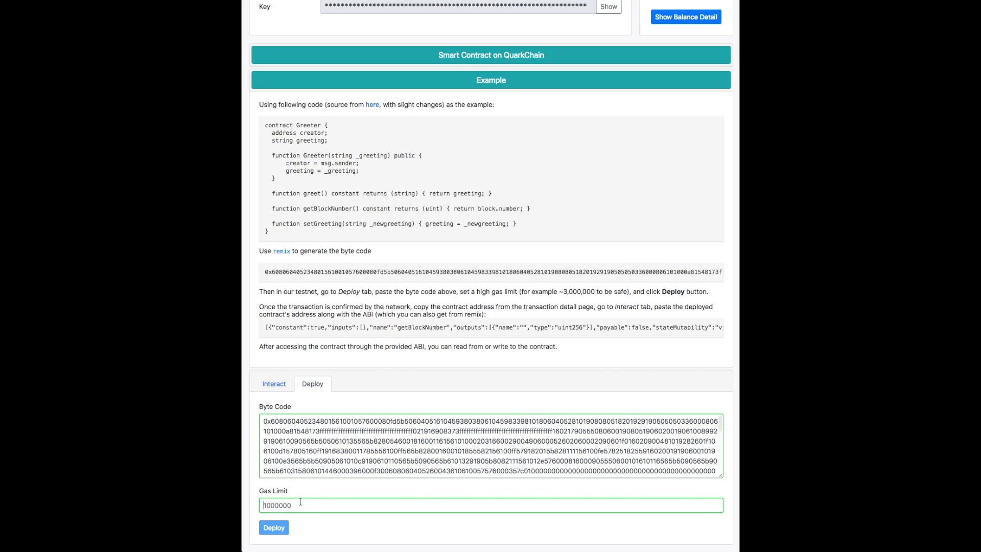
pyautogui.write('1234567')
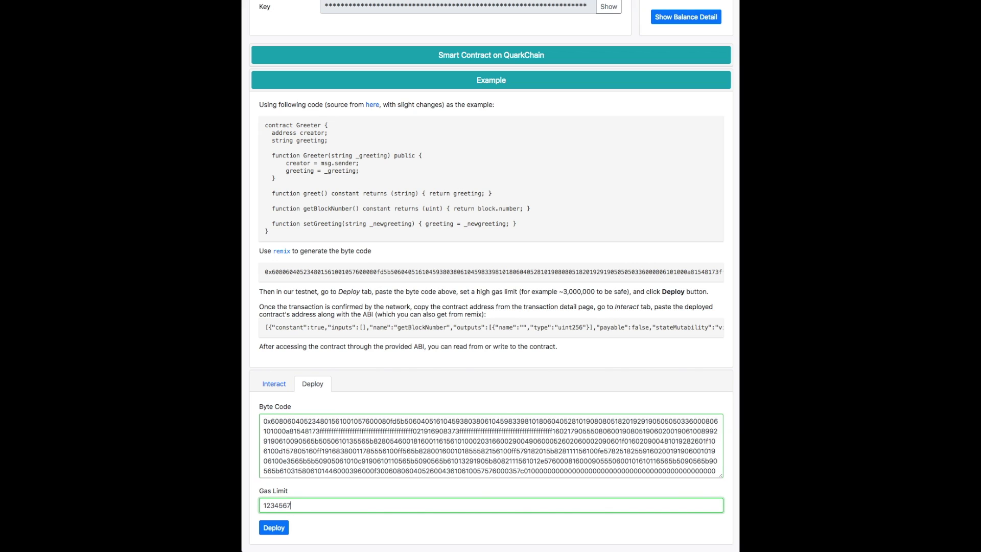
pyautogui.click(281, 530)
# Submit the Greeter deployment transaction and open it in the explorer.
pyautogui.scroll(-3, 309, 526)
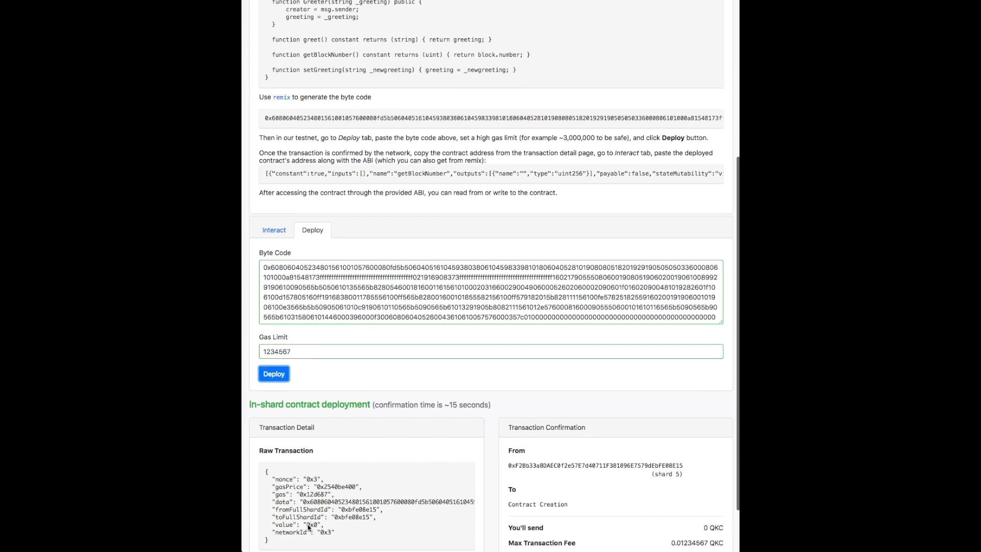
pyautogui.scroll(-2, 308, 527)
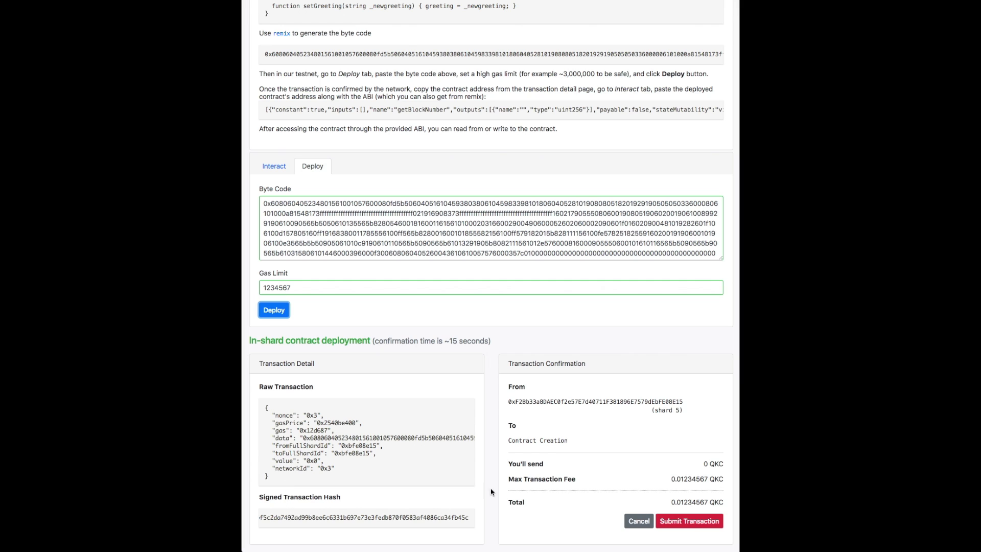
pyautogui.click(683, 521)
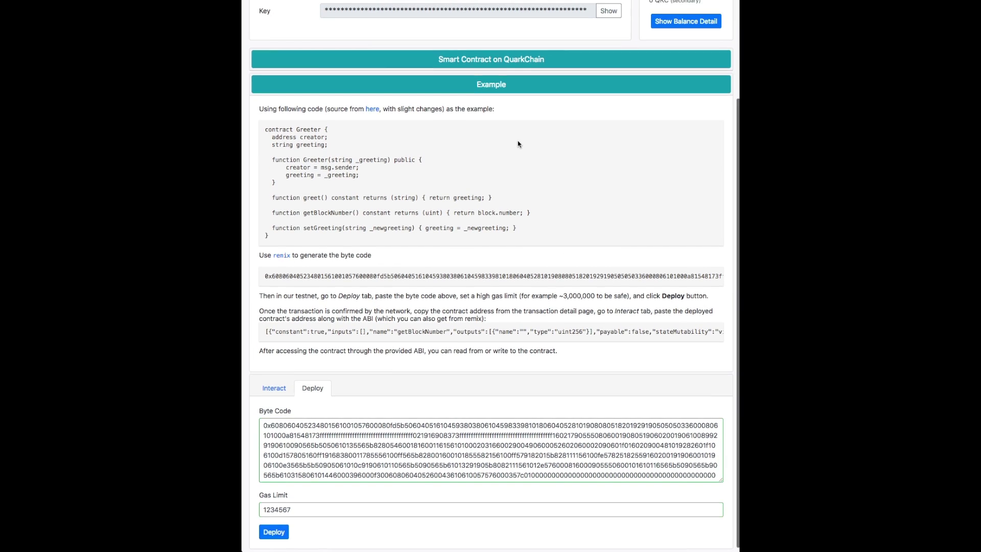
pyautogui.scroll(5, 518, 145)
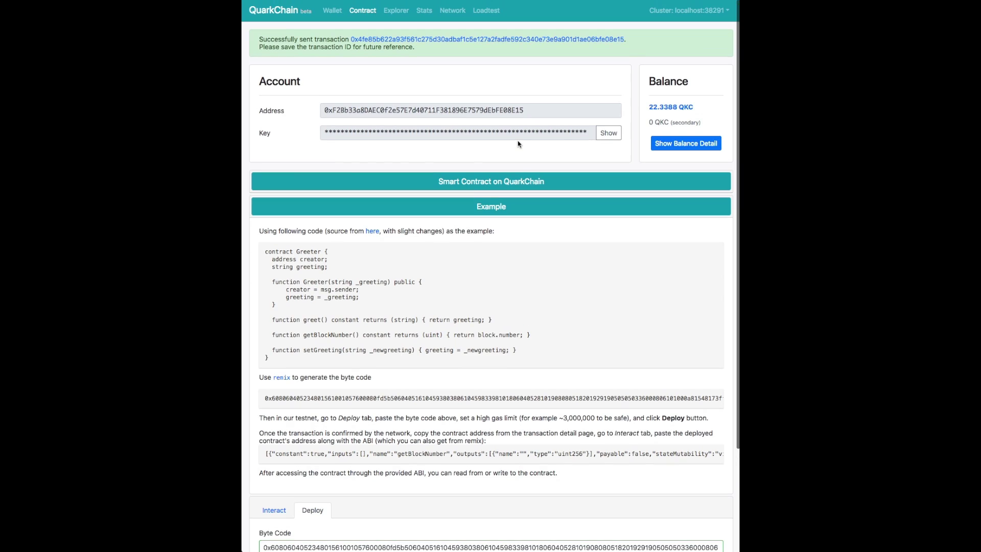
pyautogui.click(442, 43)
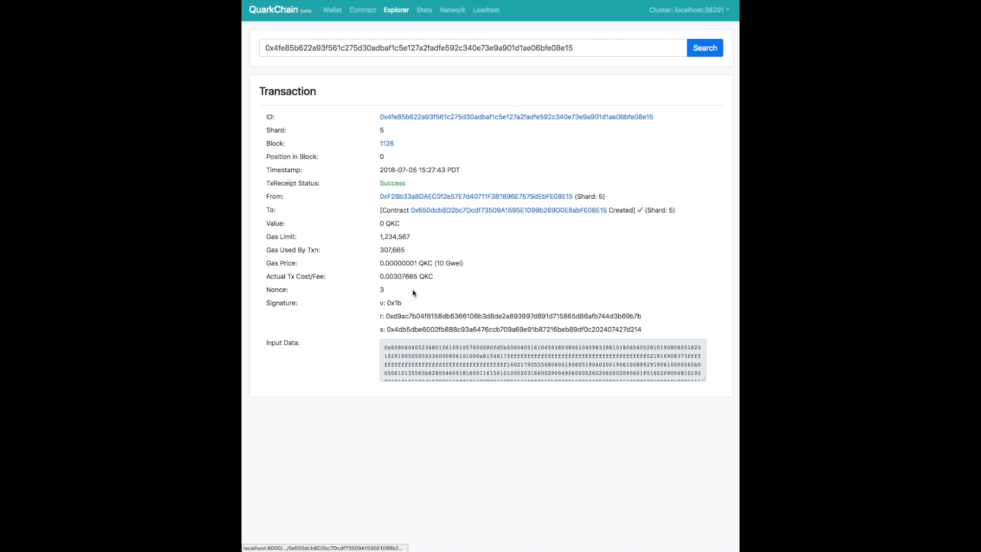
# Select the new contract's address on the To line and go back to the Contract page.
pyautogui.scroll(-5, 424, 362)
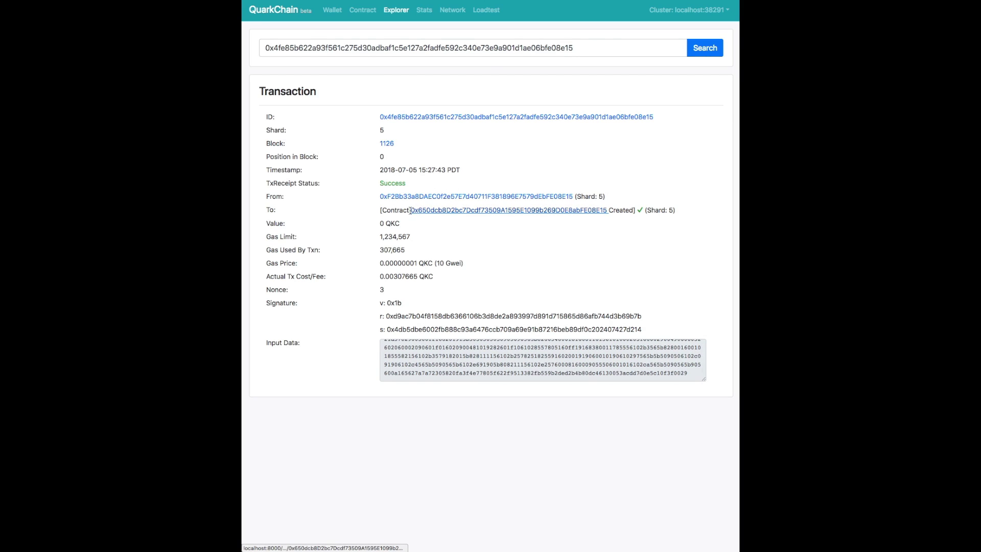
pyautogui.moveTo(412, 211); pyautogui.dragTo(609, 210)
pyautogui.hotkey('ctrl', 'c')
pyautogui.hotkey('alt', 'Left')
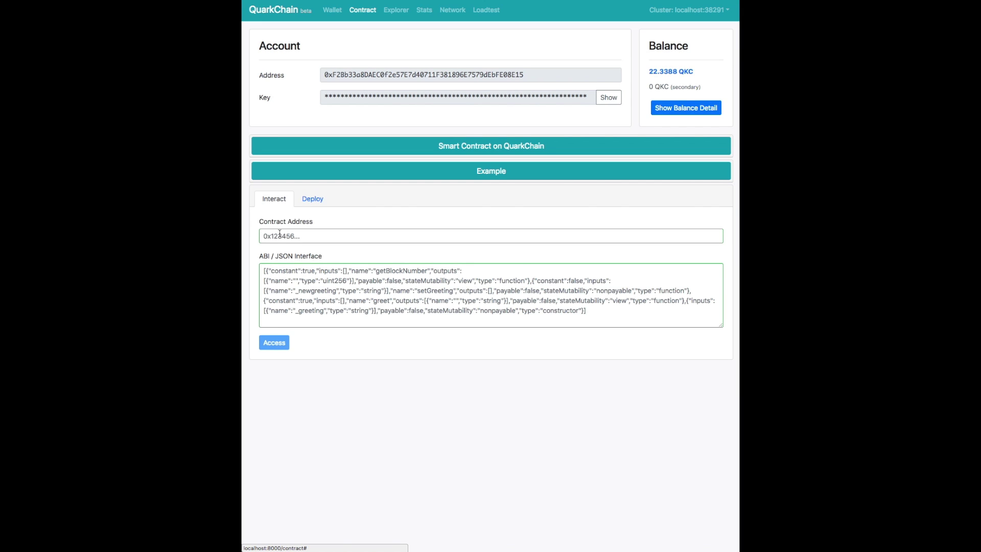
# Load the deployed Greeter contract using its pasted address and the example ABI.
pyautogui.click(292, 234)
pyautogui.hotkey('ctrl', 'v')
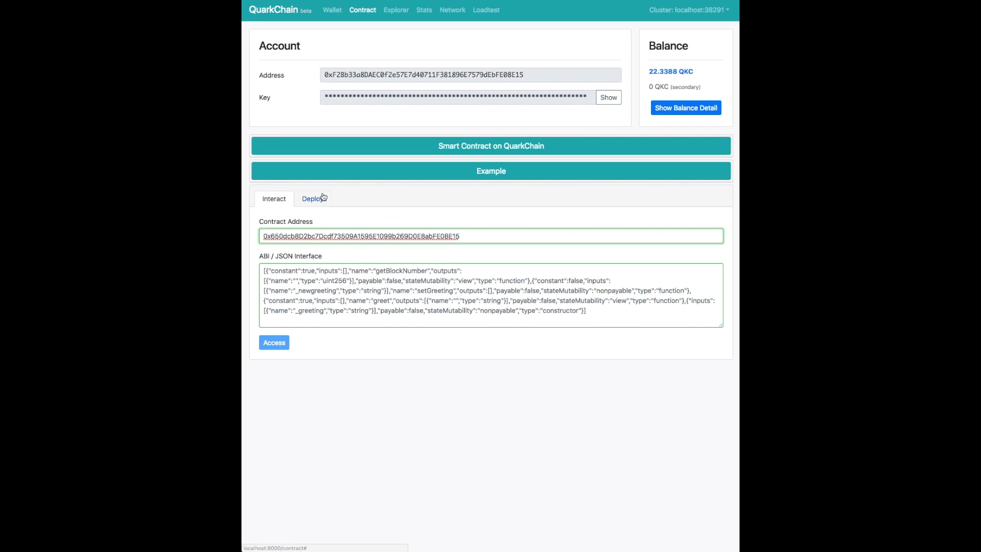
pyautogui.click(316, 176)
pyautogui.scroll(-3, 312, 338)
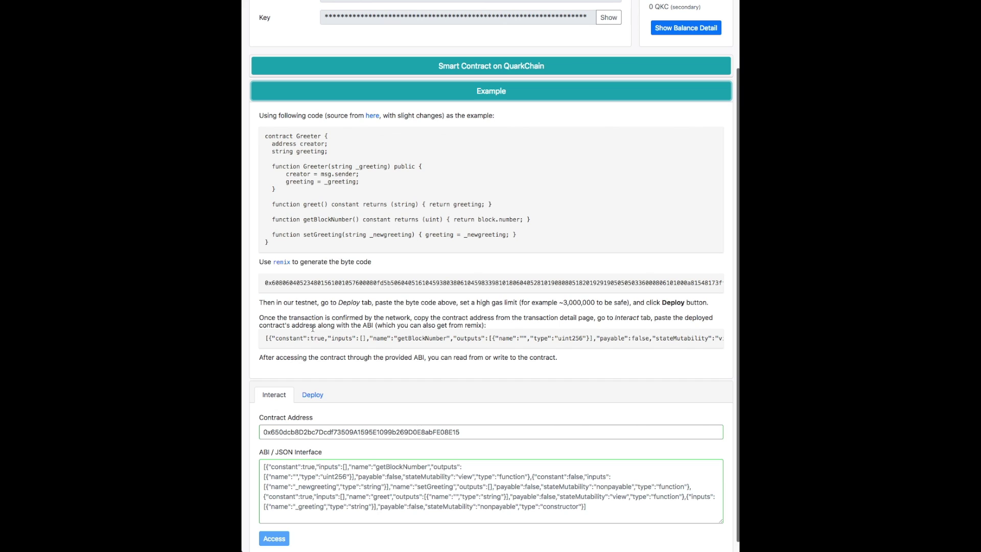
pyautogui.tripleClick(312, 338)
pyautogui.hotkey('ctrl', 'c')
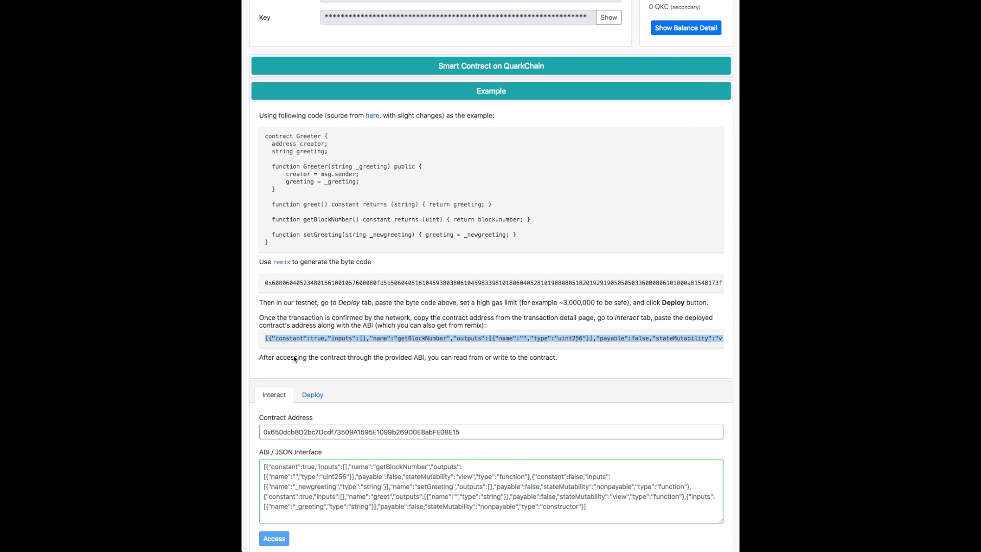
pyautogui.click(292, 489)
pyautogui.hotkey('ctrl', 'v')
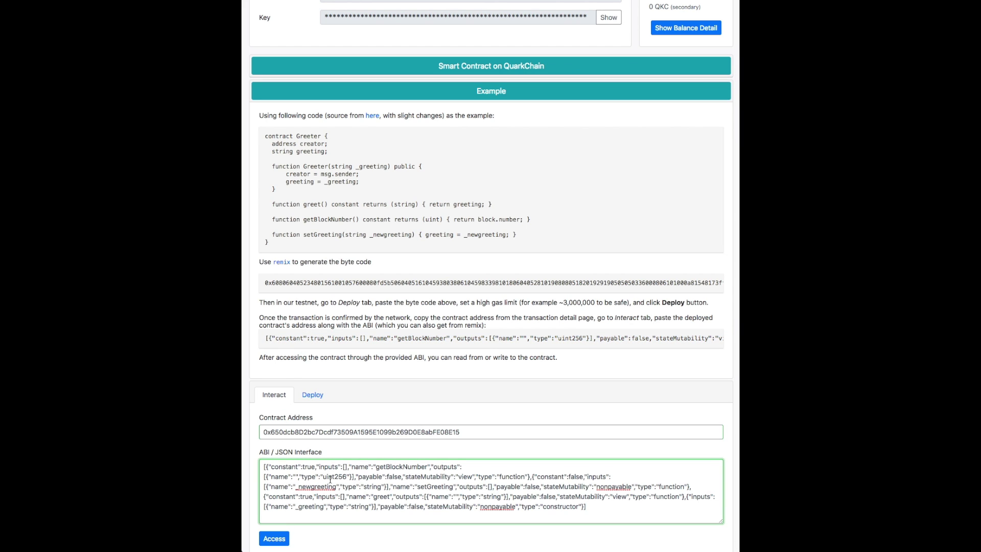
pyautogui.click(360, 94)
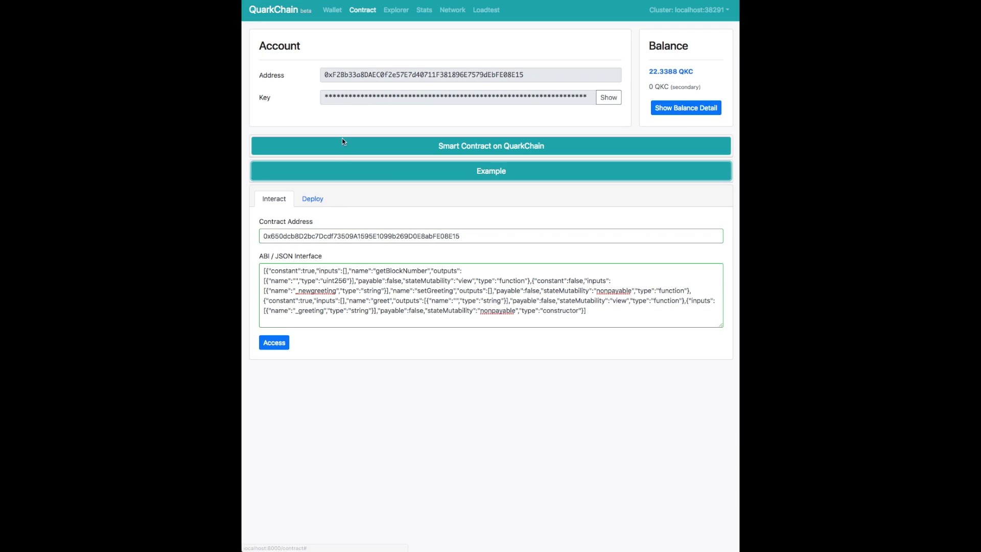
pyautogui.click(280, 344)
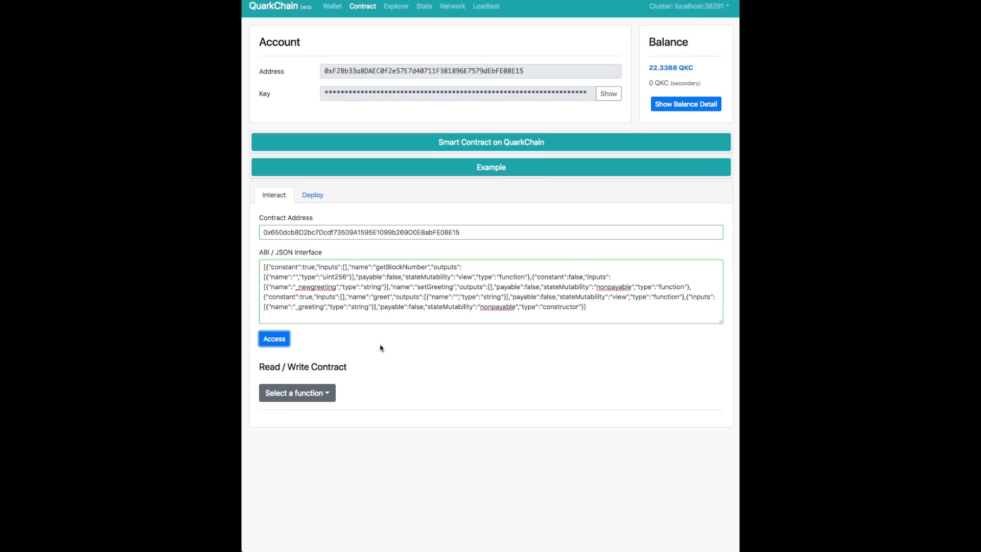
# Select the getBlockNumber function and read its result from the contract.
pyautogui.click(323, 396)
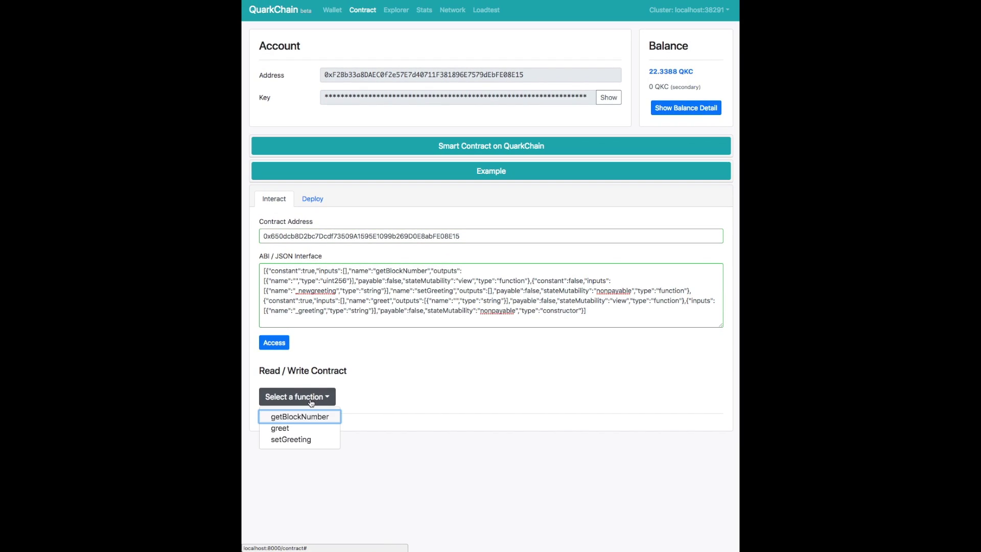
pyautogui.click(308, 417)
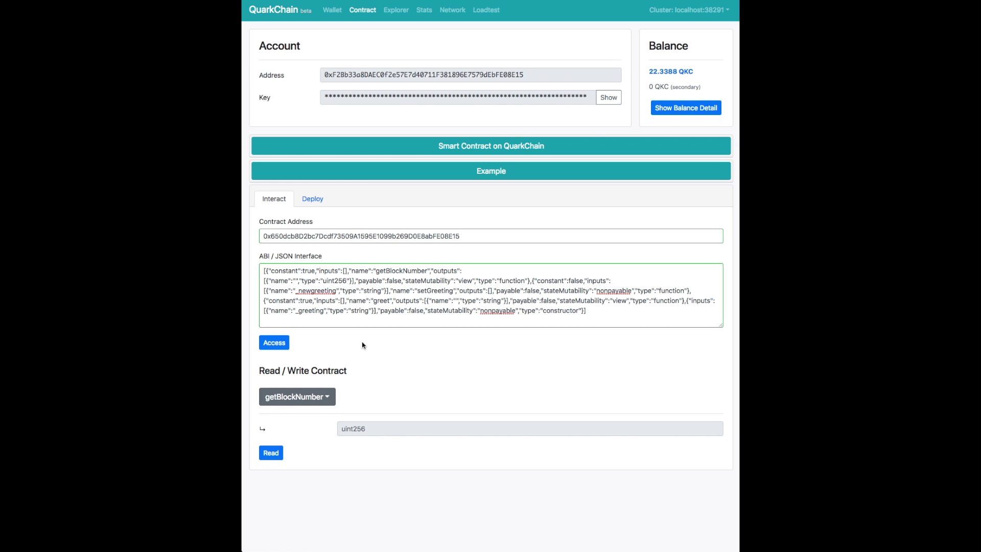
pyautogui.click(354, 148)
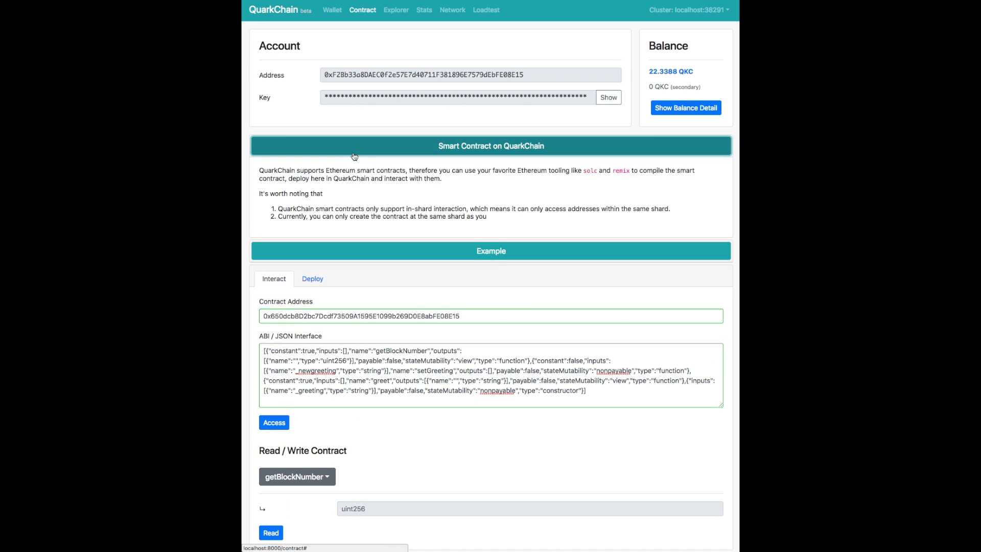
pyautogui.click(354, 153)
pyautogui.click(354, 169)
pyautogui.scroll(-1, 339, 235)
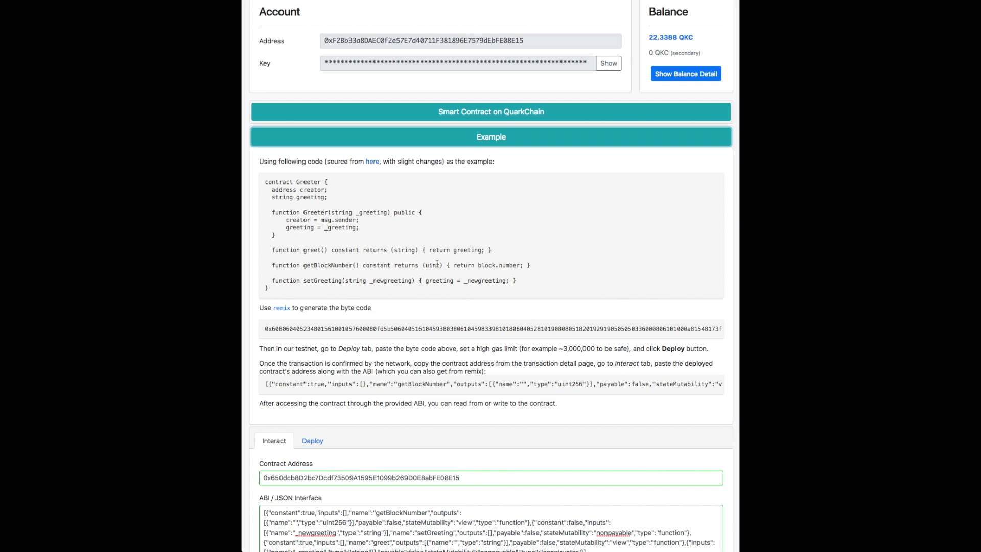
pyautogui.tripleClick(481, 265)
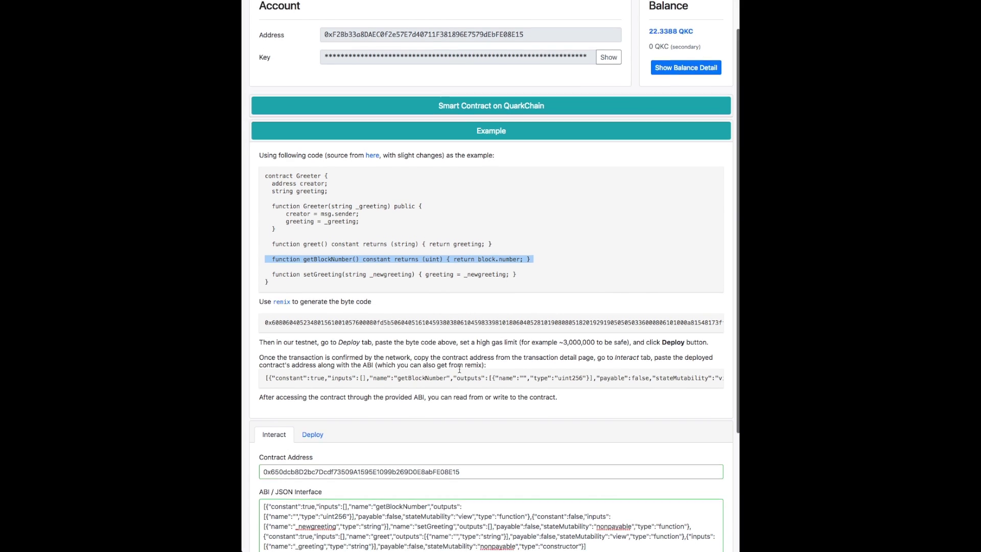
pyautogui.scroll(-5, 480, 265)
pyautogui.click(274, 528)
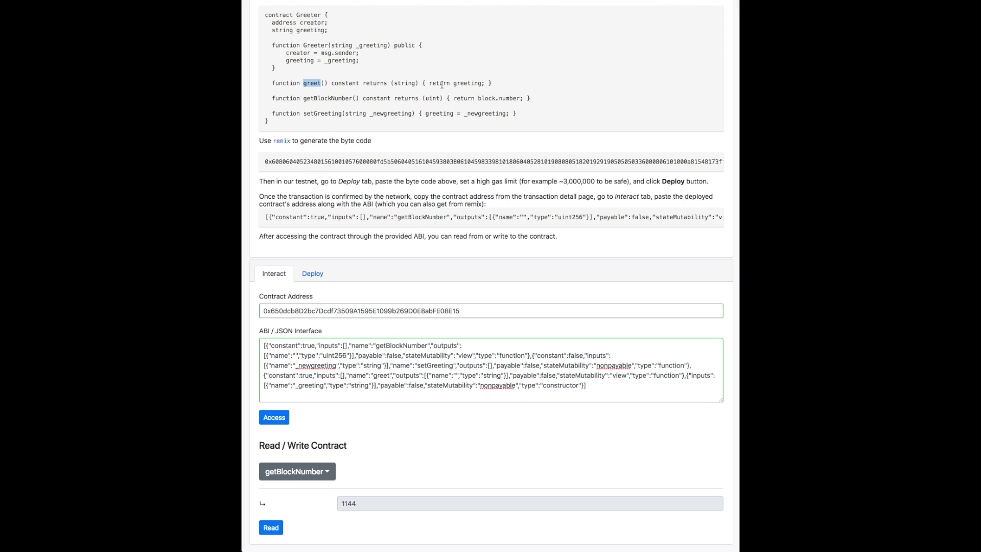
# Select the greet function from the contract's function list.
pyautogui.tripleClick(452, 84)
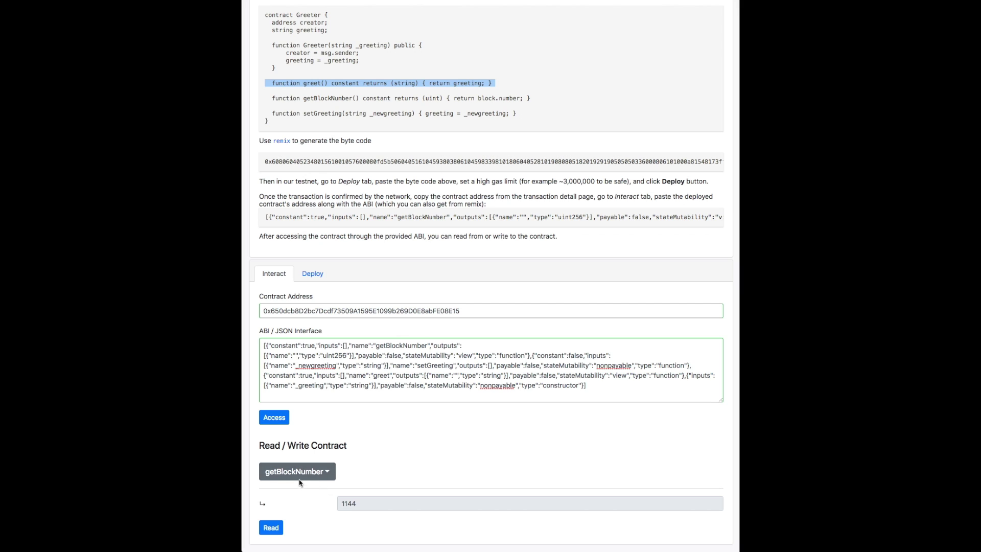
pyautogui.click(299, 476)
pyautogui.click(280, 502)
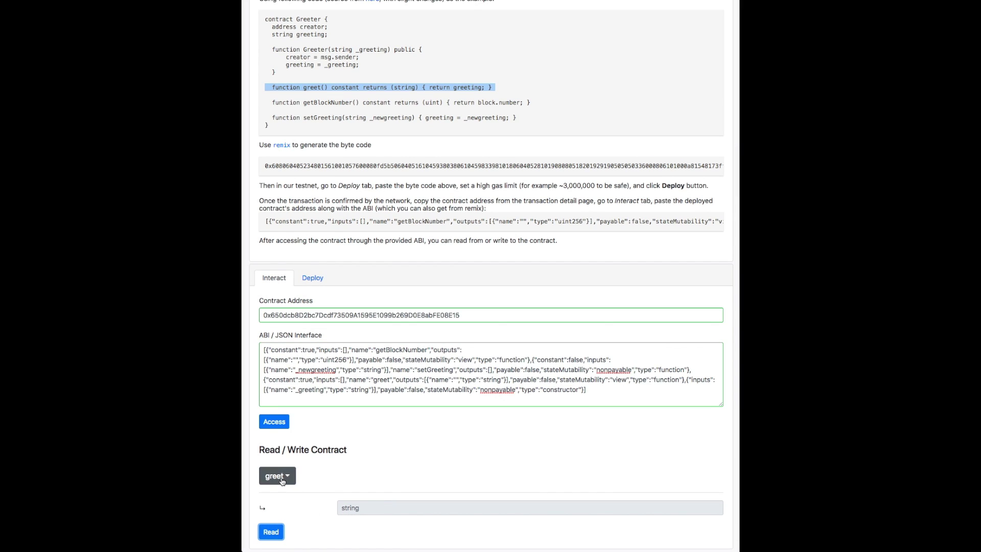
pyautogui.click(280, 474)
# Call setGreeting with the new greeting 'hi' and send the write transaction.
pyautogui.click(284, 519)
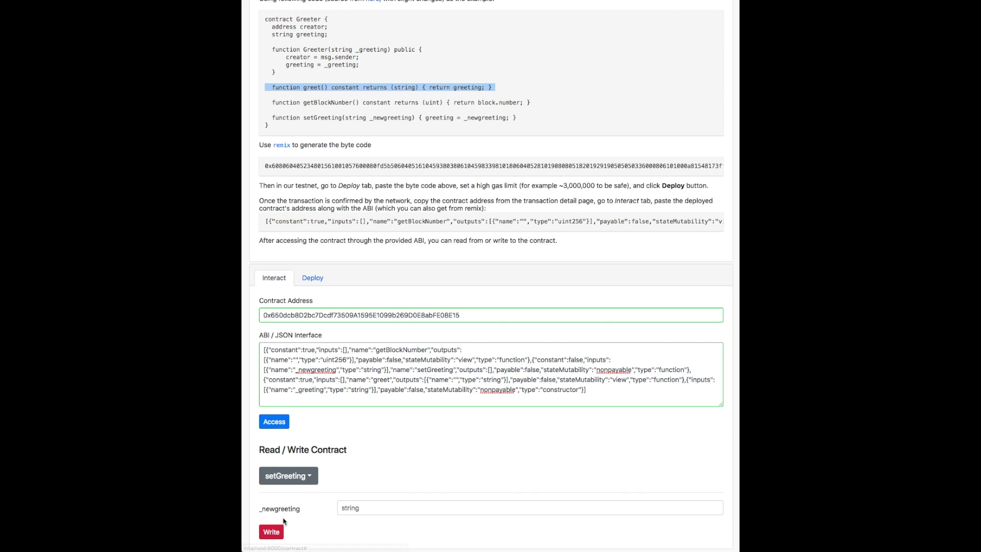
pyautogui.click(362, 508)
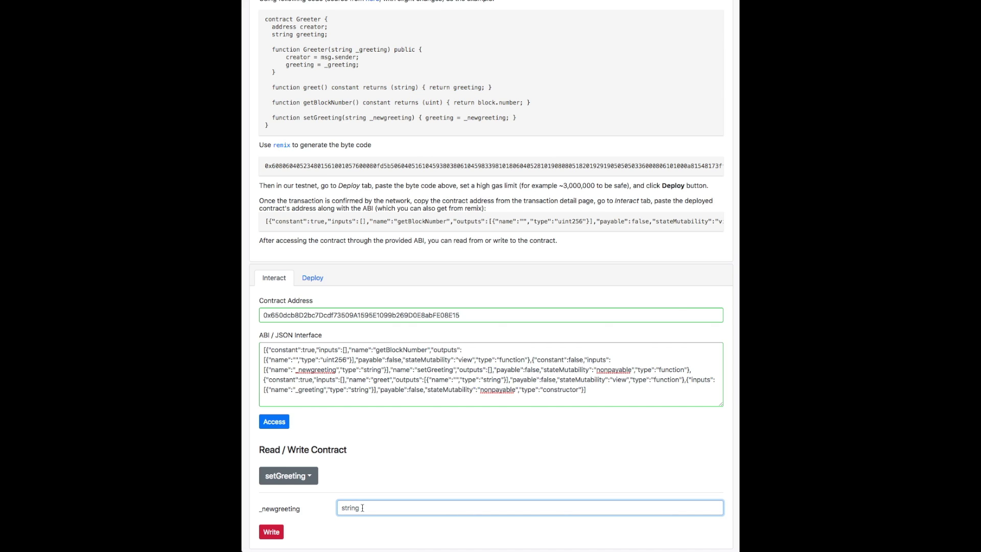
pyautogui.write('hi')
pyautogui.click(280, 532)
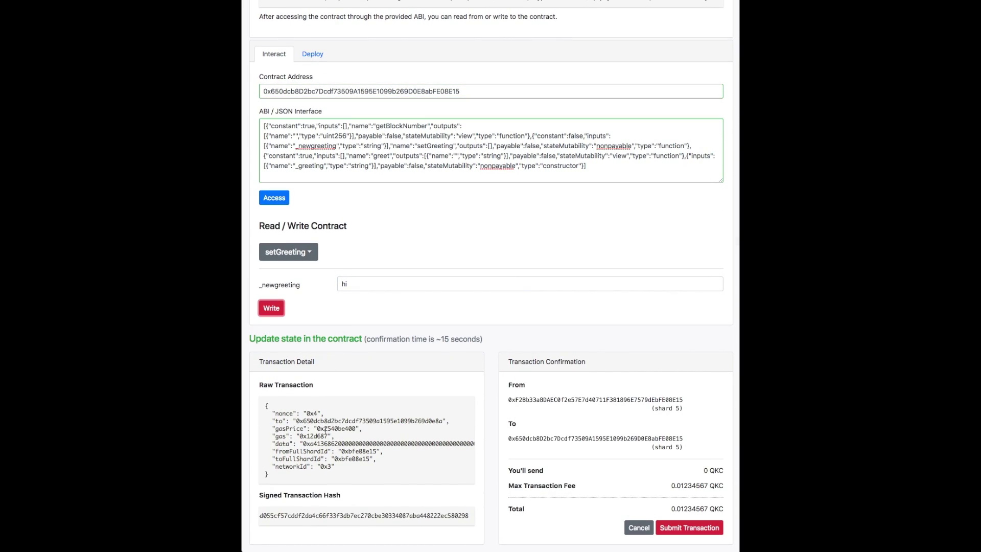
pyautogui.hscroll(10, 326, 437)
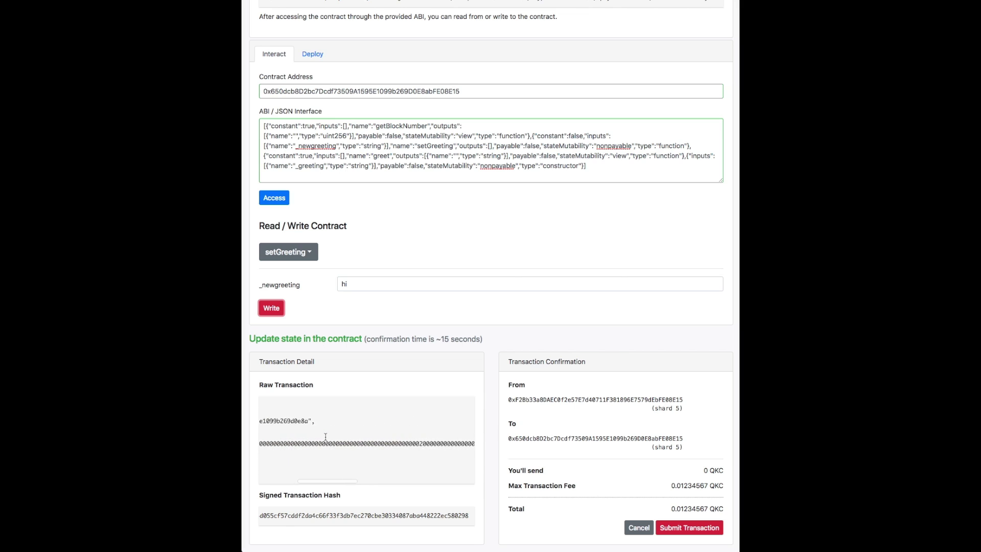
pyautogui.hscroll(-5, 325, 437)
pyautogui.hscroll(-2, 325, 437)
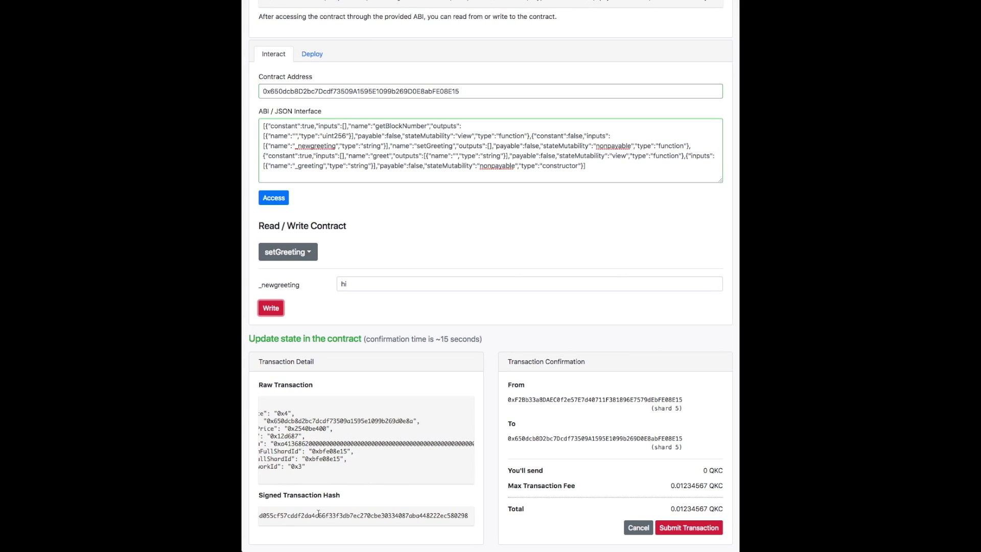
pyautogui.scroll(5, 694, 511)
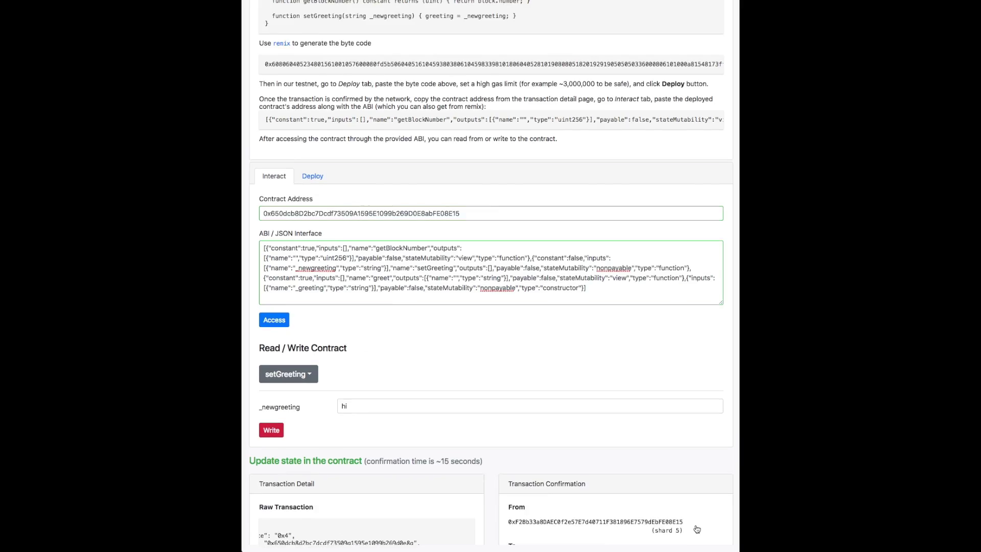
pyautogui.scroll(5, 557, 290)
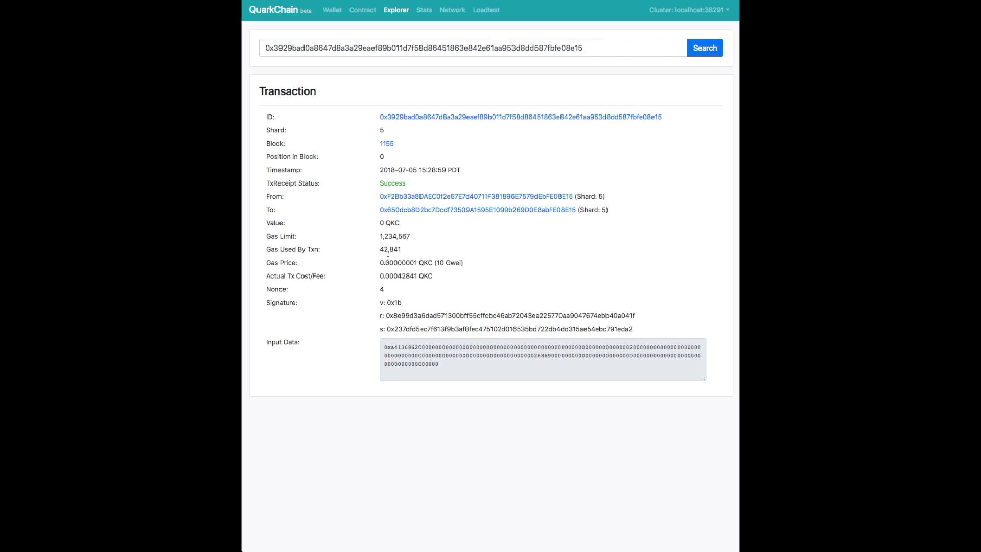
# Back on the Contract page, read the greet function and confirm it returns 'hi'.
pyautogui.hotkey('alt', 'Left')
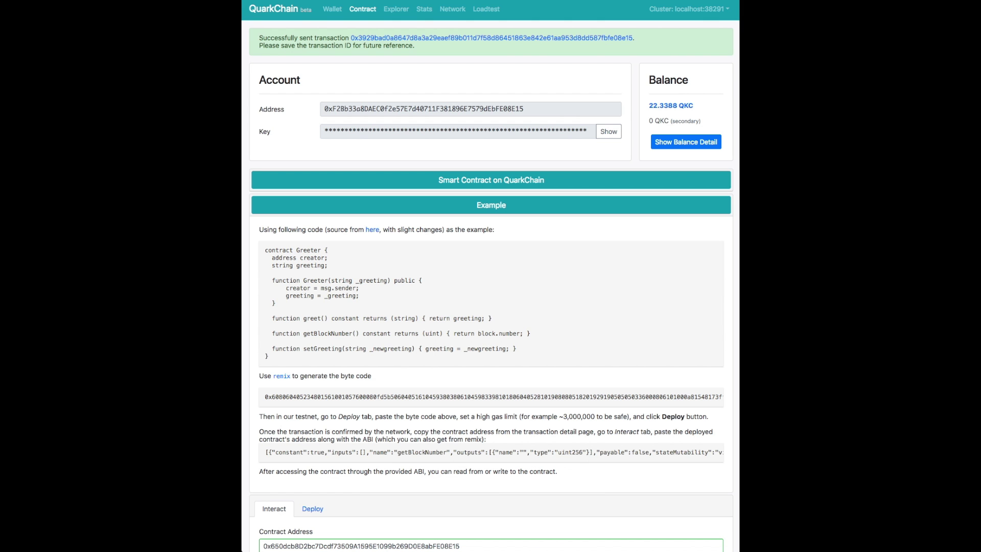
pyautogui.scroll(-5, 416, 262)
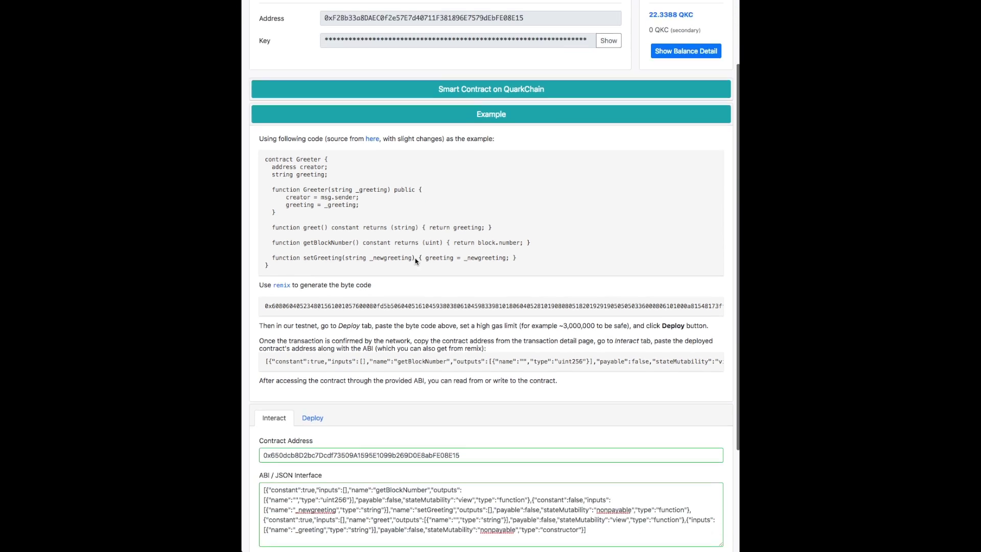
pyautogui.click(313, 470)
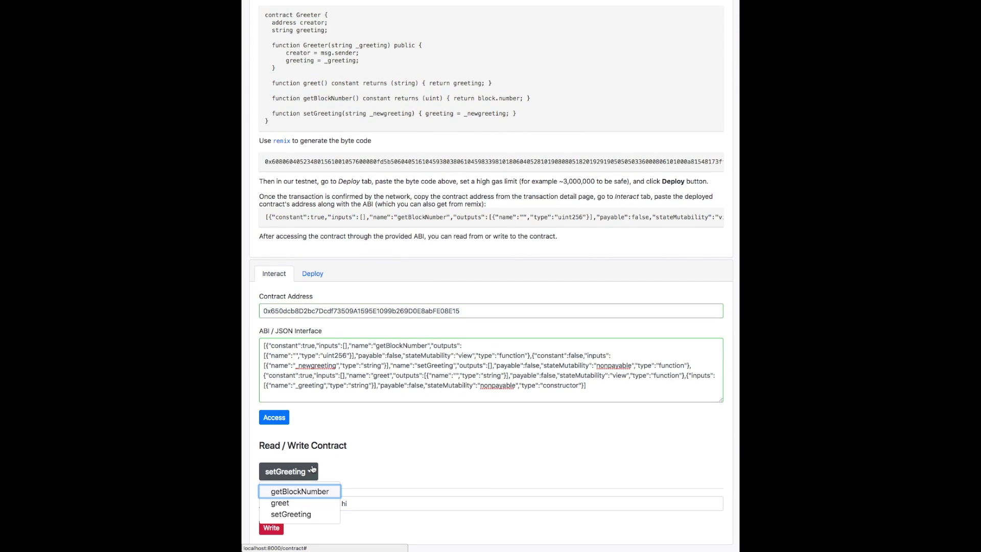
pyautogui.click(298, 503)
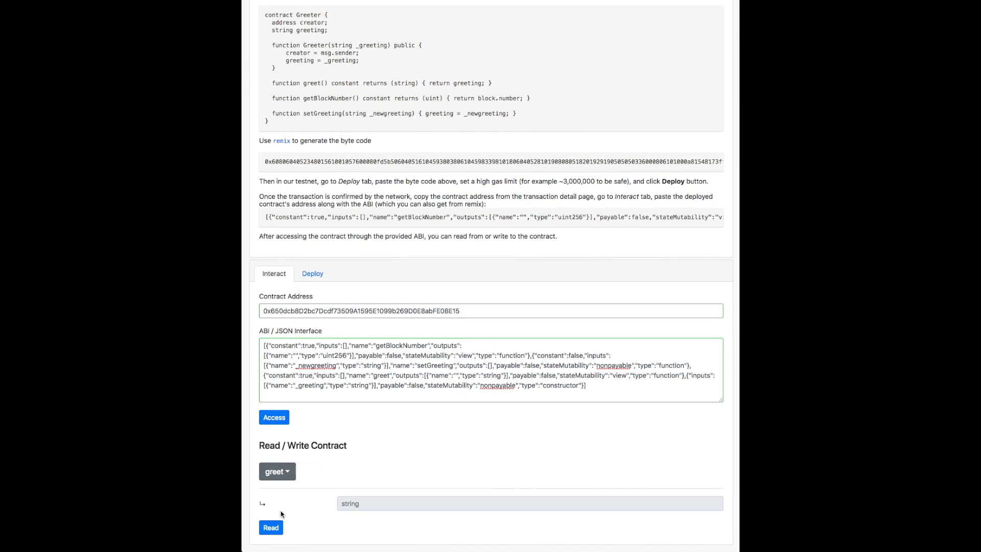
pyautogui.click(277, 528)
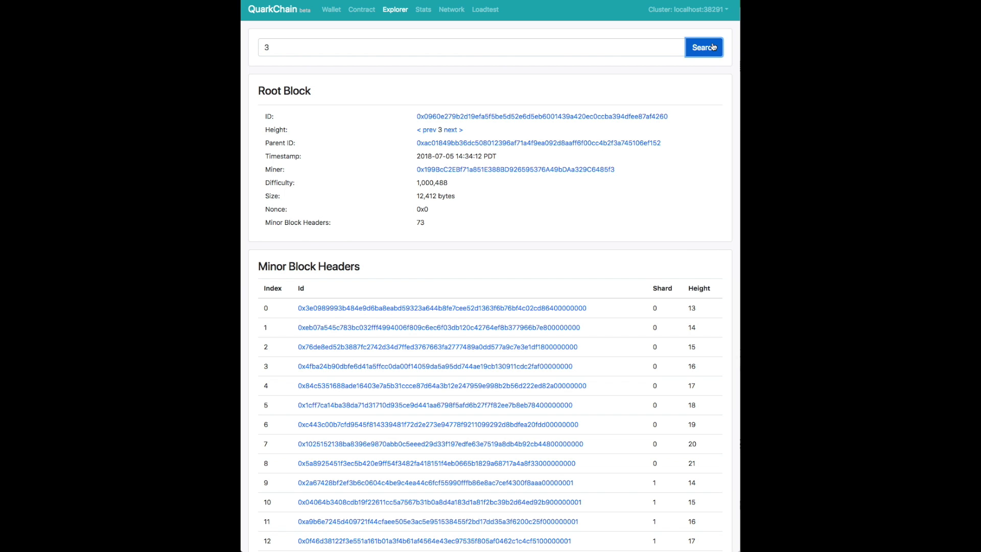
# Scroll root block 3's Minor Block Headers and open the first one, shard 0 height 13.
pyautogui.scroll(-1, 367, 84)
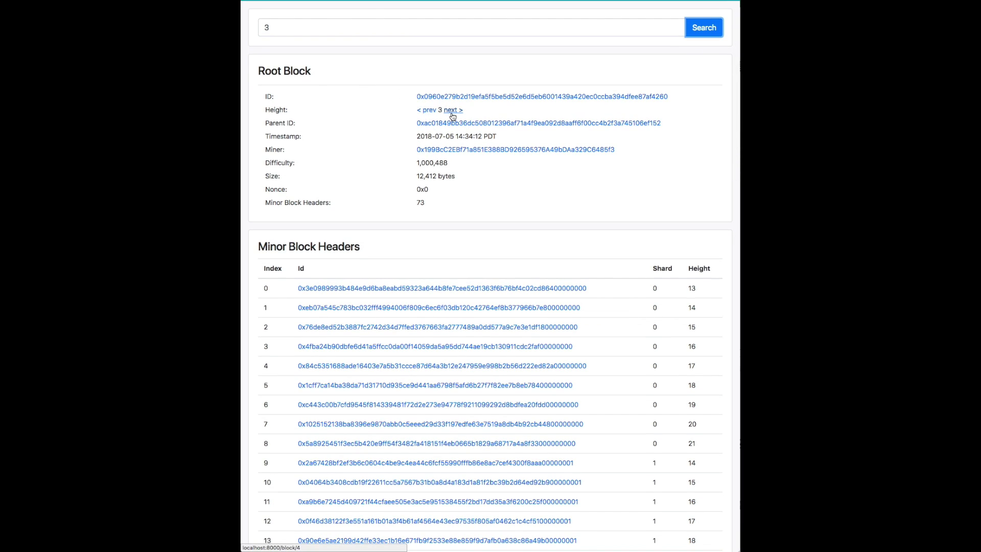
pyautogui.scroll(-2, 363, 200)
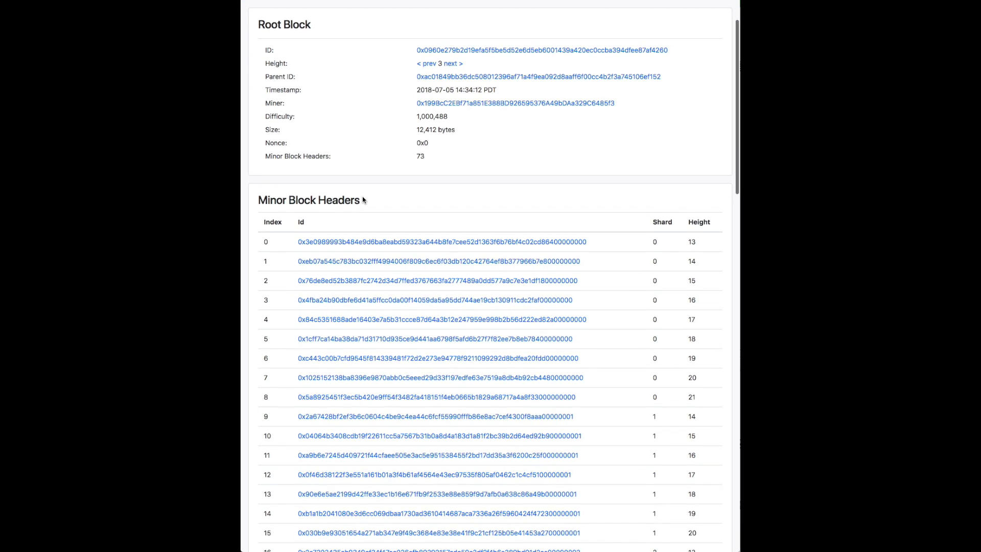
pyautogui.moveTo(260, 203); pyautogui.dragTo(371, 211)
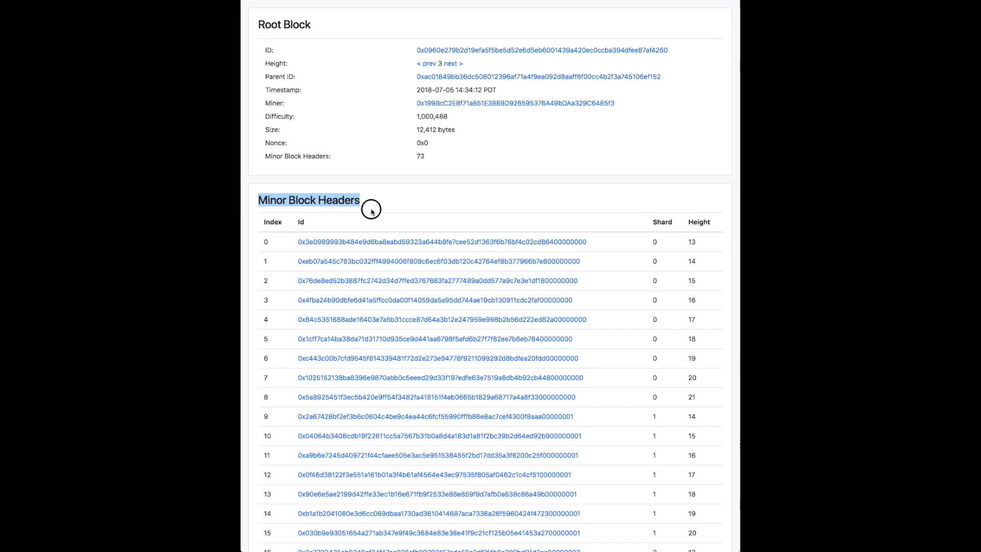
pyautogui.click(378, 212)
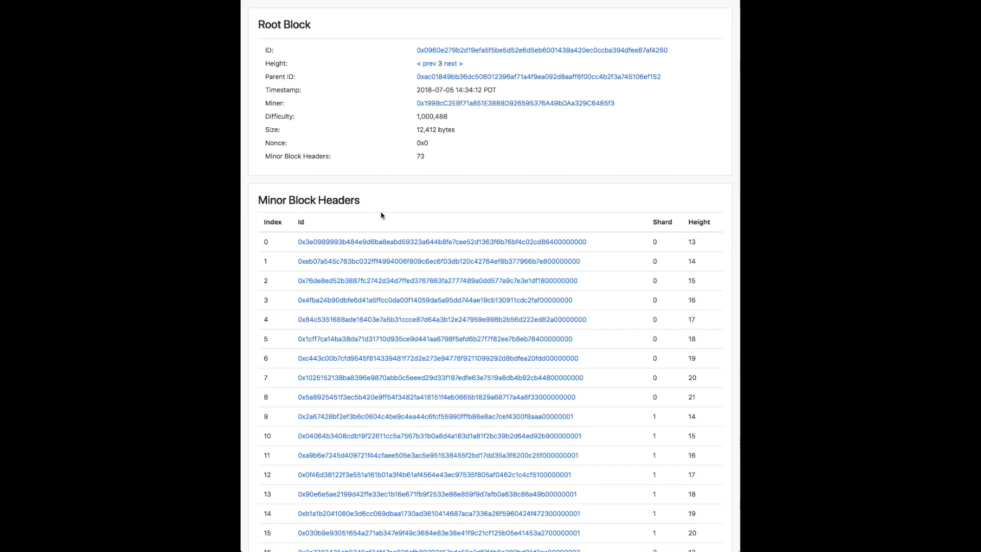
pyautogui.click(358, 244)
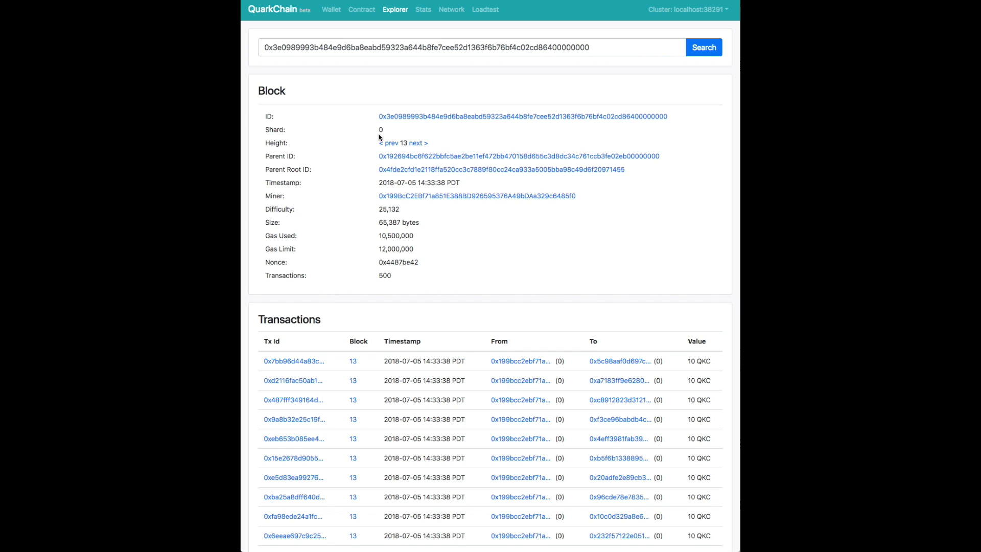
# Note block 13's shard 0 and 500 transactions, then open its first transaction.
pyautogui.moveTo(376, 133); pyautogui.dragTo(385, 131)
pyautogui.doubleClick(383, 275)
pyautogui.scroll(-10, 382, 276)
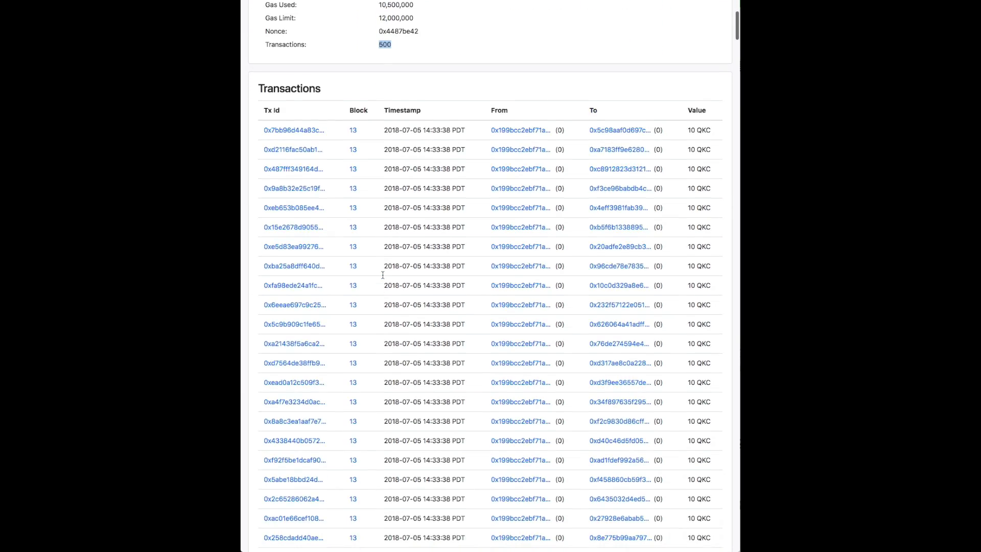
pyautogui.scroll(4, 382, 275)
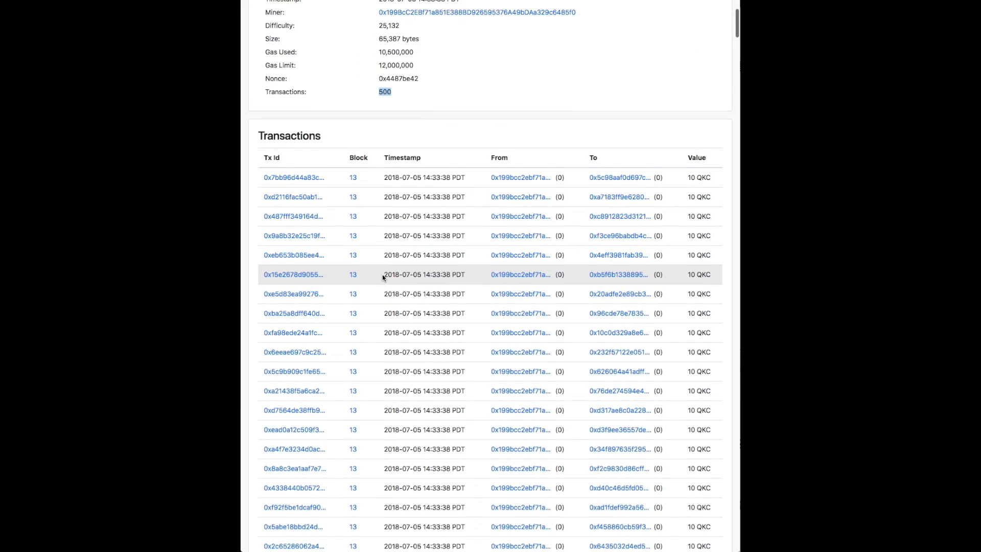
pyautogui.click(297, 178)
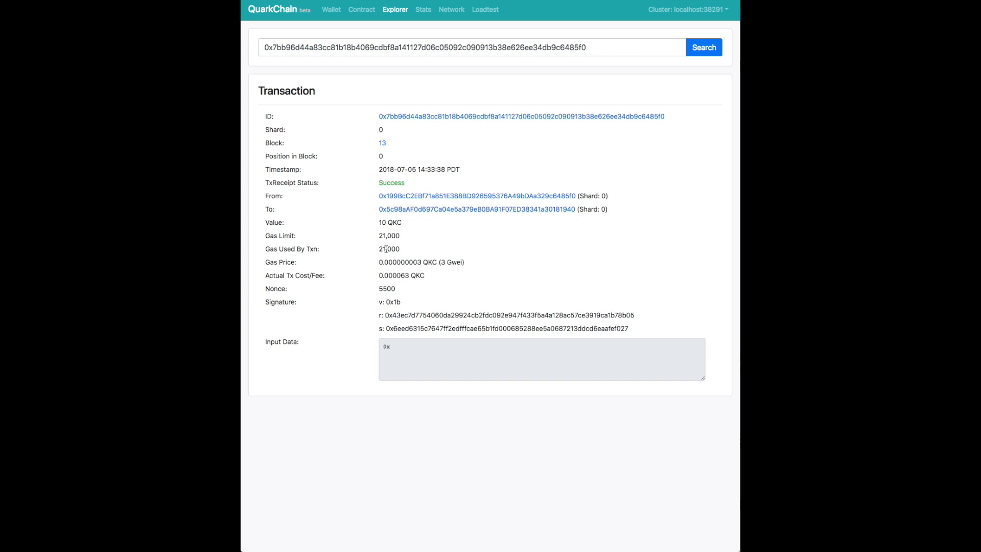
# Open the recipient and sender account pages and load more of the account's transactions twice.
pyautogui.click(389, 211)
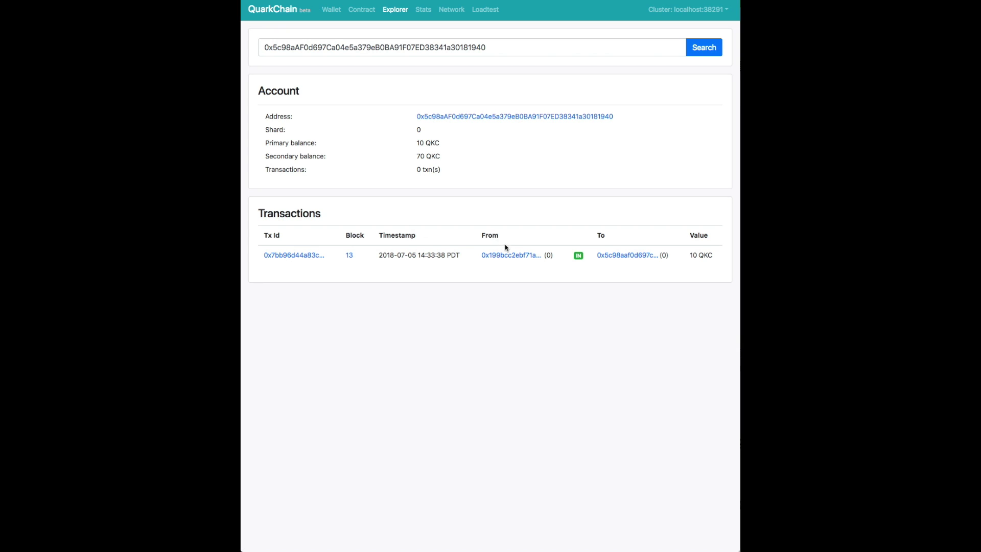
pyautogui.click(507, 256)
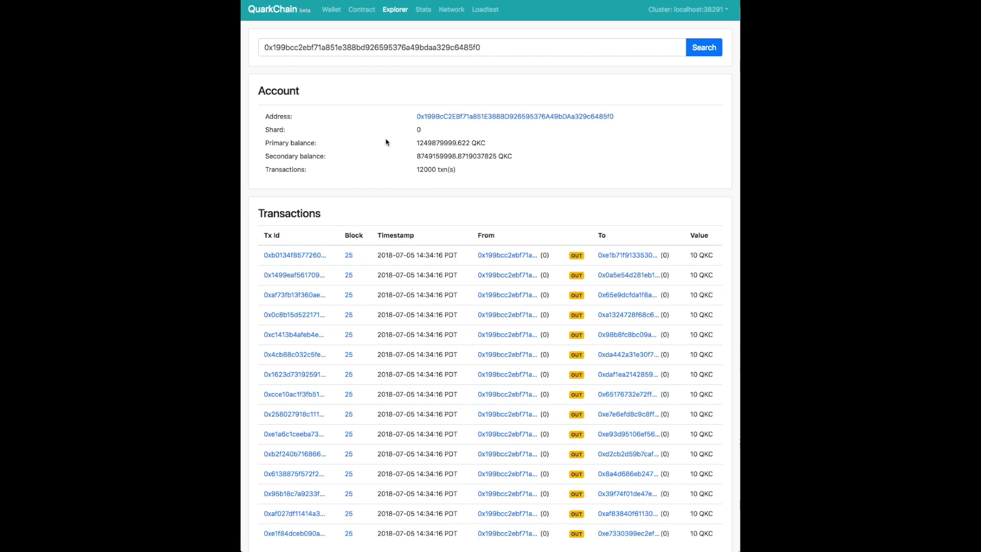
pyautogui.scroll(-1, 453, 167)
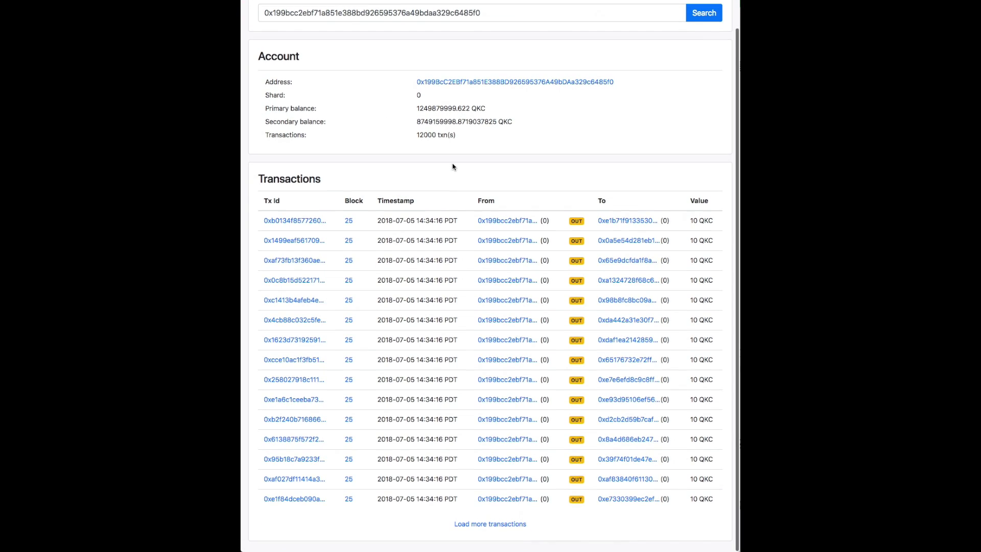
pyautogui.scroll(1, 453, 166)
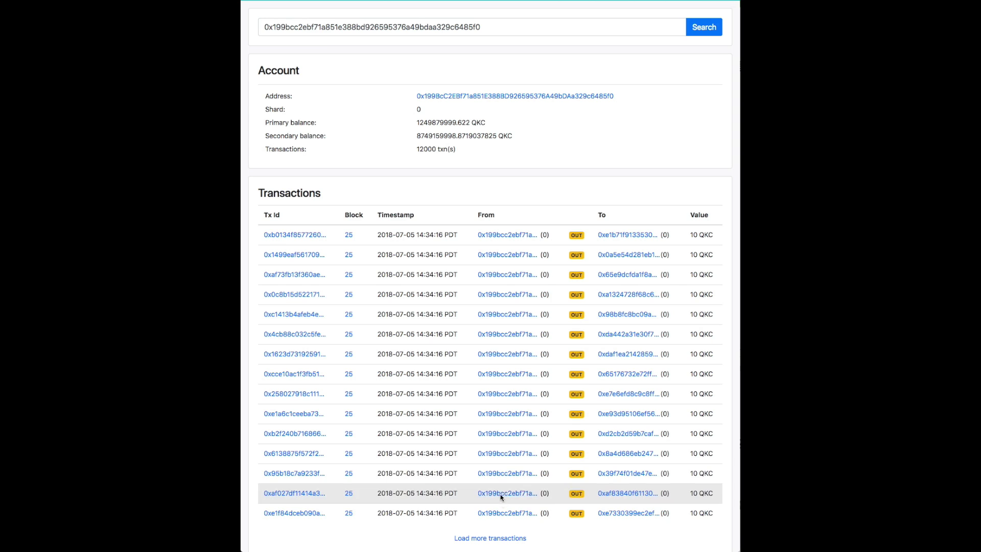
pyautogui.click(493, 537)
pyautogui.scroll(-10, 499, 506)
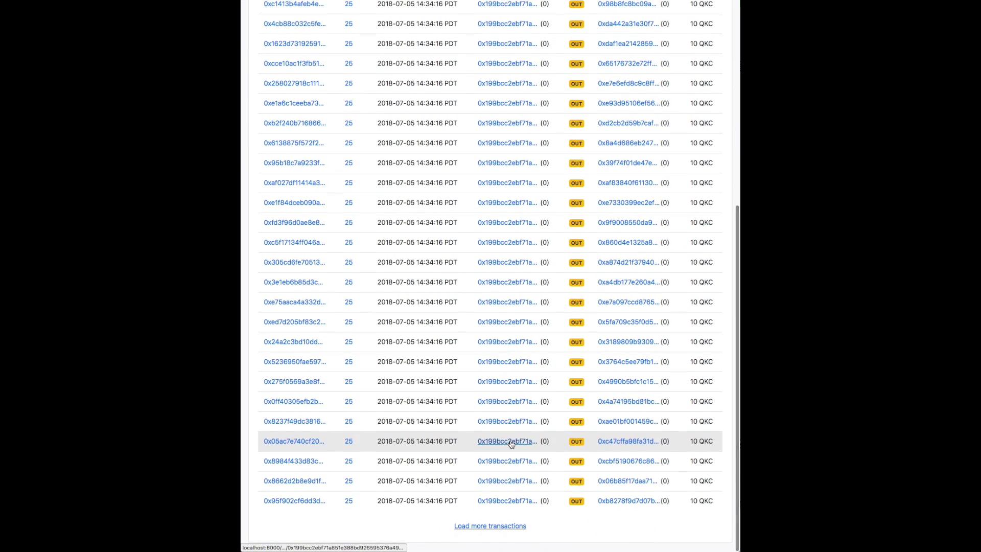
pyautogui.click(491, 526)
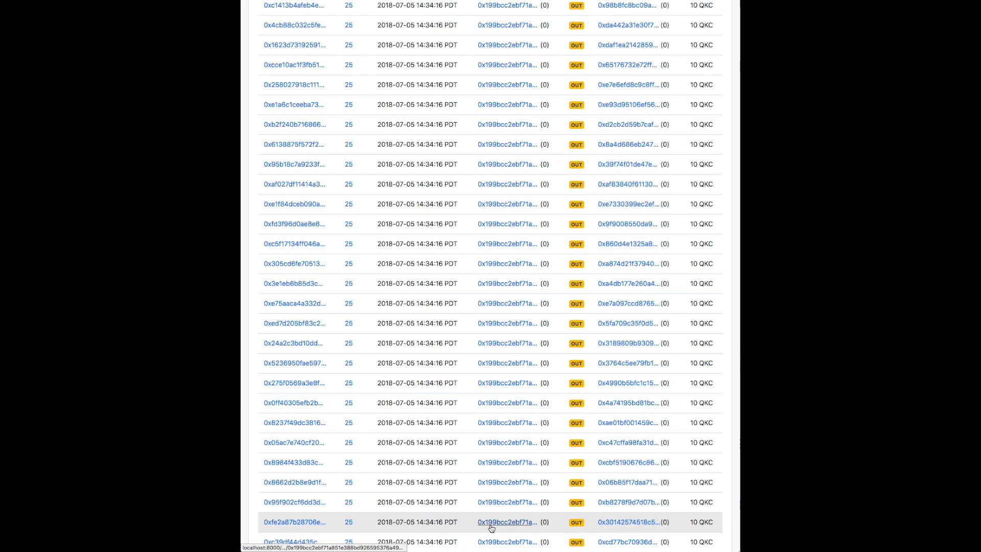
pyautogui.scroll(5, 352, 429)
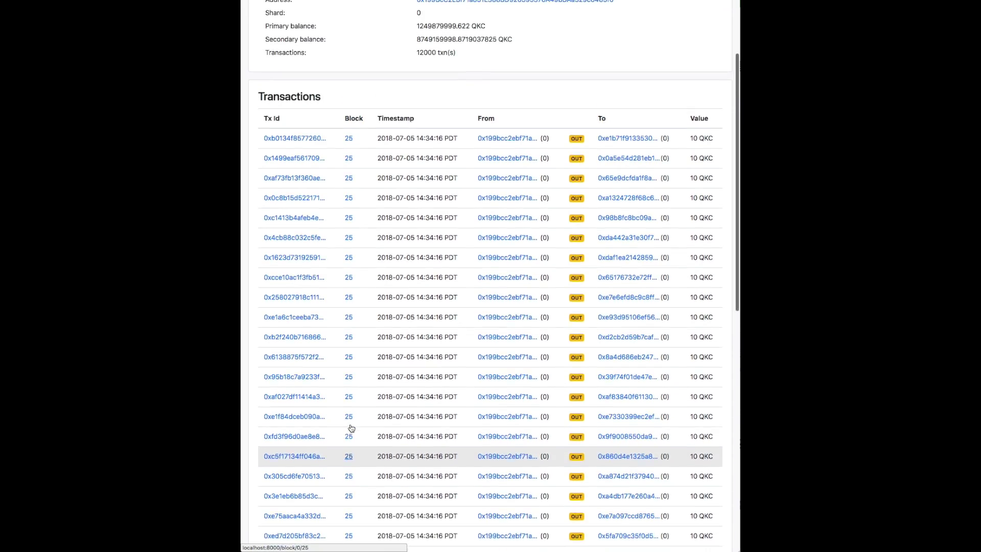
pyautogui.scroll(3, 351, 429)
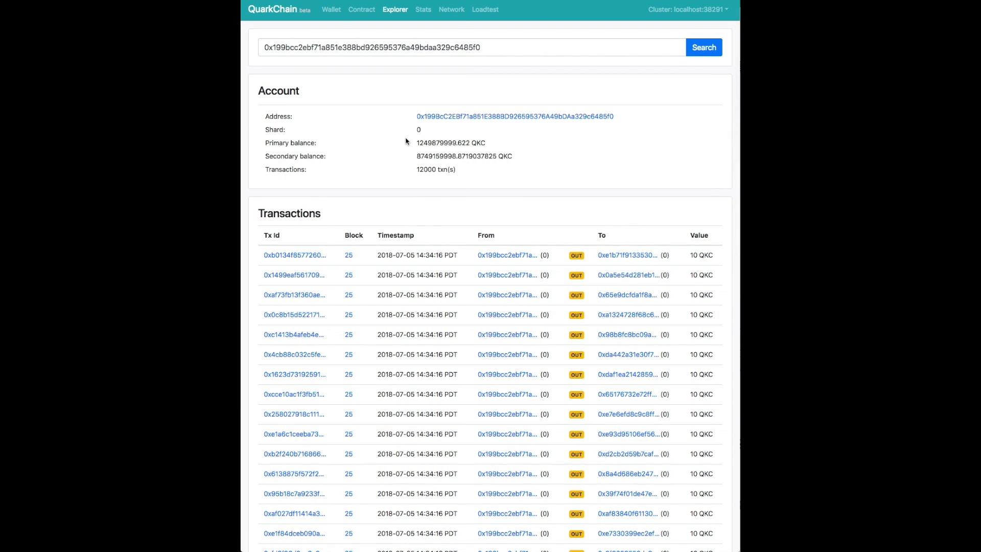
# Open block 25 on shard 0 and scroll through its transaction list.
pyautogui.click(349, 256)
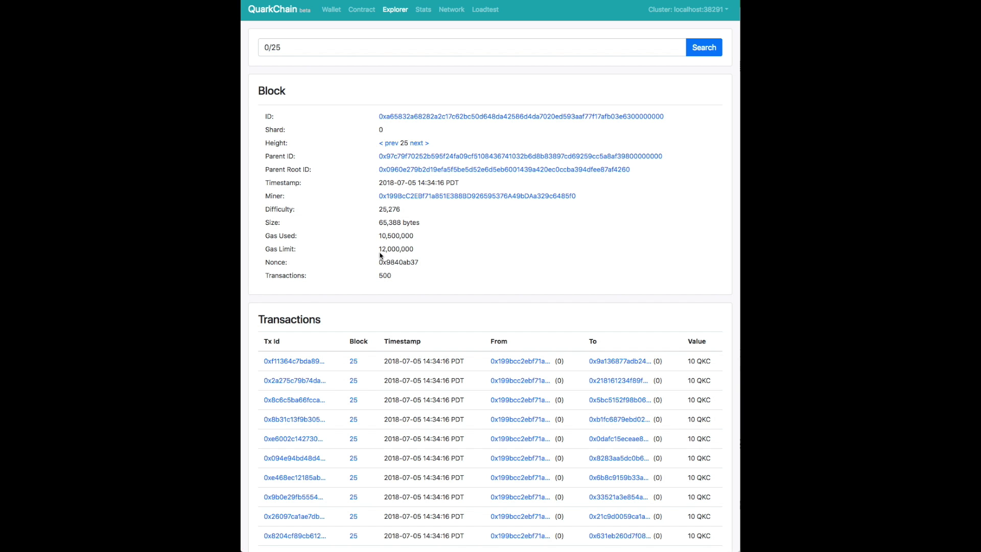
pyautogui.scroll(-10, 525, 254)
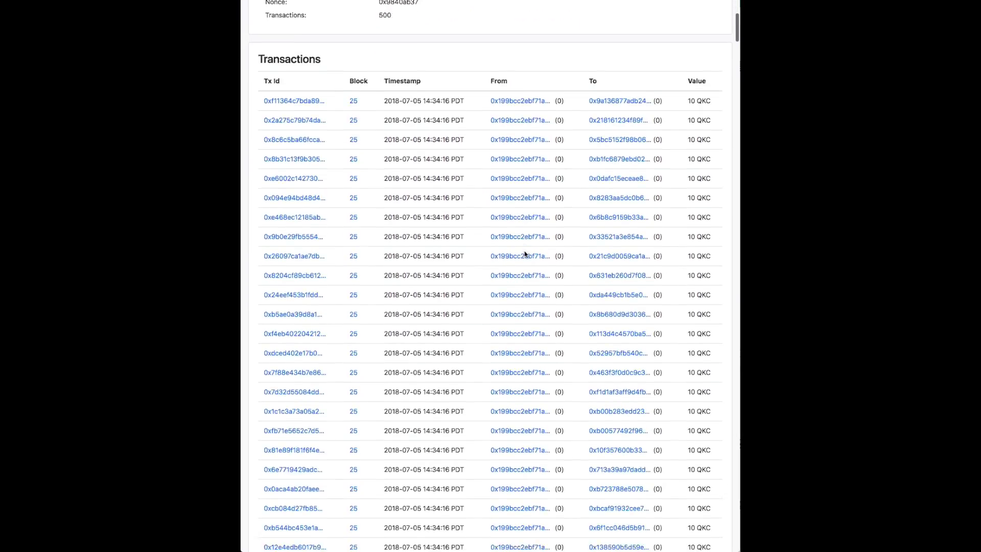
pyautogui.scroll(-5, 525, 261)
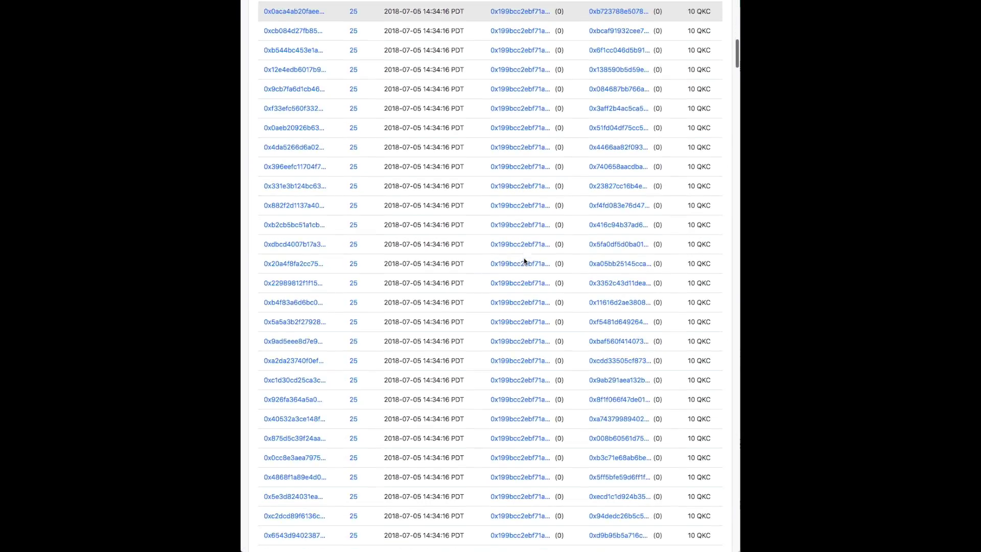
pyautogui.scroll(15, 522, 272)
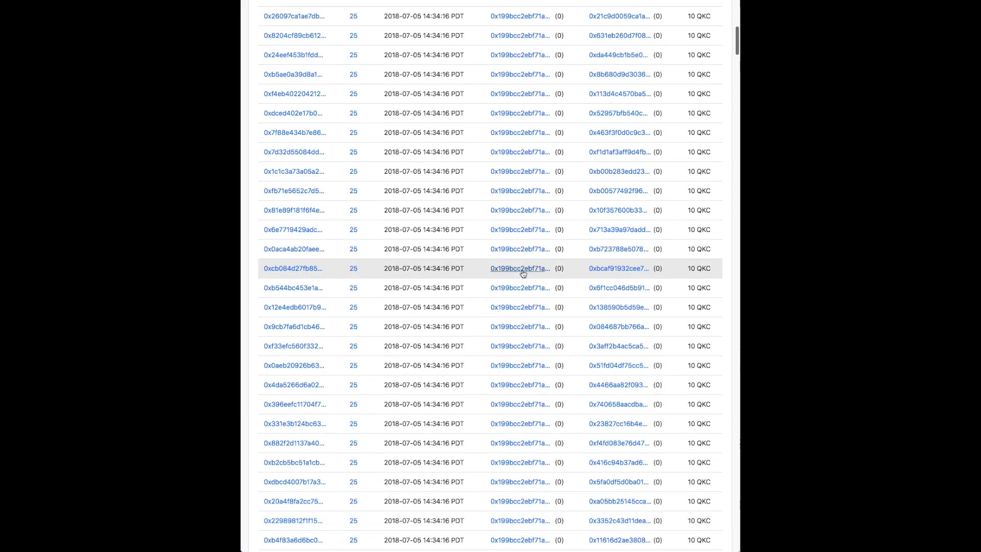
pyautogui.scroll(2, 523, 274)
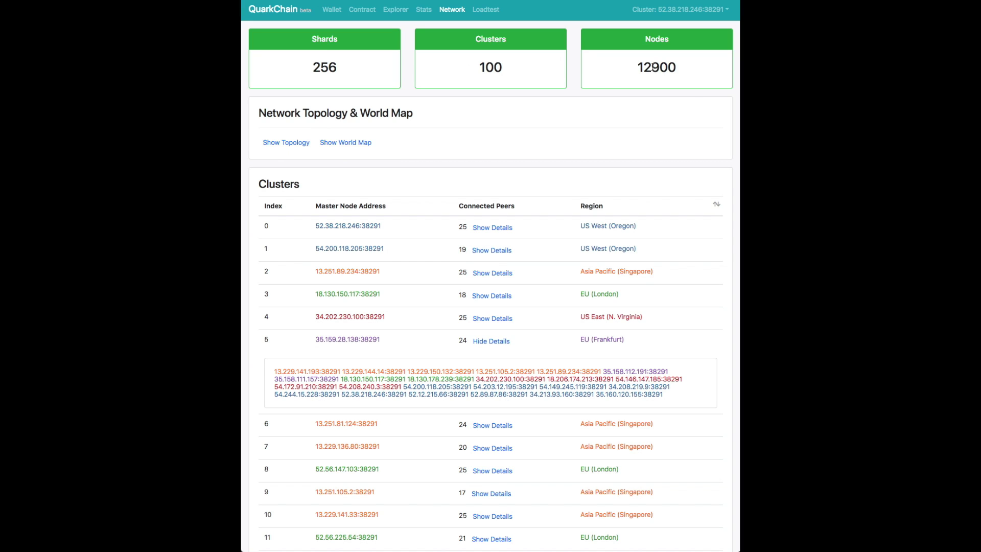
# Note the 12900 node count and display the network topology graph with its region colour codes.
pyautogui.doubleClick(654, 67)
pyautogui.click(653, 67)
pyautogui.click(276, 143)
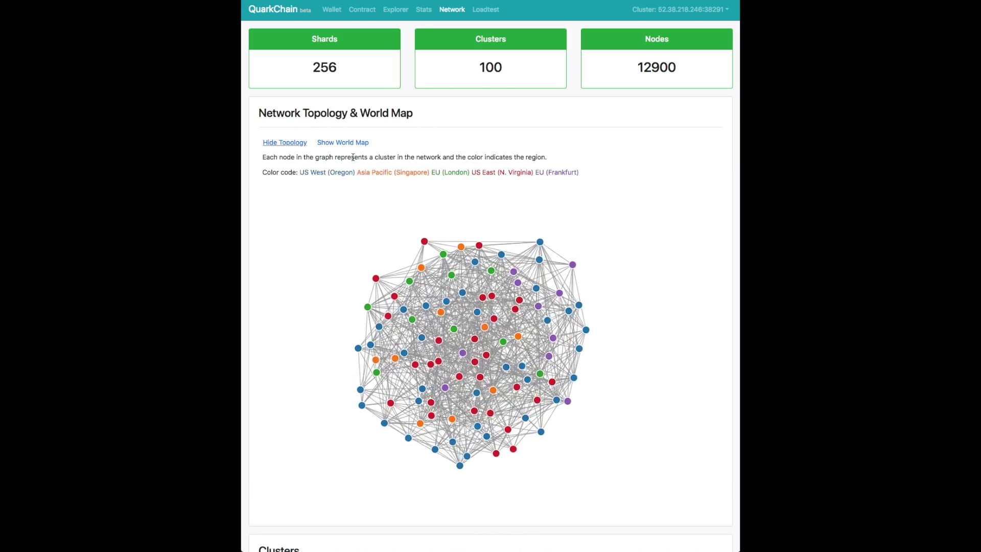
pyautogui.tripleClick(384, 174)
pyautogui.click(406, 191)
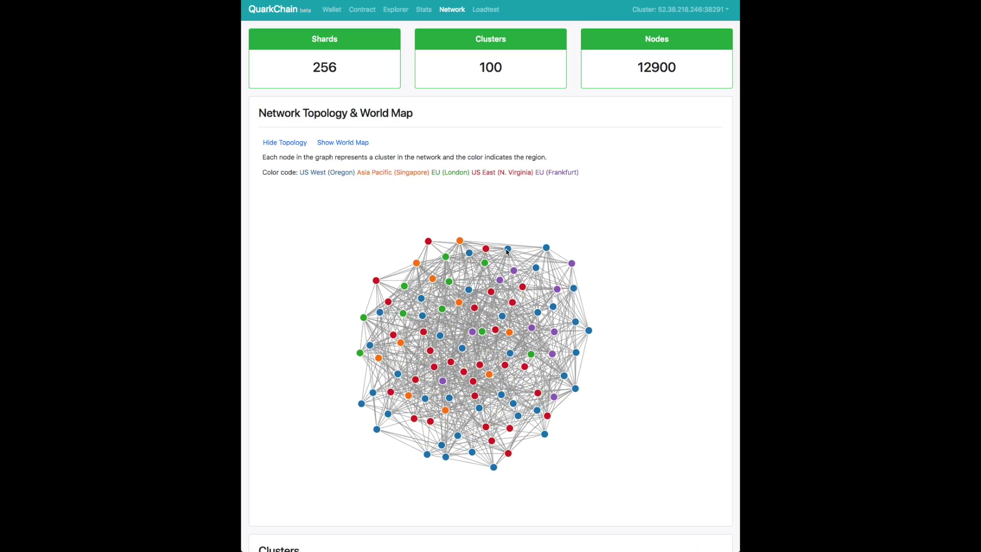
# Drag two nodes around the graph, then swap it for the world map of regional cluster counts.
pyautogui.moveTo(509, 251); pyautogui.dragTo(566, 357)
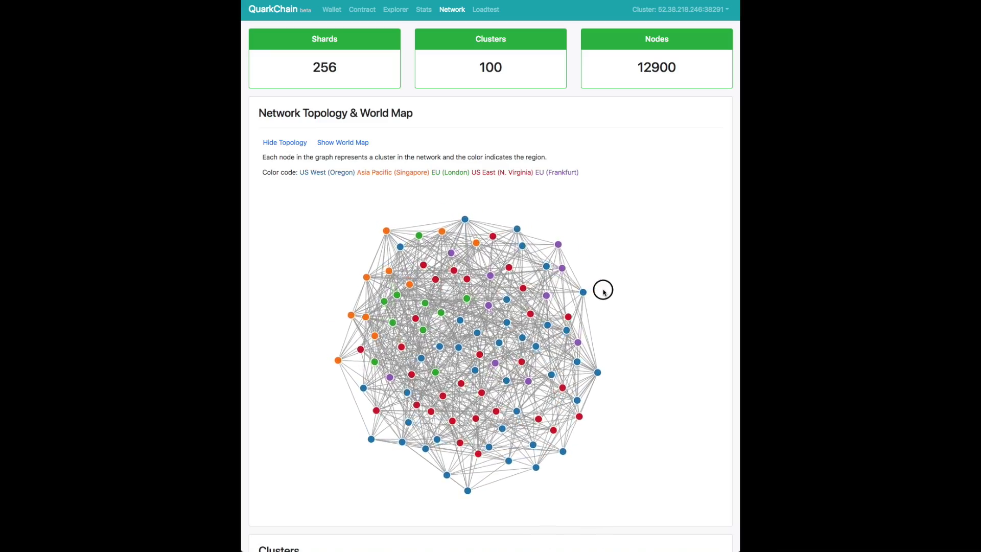
pyautogui.moveTo(612, 281); pyautogui.dragTo(696, 247)
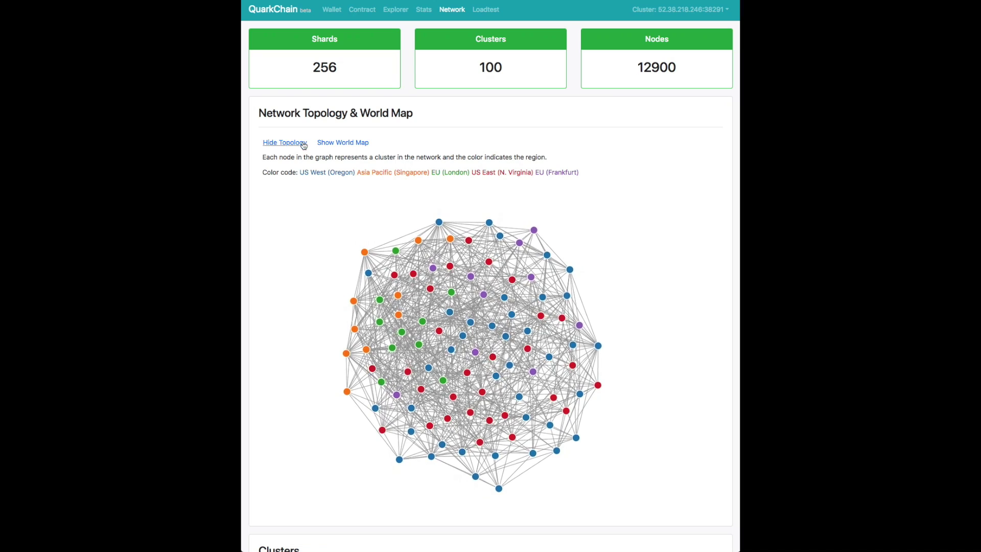
pyautogui.click(295, 144)
pyautogui.click(340, 144)
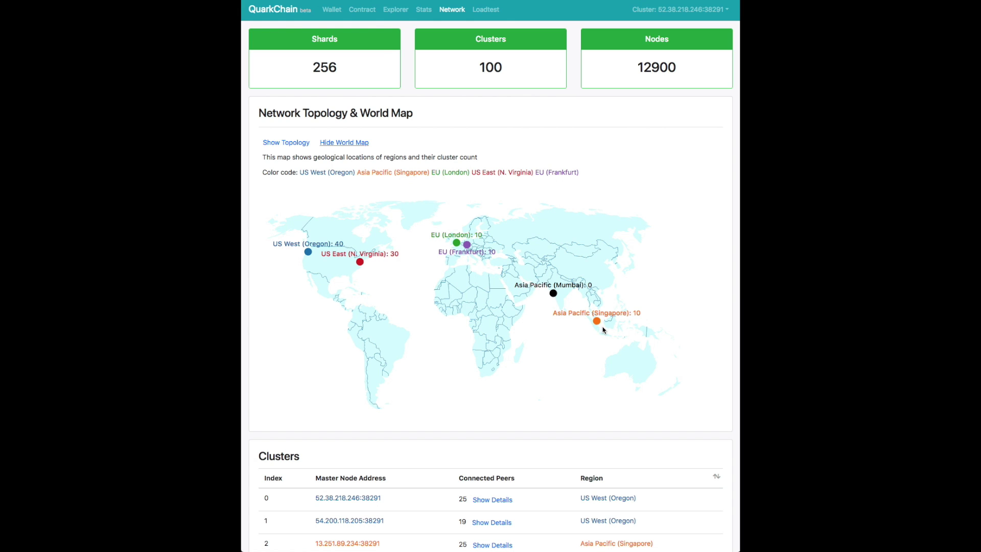
# Expand cluster 99's peer list and jump to peer 52.13.48.66:38291.
pyautogui.scroll(-6, 366, 198)
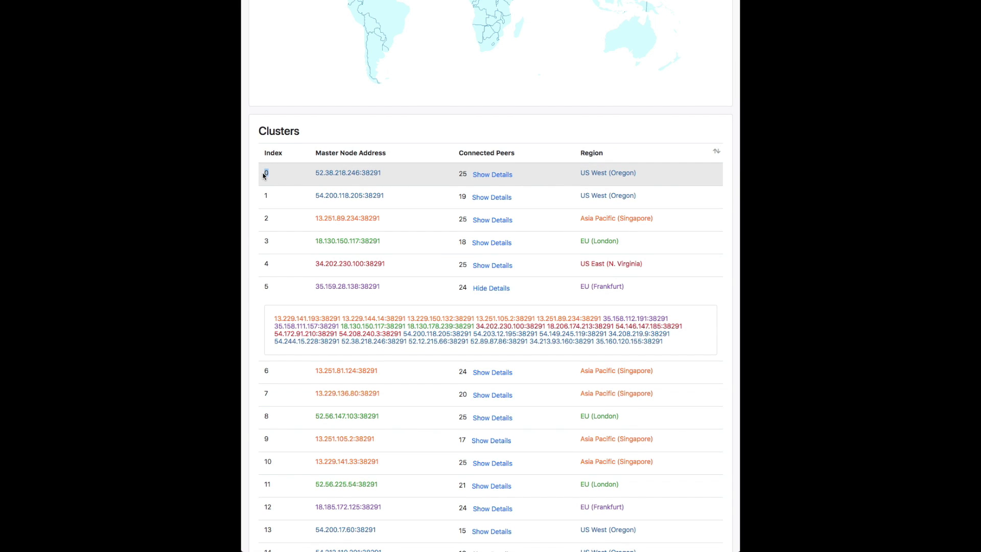
pyautogui.scroll(-20, 264, 176)
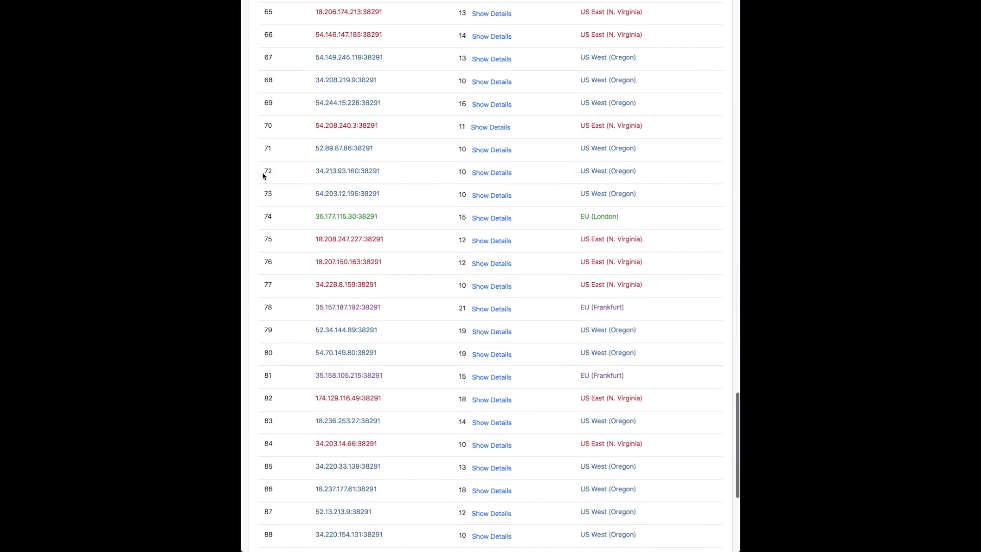
pyautogui.scroll(-5, 264, 175)
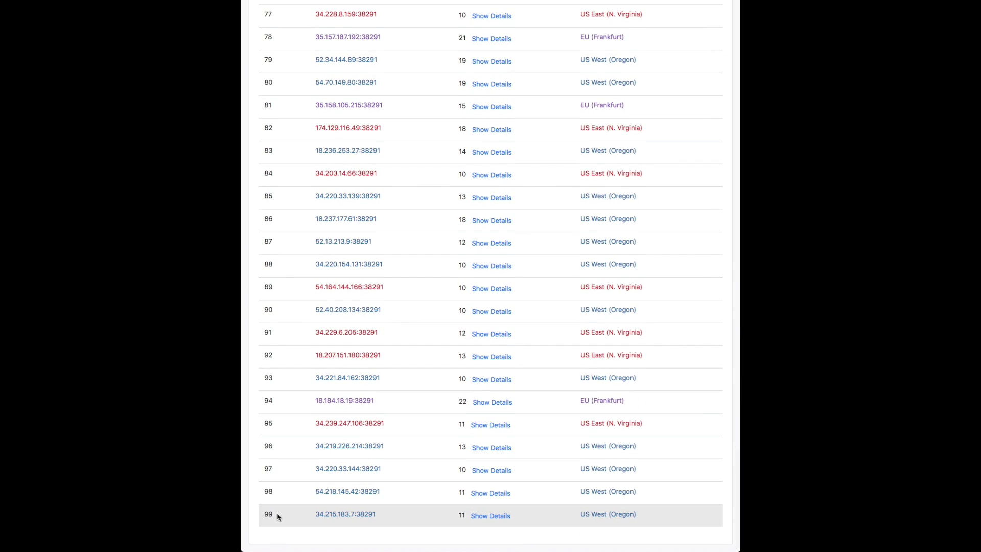
pyautogui.click(491, 516)
pyautogui.scroll(-2, 490, 516)
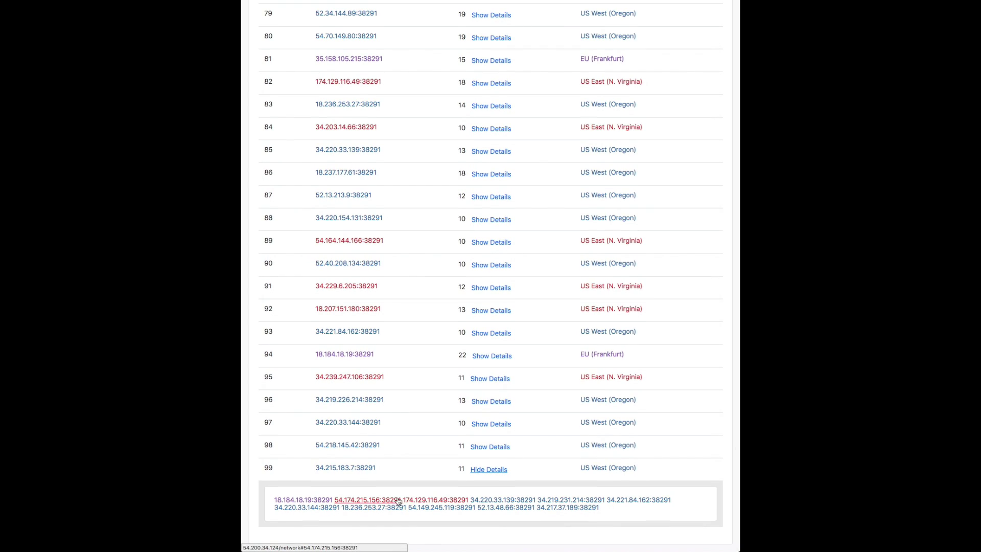
pyautogui.click(494, 508)
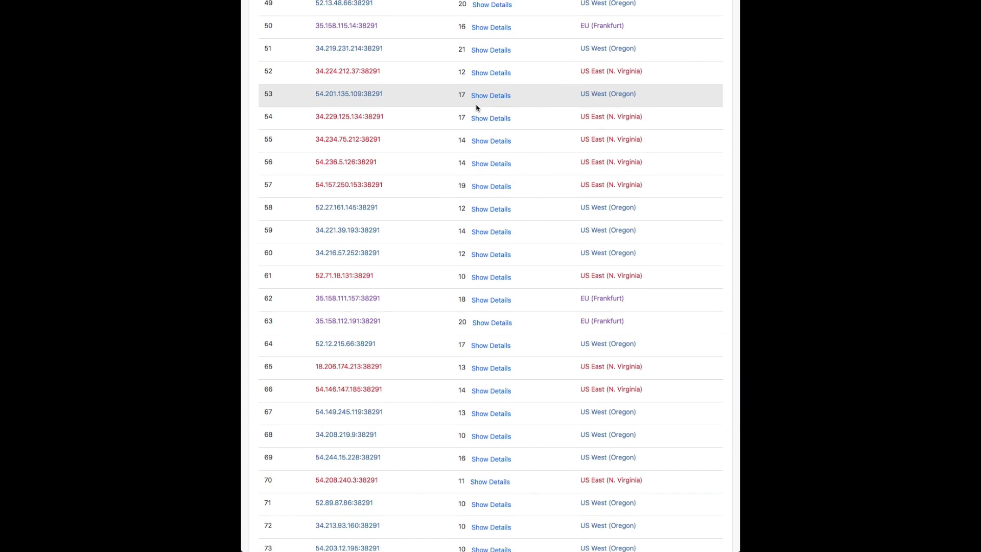
# Scroll back to the top and go to the cluster Stats page.
pyautogui.scroll(3, 477, 106)
pyautogui.scroll(20, 478, 106)
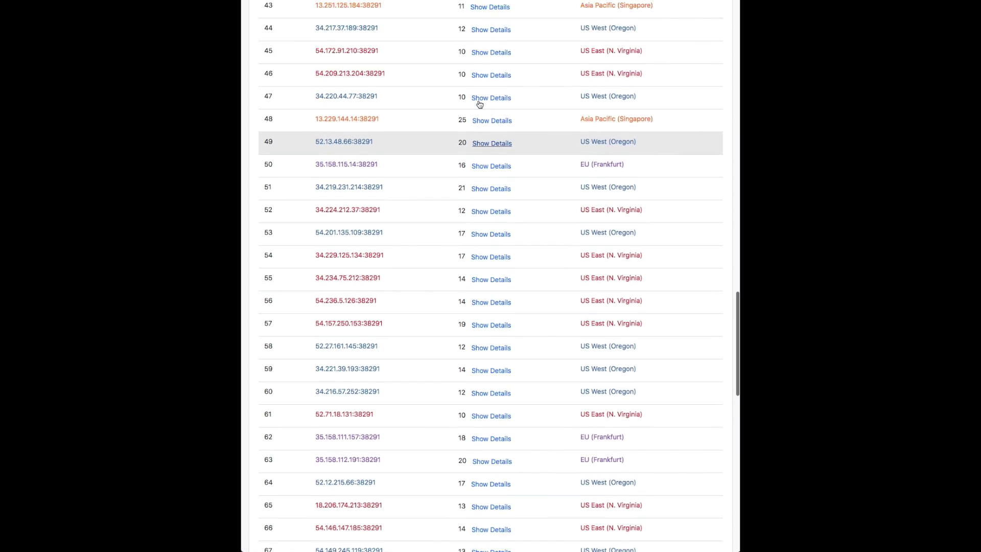
pyautogui.scroll(20, 480, 104)
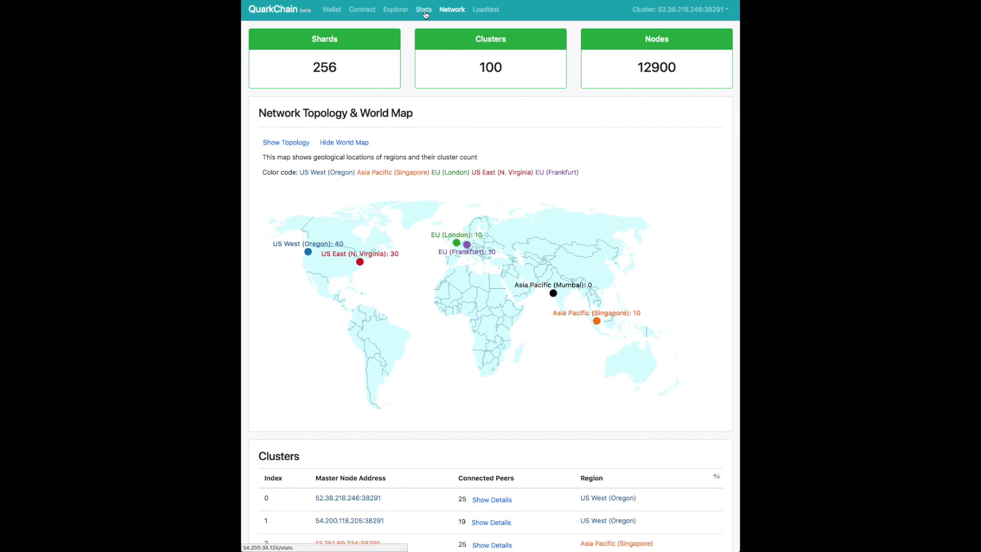
pyautogui.click(425, 10)
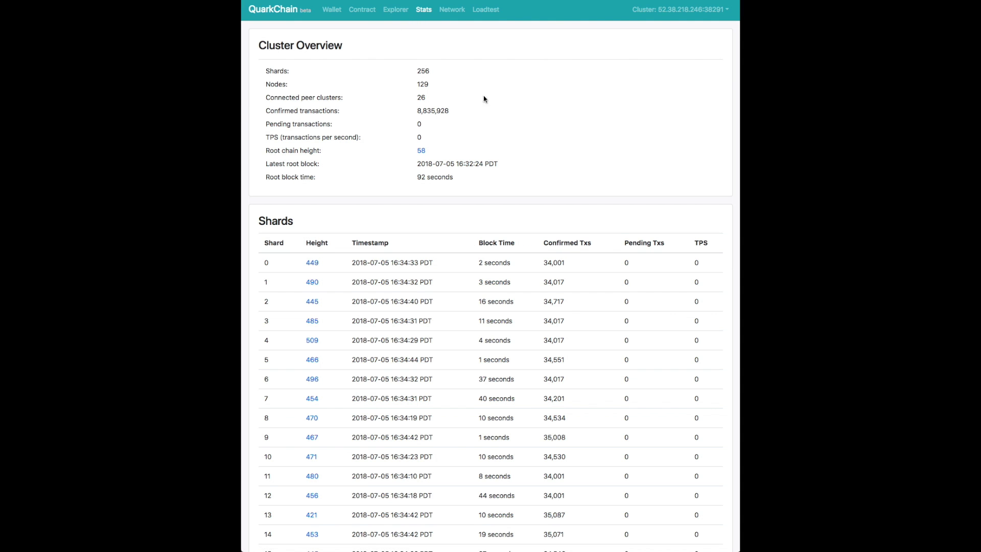
# Open shard 0's block at height 450 from the Stats page, then return.
pyautogui.scroll(-2, 417, 71)
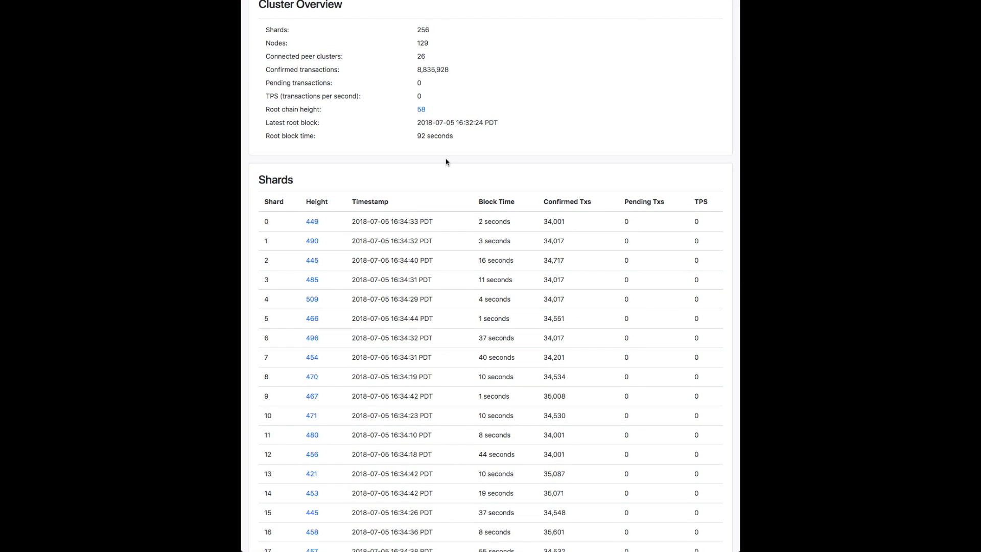
pyautogui.scroll(-2, 446, 161)
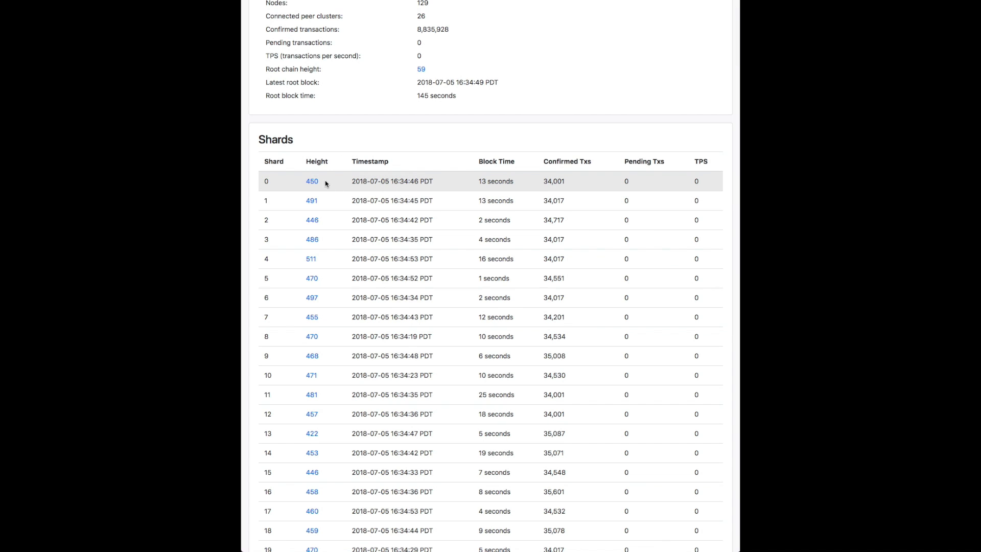
pyautogui.click(313, 182)
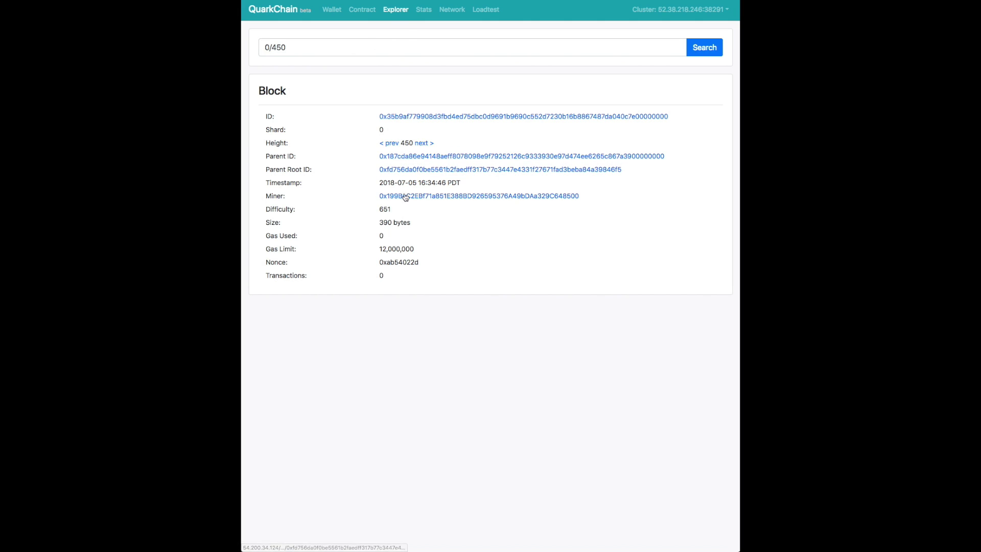
pyautogui.press('super+bracketleft')
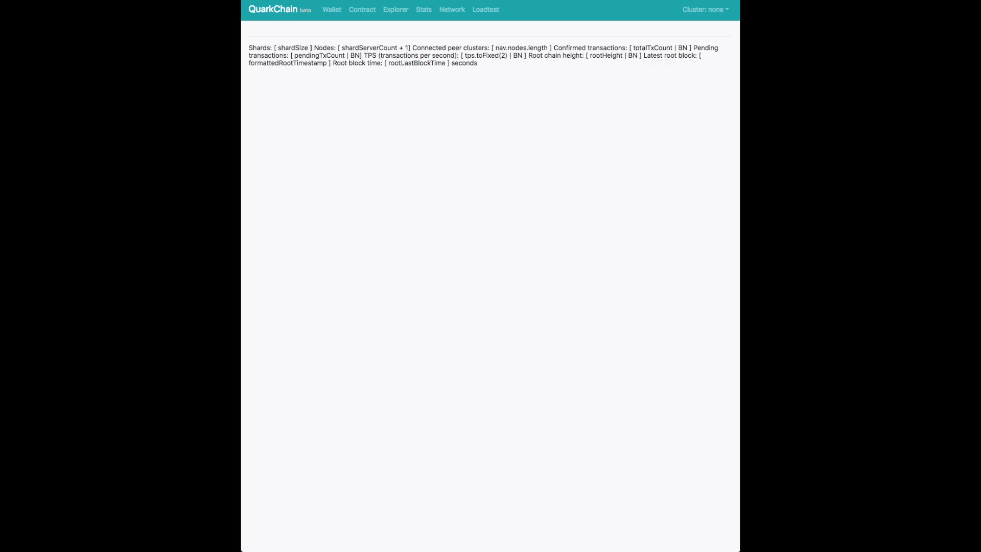
# Scroll through the per-shard figures in the Shards table.
pyautogui.scroll(-3, 407, 257)
pyautogui.scroll(-2, 407, 256)
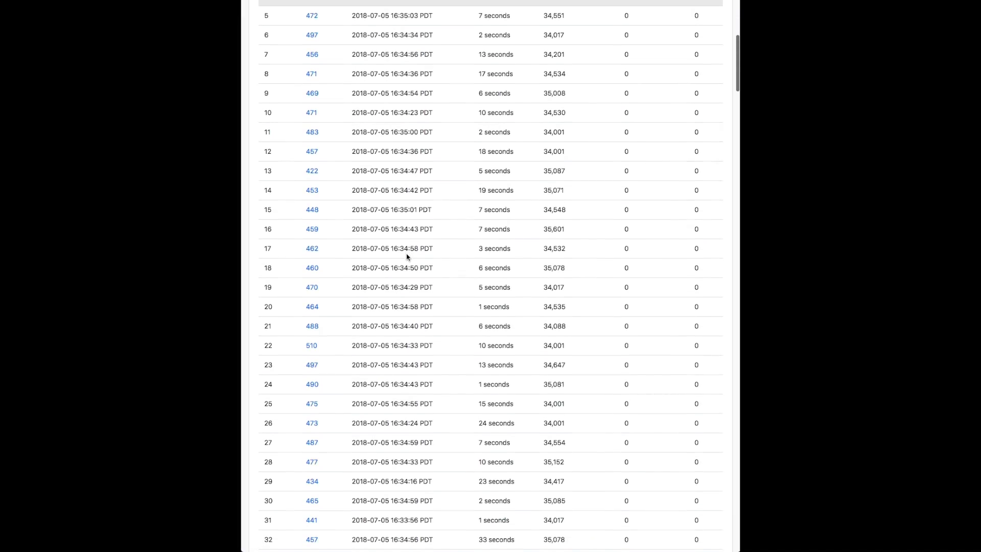
pyautogui.scroll(-15, 407, 257)
pyautogui.scroll(-20, 407, 256)
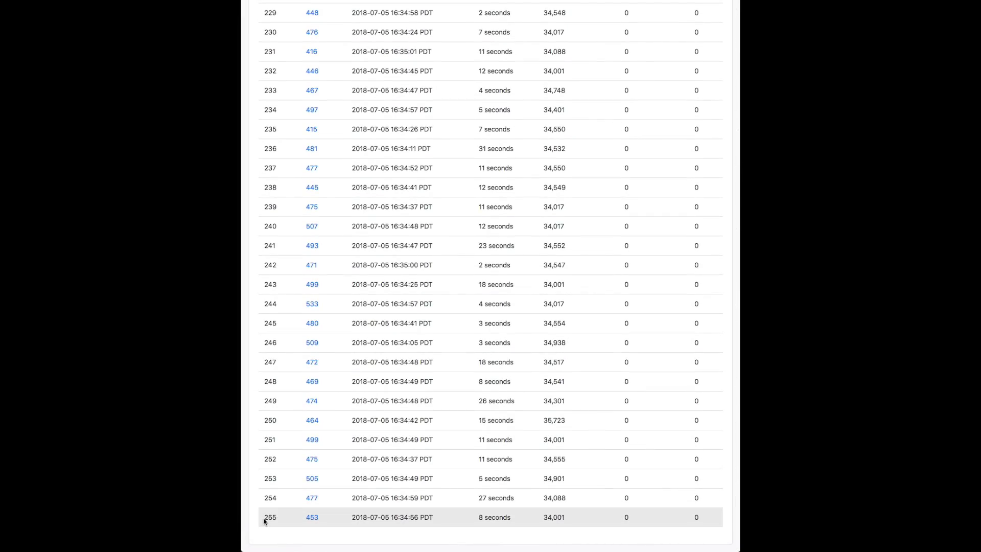
pyautogui.scroll(20, 265, 521)
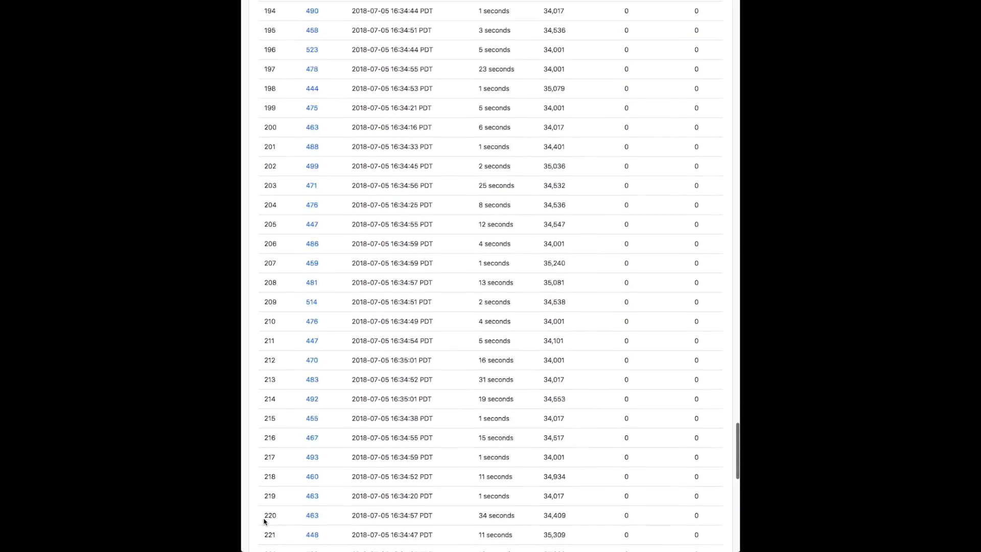
pyautogui.scroll(3, 265, 522)
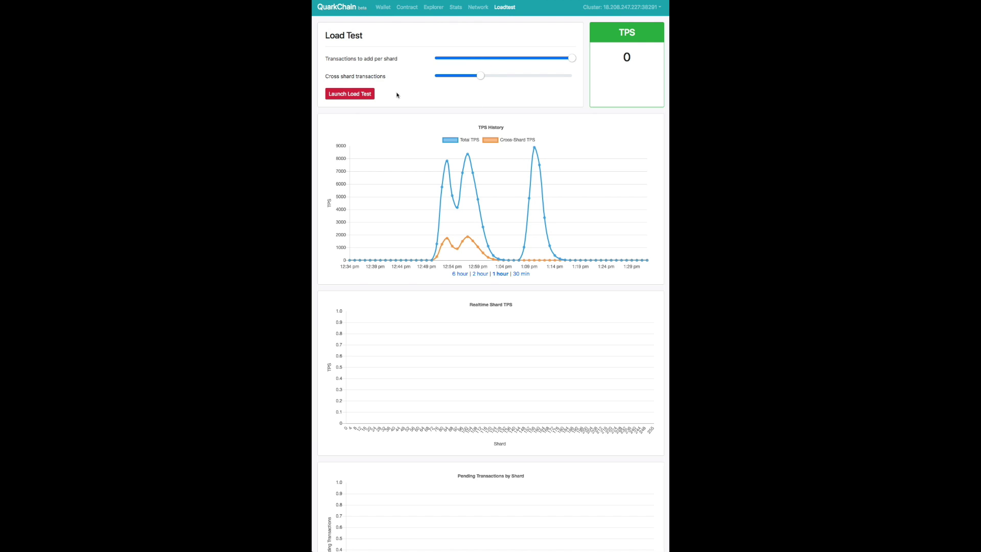
# Launch the load test at 12000 transactions per shard.
pyautogui.click(353, 94)
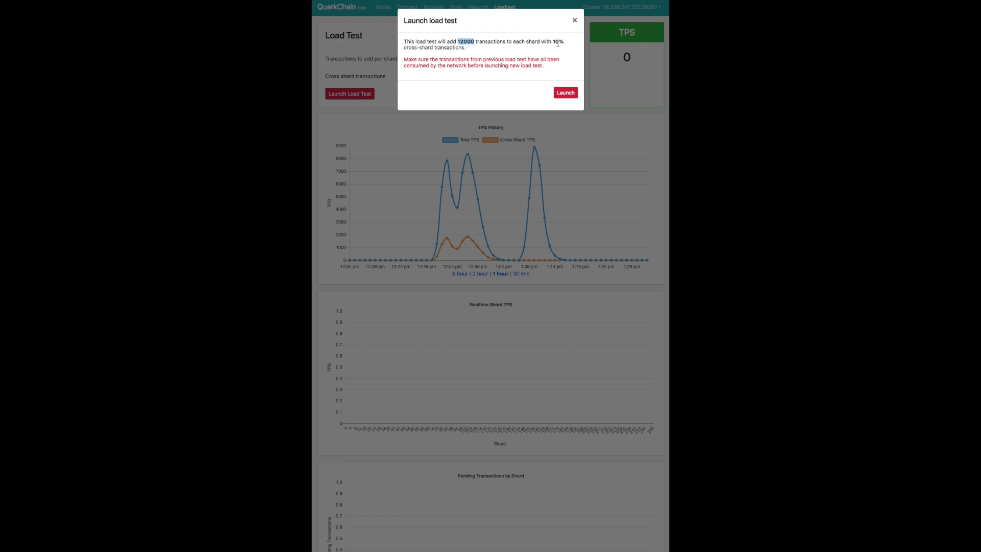
pyautogui.click(566, 92)
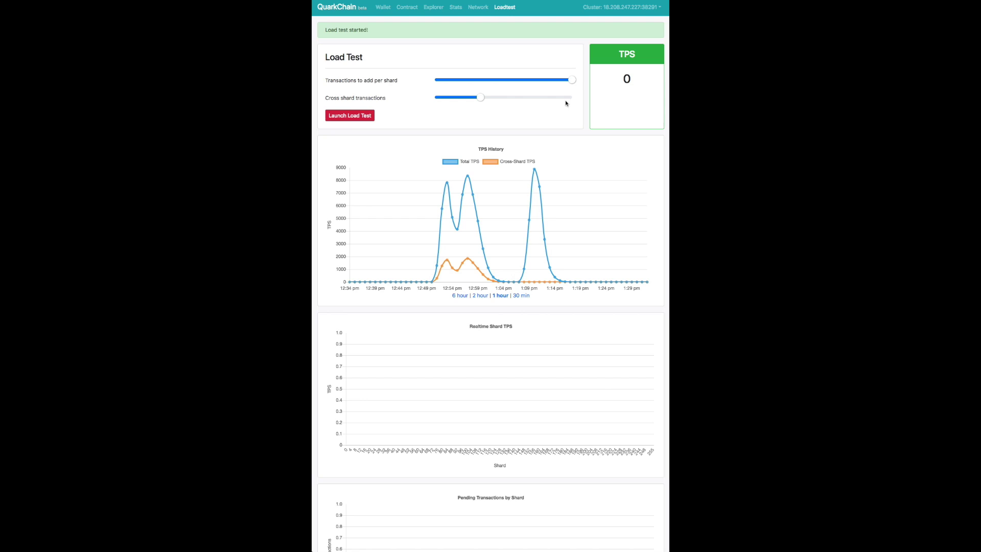
pyautogui.scroll(-5, 557, 171)
pyautogui.scroll(5, 557, 171)
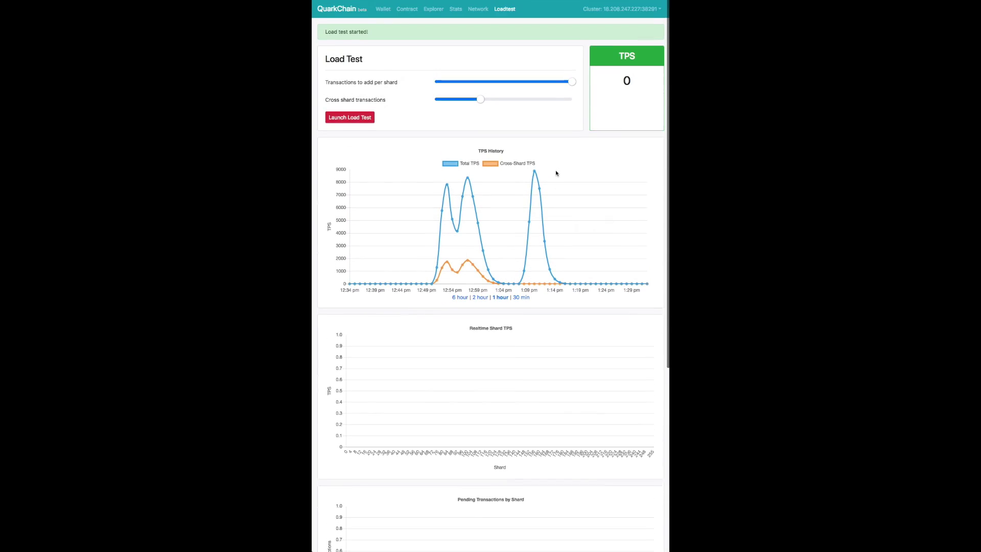
# Check the Stats page: 47,920 pending transactions across 256 shards.
pyautogui.click(456, 9)
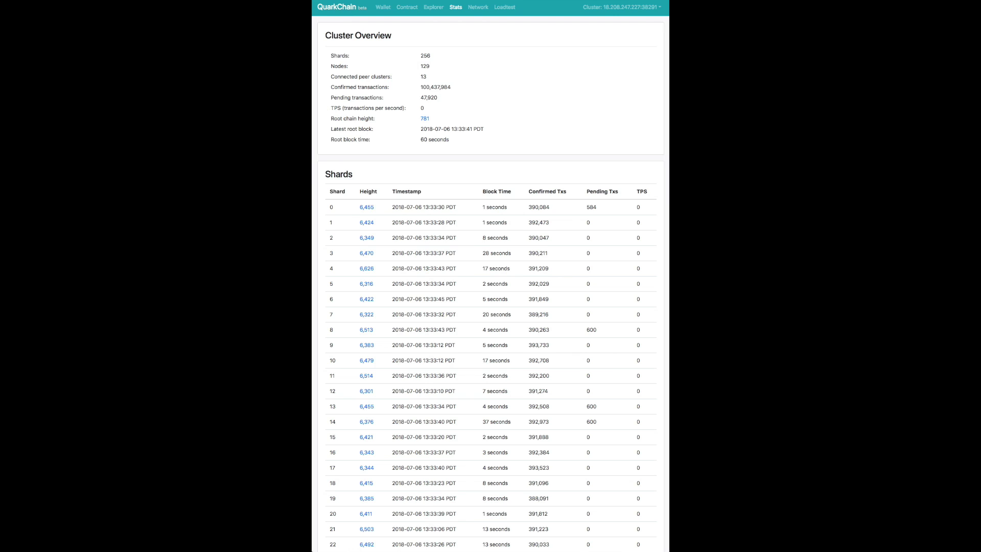
pyautogui.moveTo(419, 99); pyautogui.dragTo(444, 99)
pyautogui.doubleClick(429, 58)
pyautogui.scroll(-5, 432, 204)
pyautogui.scroll(5, 432, 204)
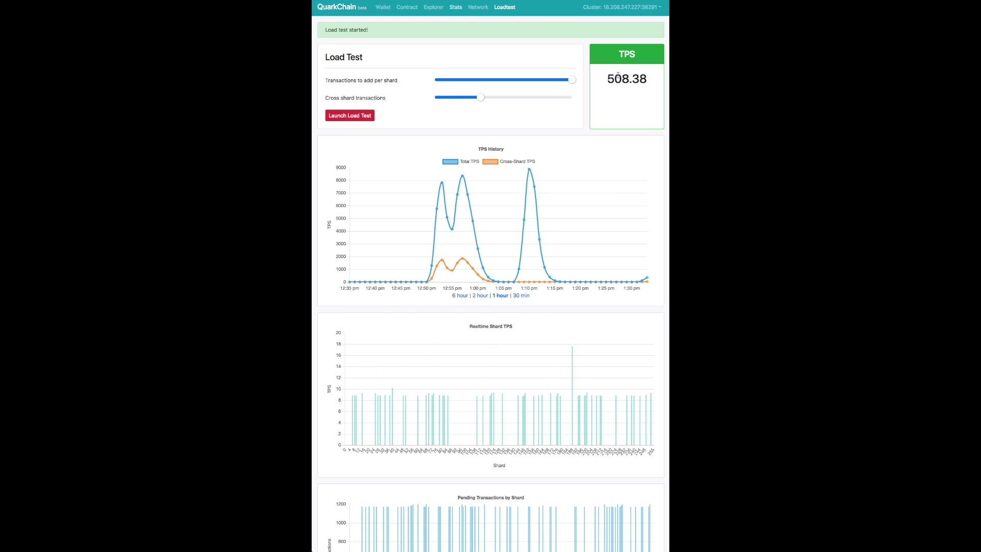
# Return to the Load Test page and note the current TPS reading.
pyautogui.doubleClick(627, 78)
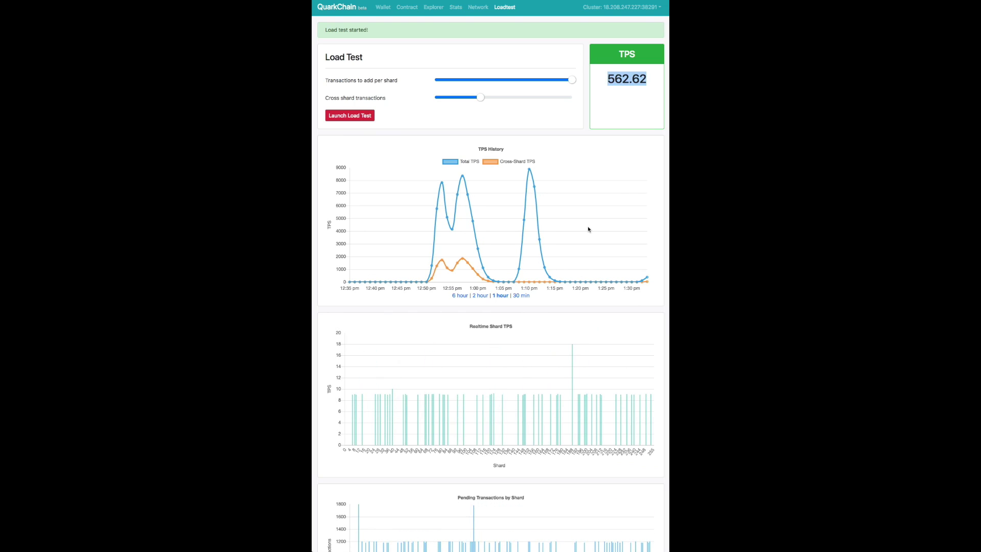
pyautogui.scroll(-1, 603, 91)
pyautogui.click(603, 91)
pyautogui.scroll(-5, 603, 91)
pyautogui.scroll(6, 561, 208)
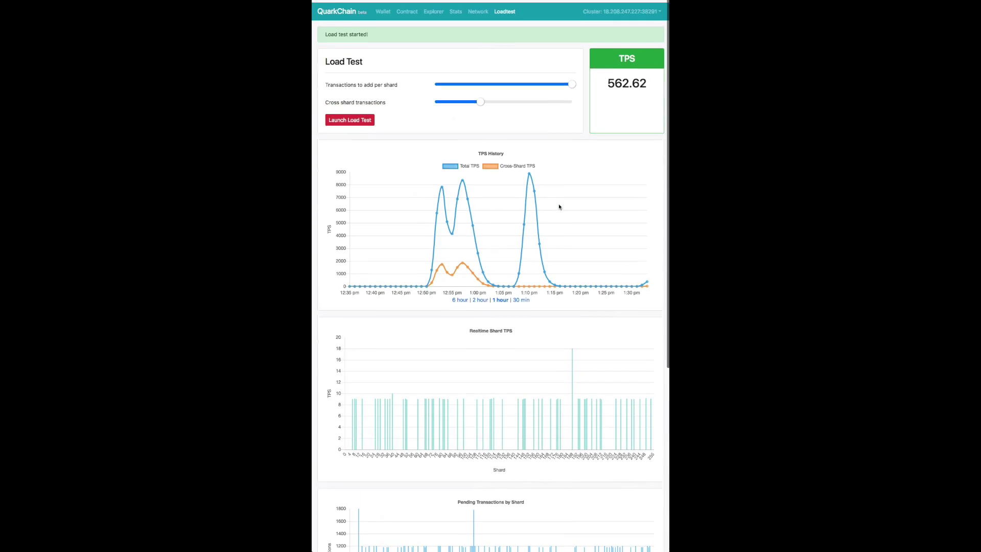
# Connect to cluster 54.200.17.60:38291, then switch to cluster 35.164.27.174:38291.
pyautogui.click(622, 6)
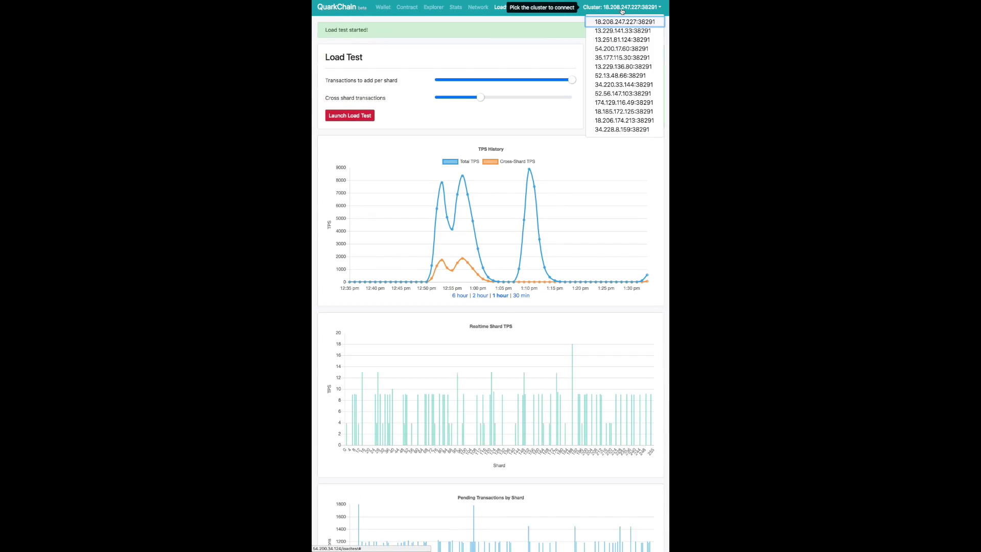
pyautogui.click(619, 46)
pyautogui.doubleClick(637, 100)
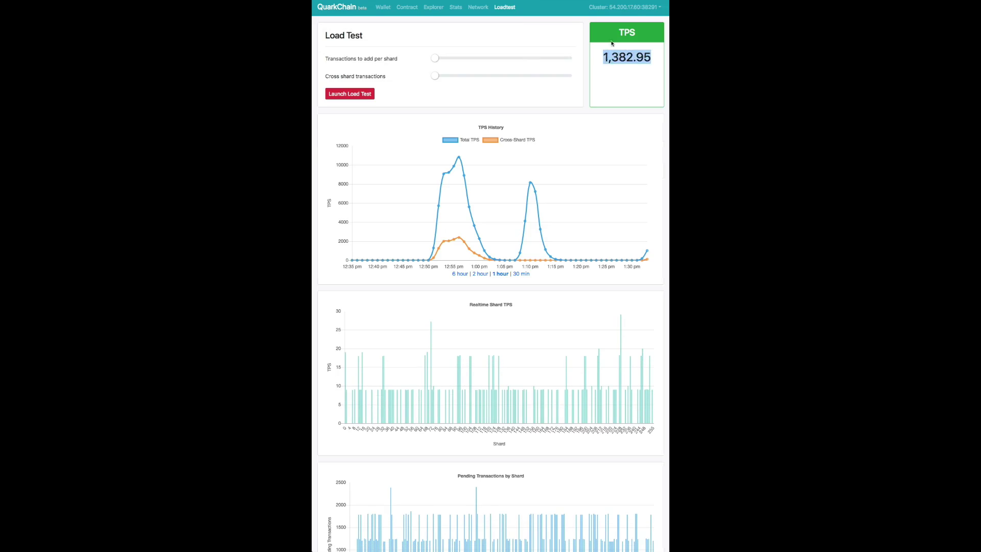
pyautogui.click(634, 7)
pyautogui.click(617, 106)
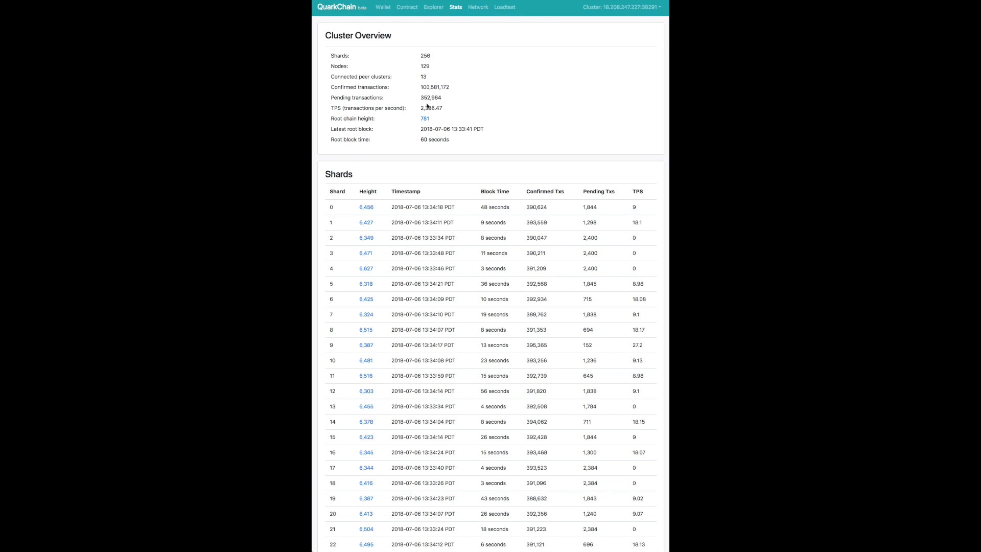
pyautogui.scroll(-2, 409, 205)
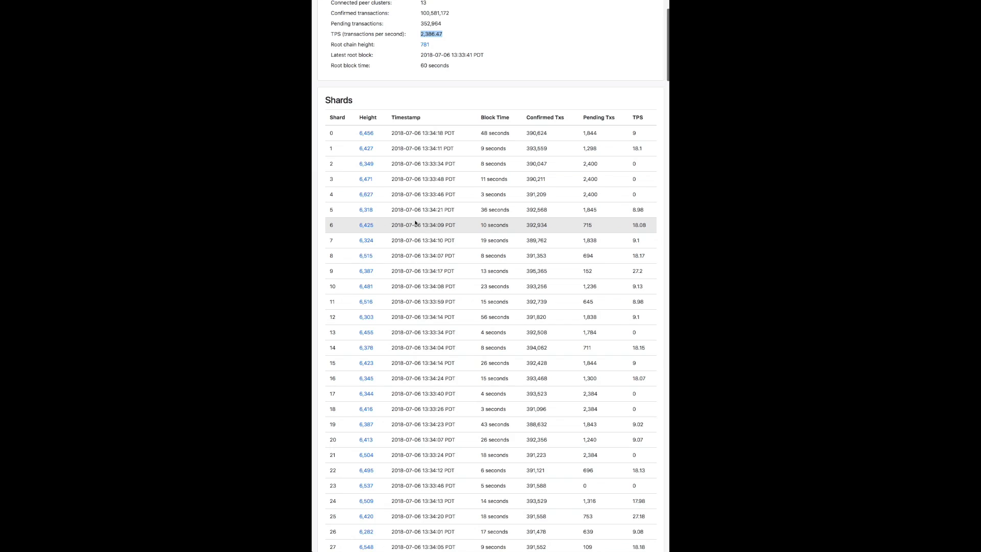
pyautogui.click(369, 225)
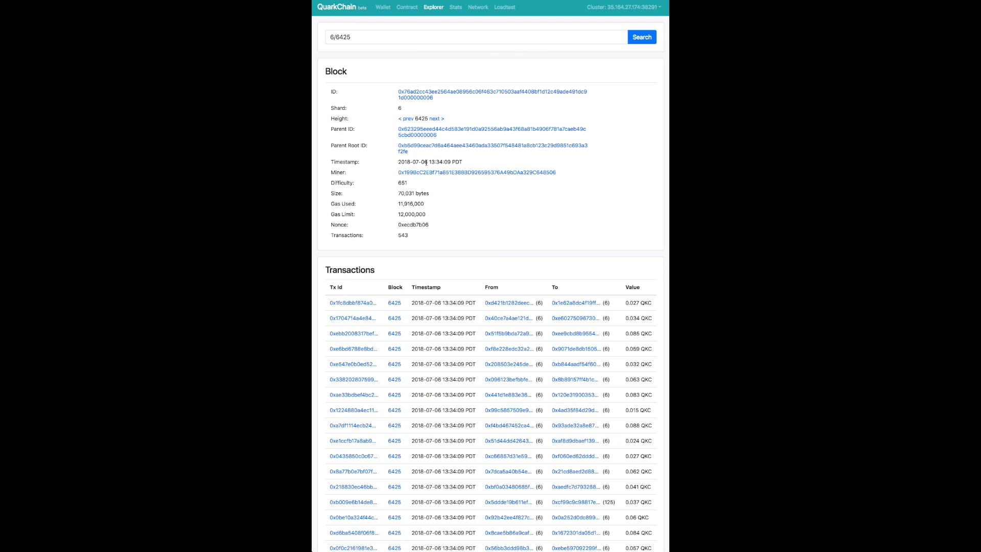
pyautogui.scroll(-8, 426, 163)
pyautogui.scroll(8, 460, 159)
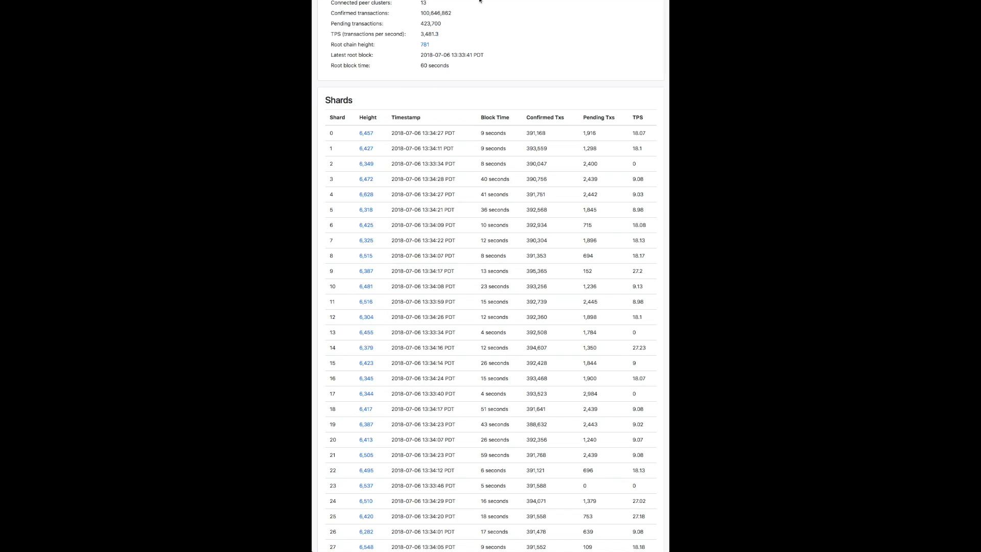
pyautogui.scroll(2, 460, 97)
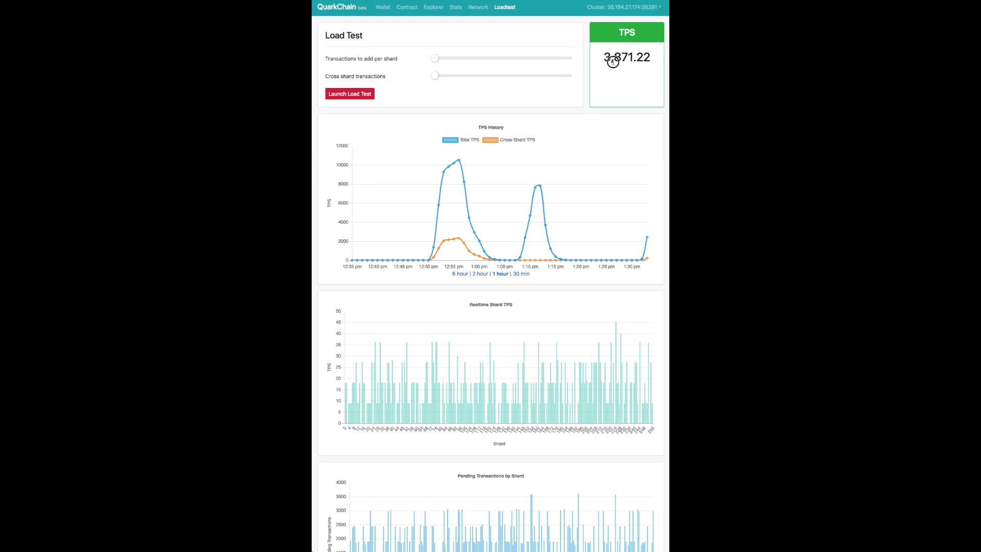
pyautogui.scroll(-1, 576, 287)
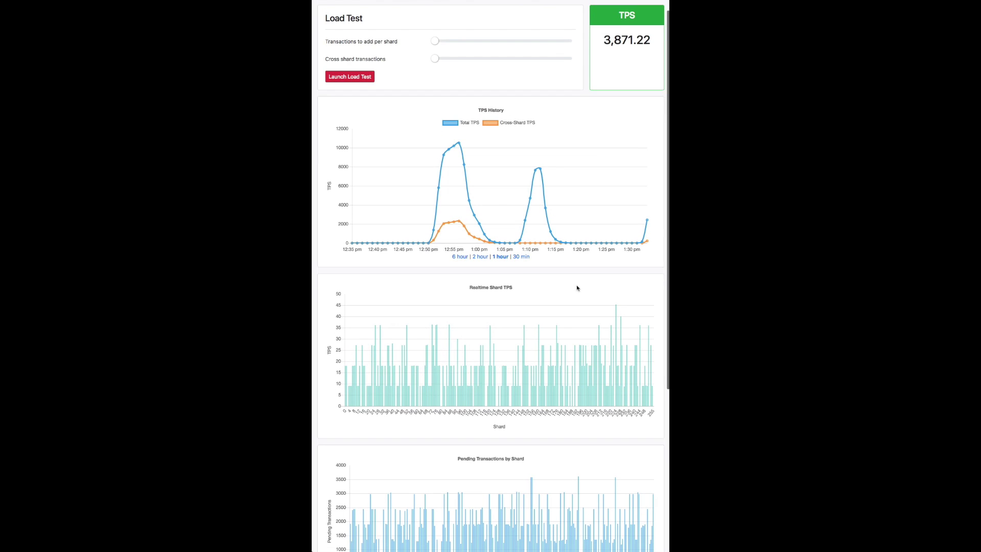
pyautogui.click(521, 256)
pyautogui.scroll(-5, 648, 204)
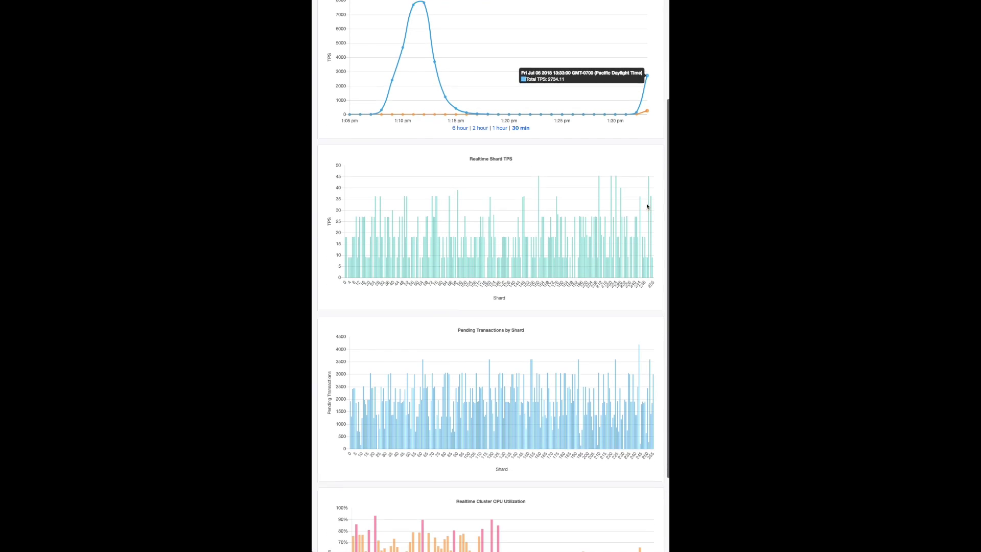
pyautogui.scroll(5, 583, 410)
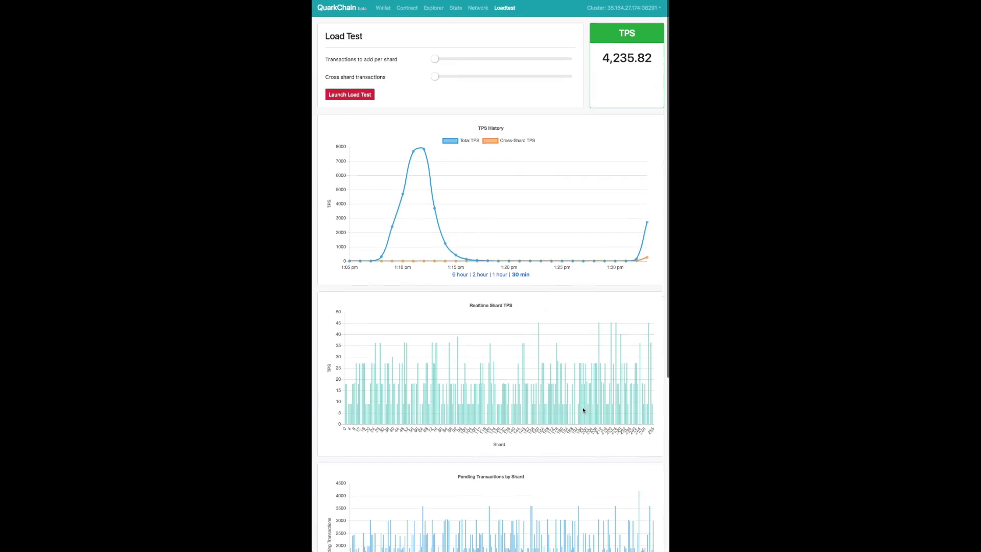
pyautogui.click(480, 7)
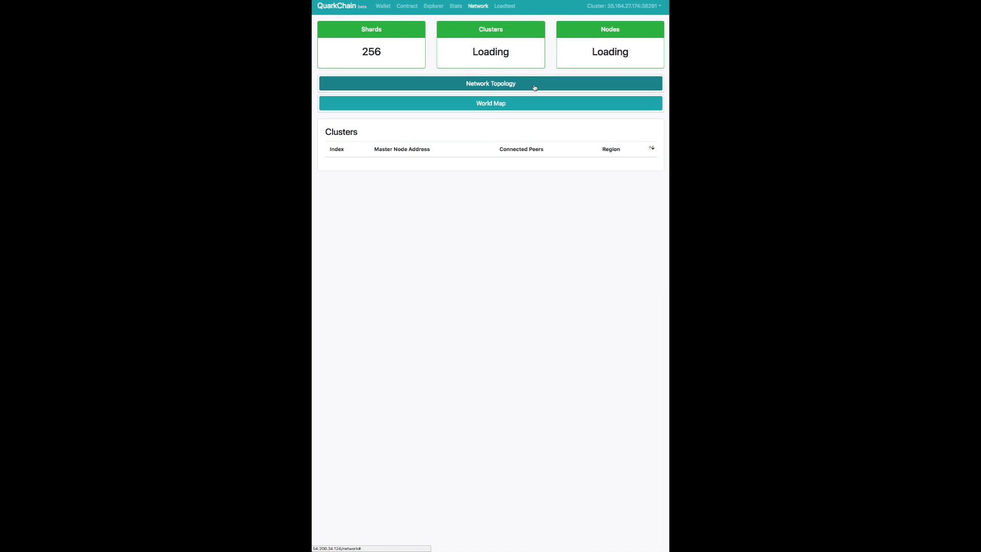
pyautogui.click(512, 7)
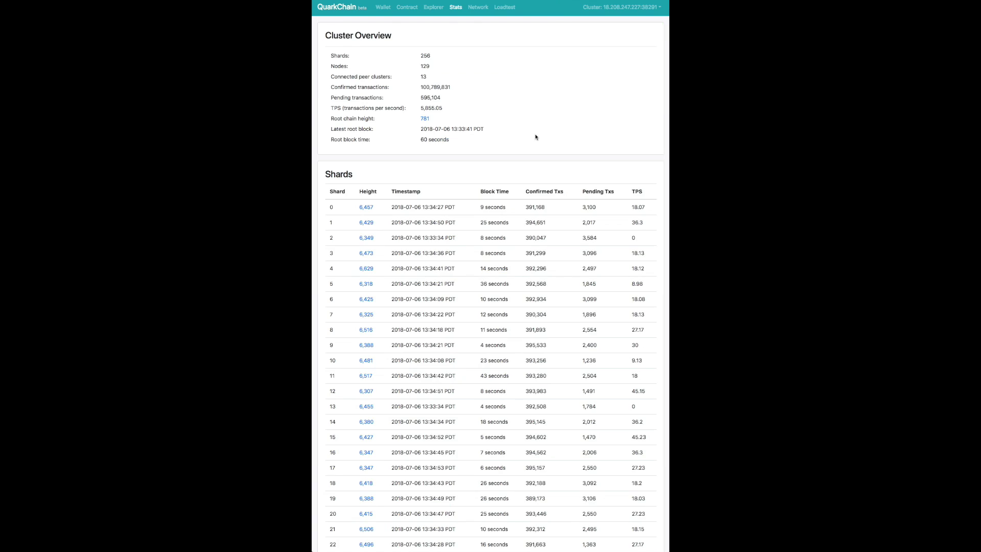
pyautogui.scroll(-2, 535, 136)
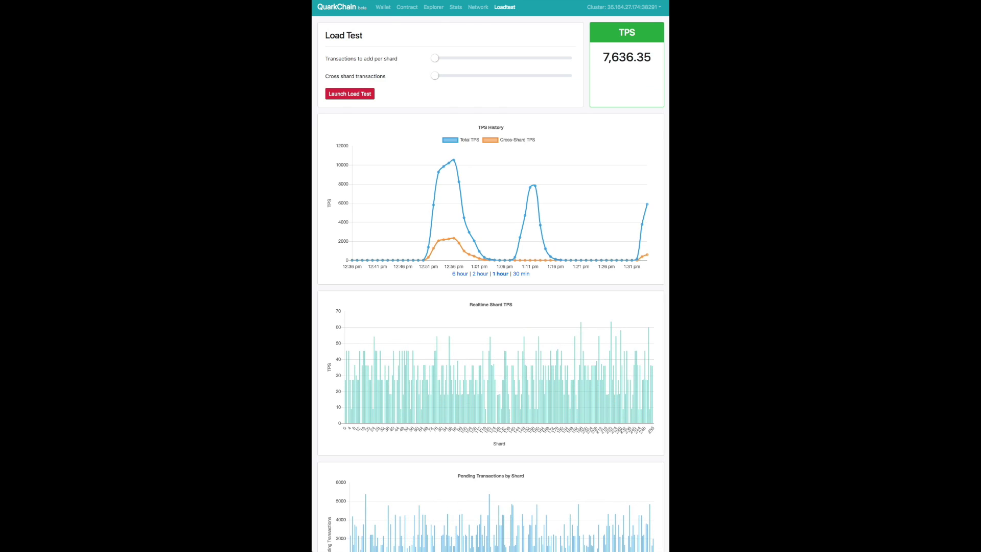
pyautogui.moveTo(647, 205)
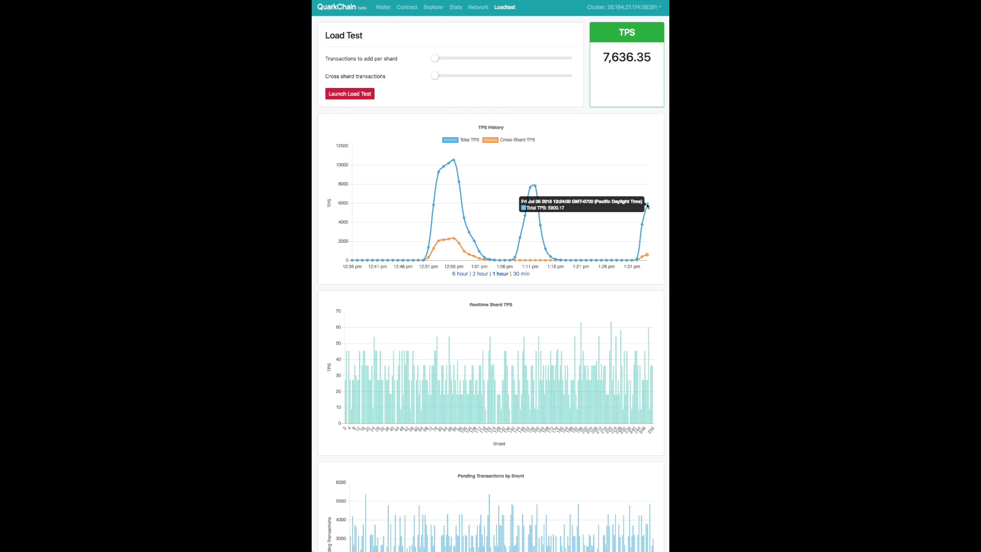
# Connect the Load Test dashboard to cluster 35.157.187.192:38291.
pyautogui.scroll(-3, 645, 153)
pyautogui.scroll(3, 646, 99)
pyautogui.click(624, 7)
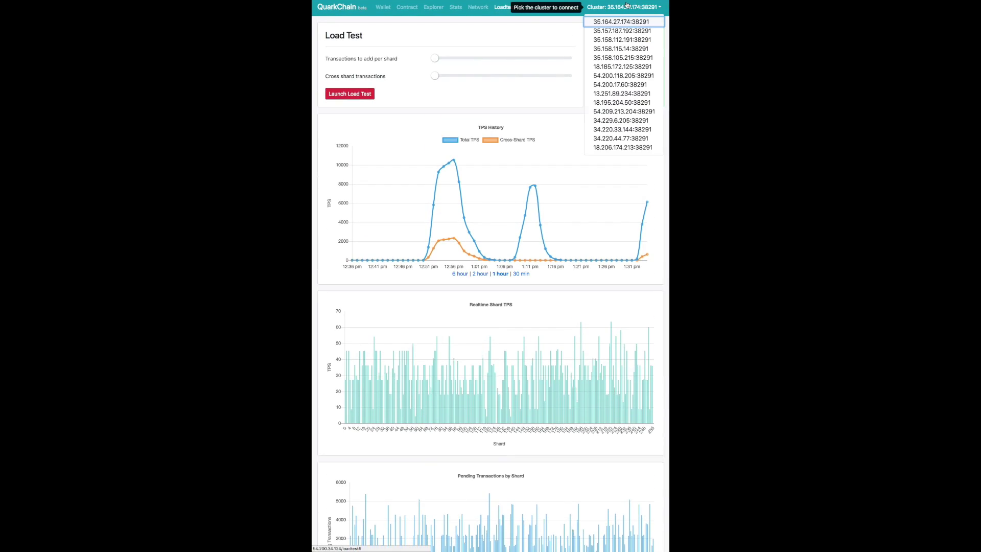
pyautogui.click(620, 31)
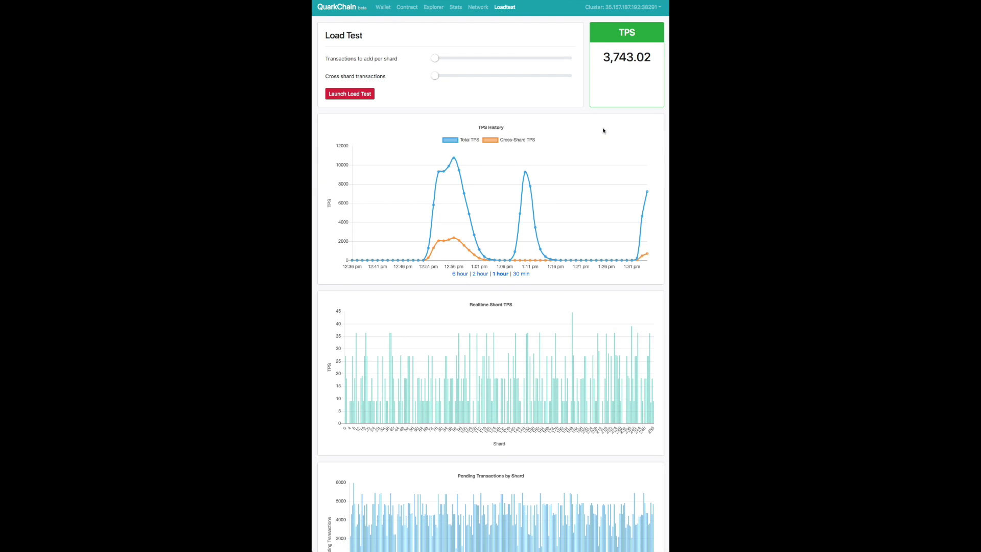
pyautogui.scroll(-3, 603, 131)
pyautogui.scroll(-2, 603, 131)
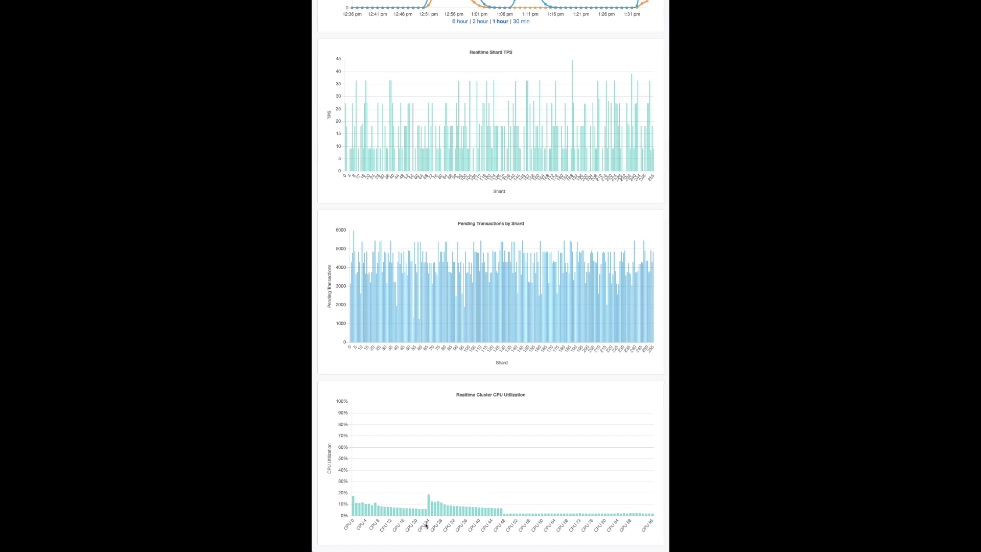
pyautogui.scroll(5, 640, 495)
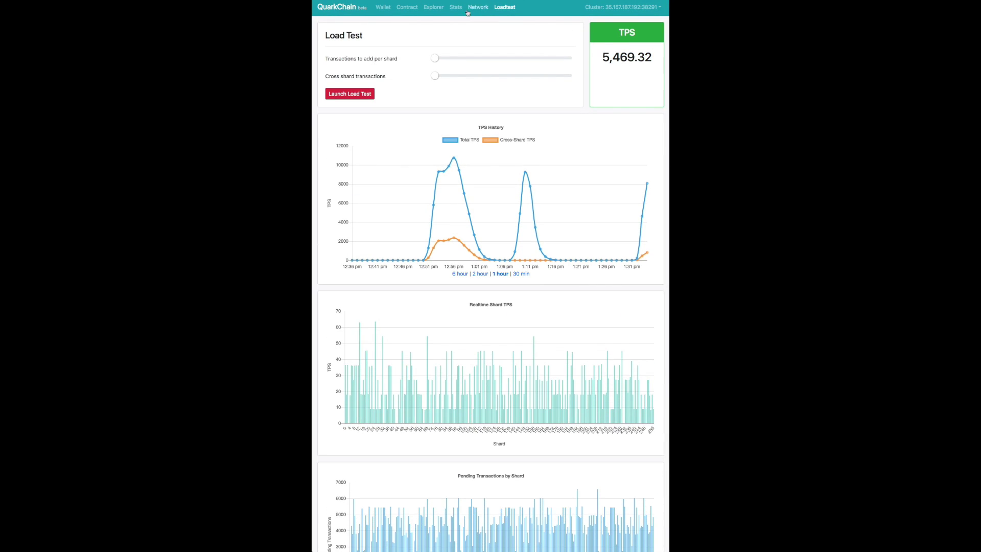
# Check the overall TPS figure on the cluster Stats page.
pyautogui.click(455, 6)
pyautogui.scroll(-5, 437, 223)
pyautogui.scroll(3, 437, 223)
pyautogui.doubleClick(448, 109)
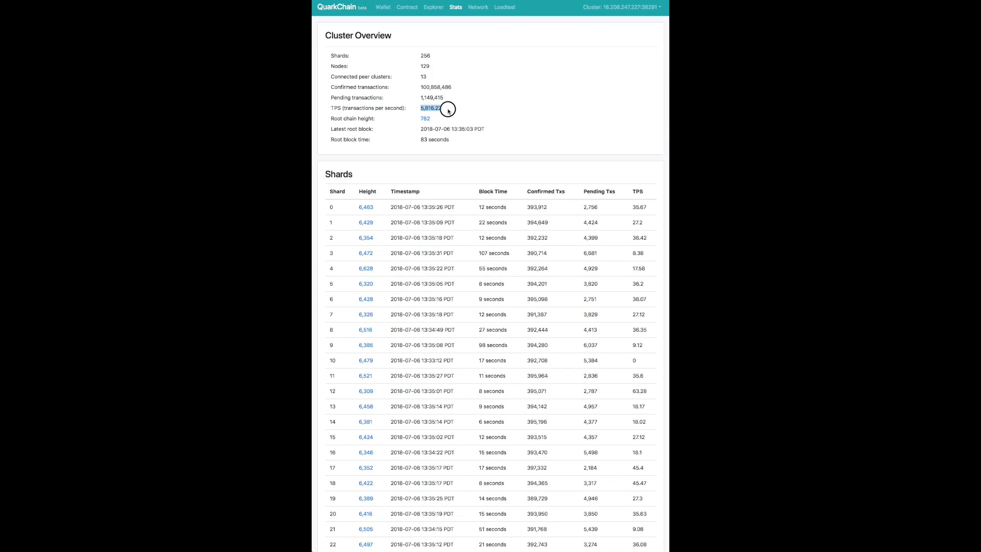
# Review the Load Test charts and limit the TPS history to the last 30 minutes.
pyautogui.scroll(-10, 491, 276)
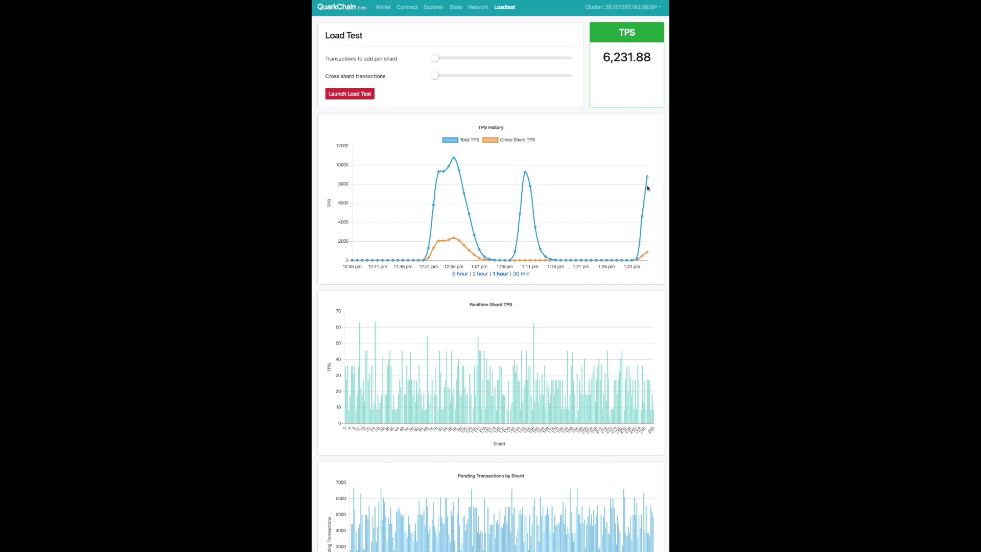
pyautogui.scroll(-5, 610, 167)
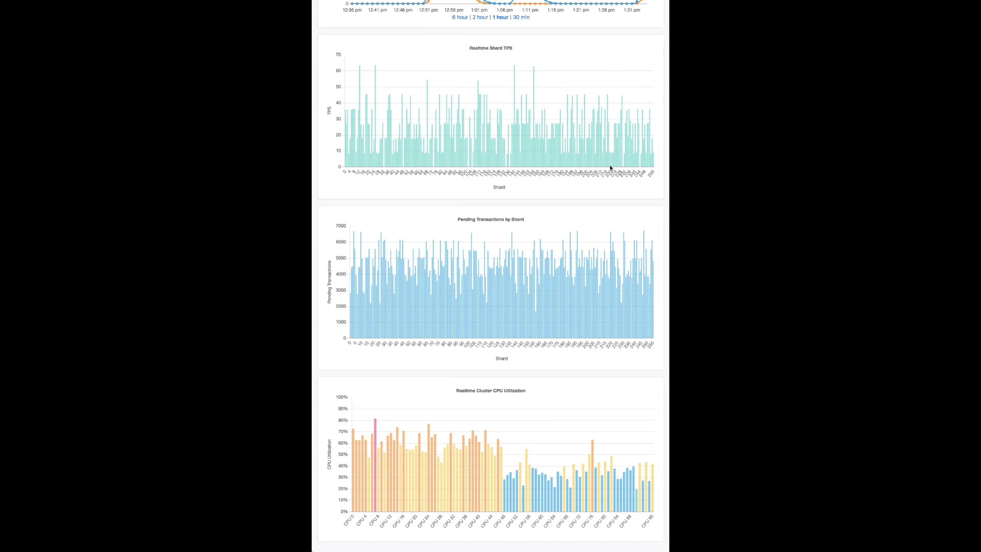
pyautogui.scroll(4, 610, 167)
pyautogui.scroll(1, 610, 168)
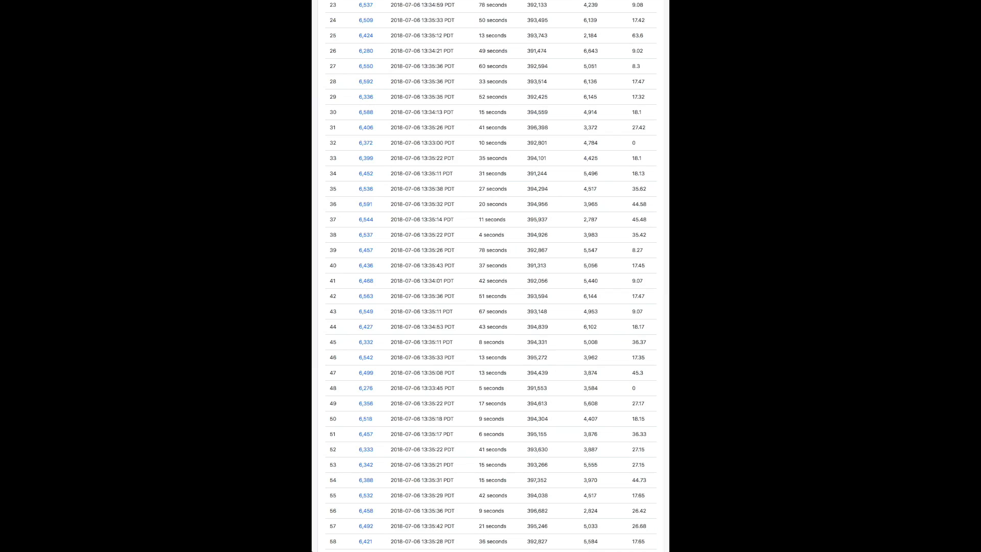
pyautogui.scroll(10, 547, 142)
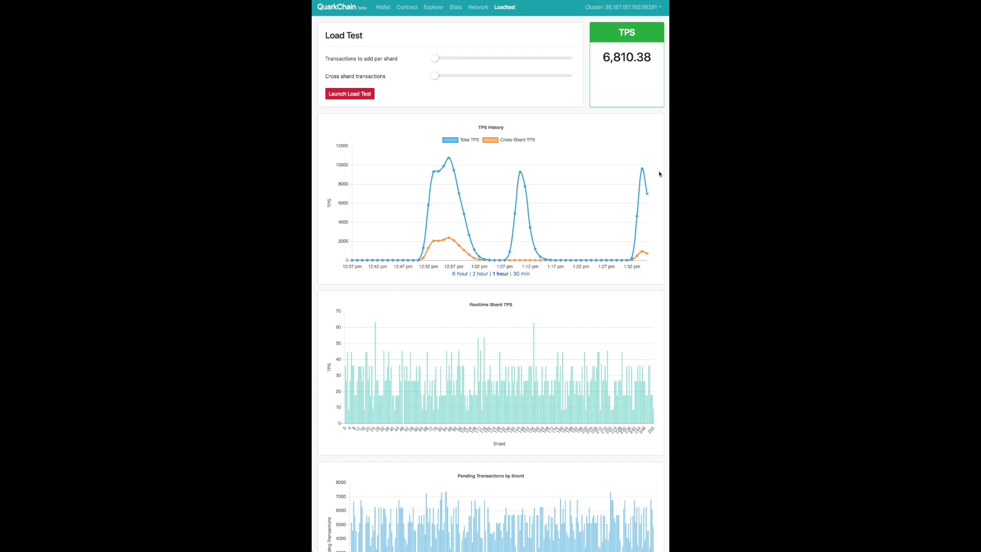
pyautogui.moveTo(642, 171)
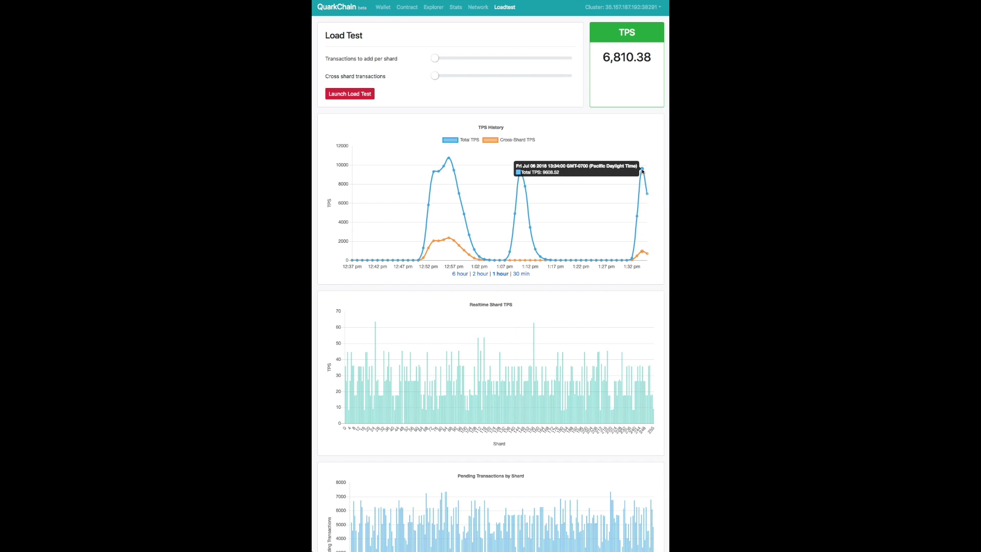
pyautogui.scroll(-2, 644, 207)
pyautogui.scroll(2, 646, 208)
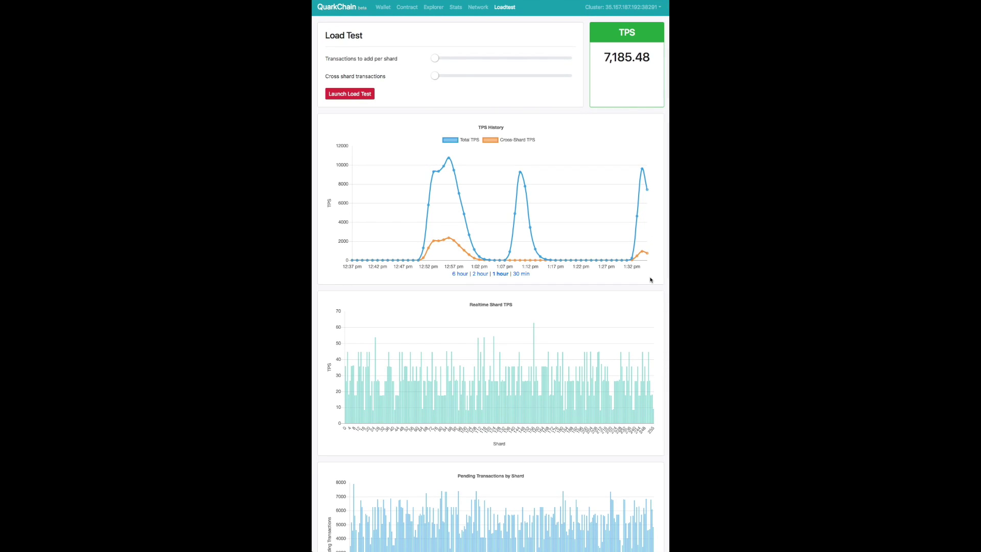
pyautogui.scroll(-5, 617, 364)
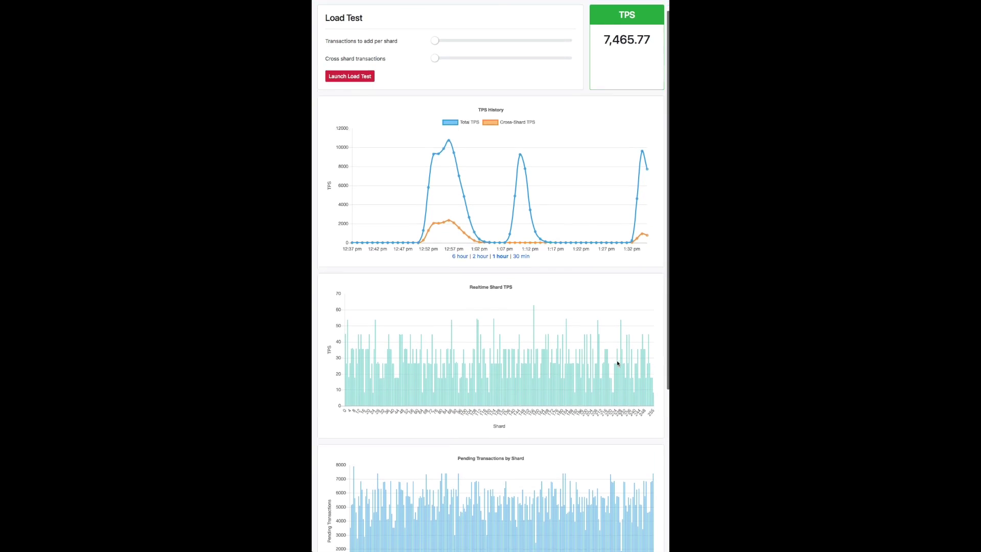
pyautogui.scroll(5, 617, 363)
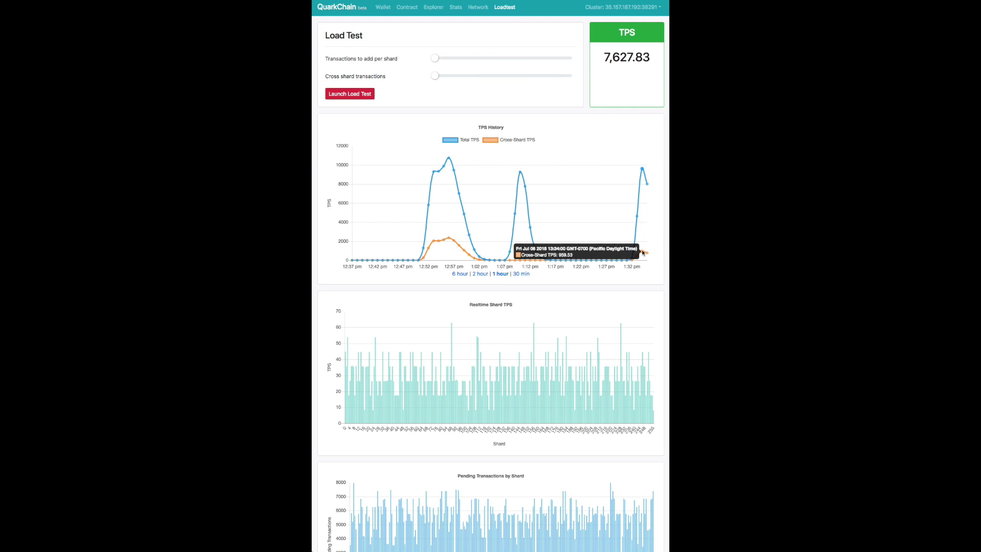
pyautogui.click(522, 275)
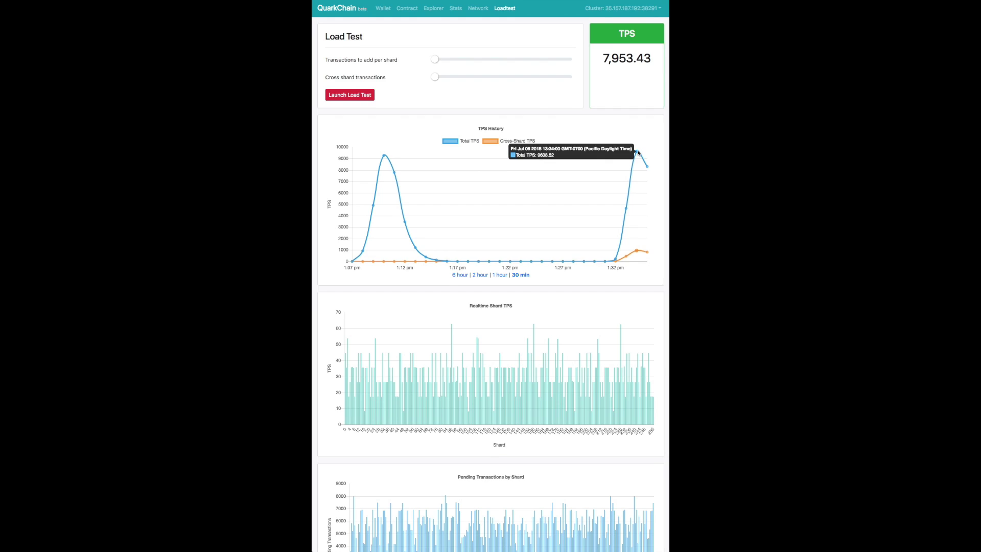
# Watch the Load Test charts and select the live TPS figure as it climbs.
pyautogui.moveTo(639, 253)
pyautogui.scroll(-5, 638, 251)
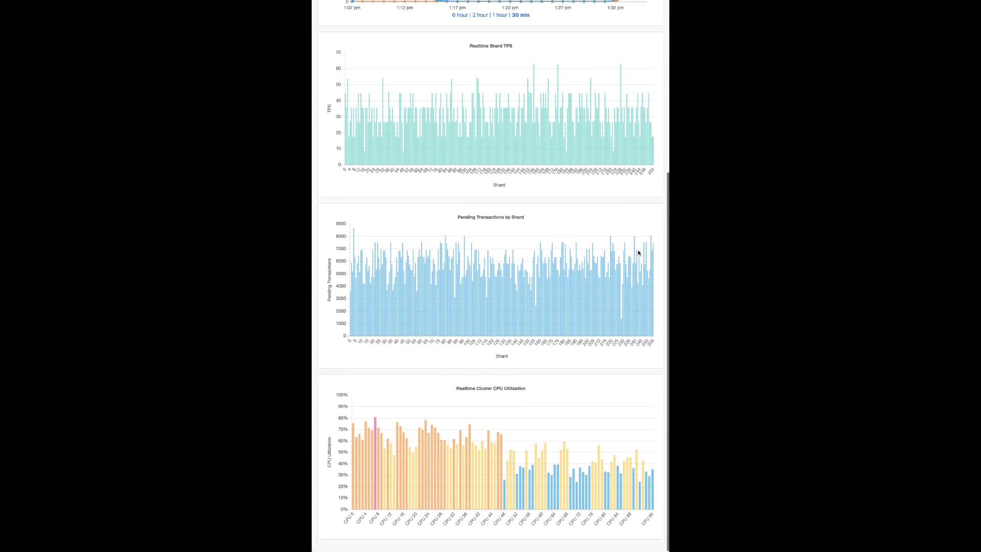
pyautogui.scroll(5, 638, 252)
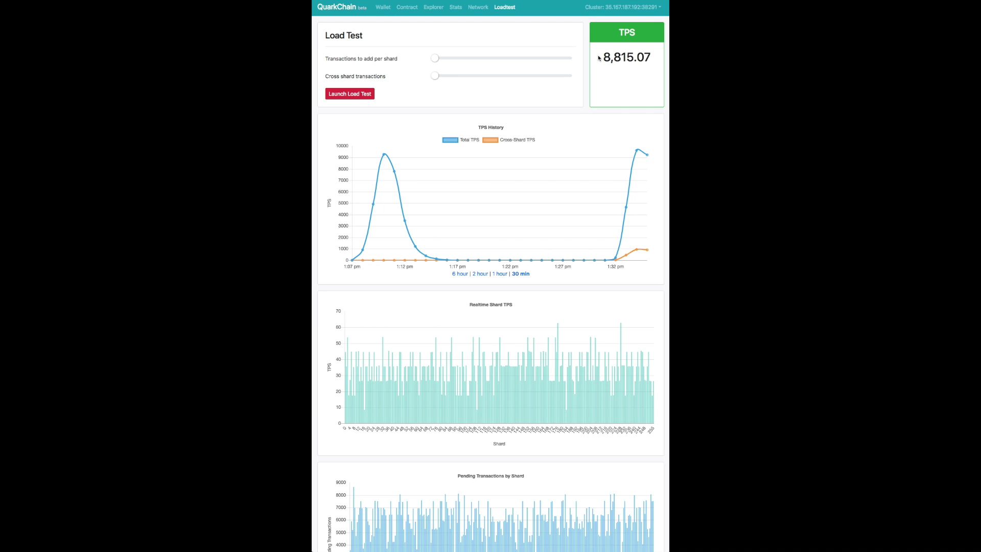
pyautogui.scroll(-2, 581, 125)
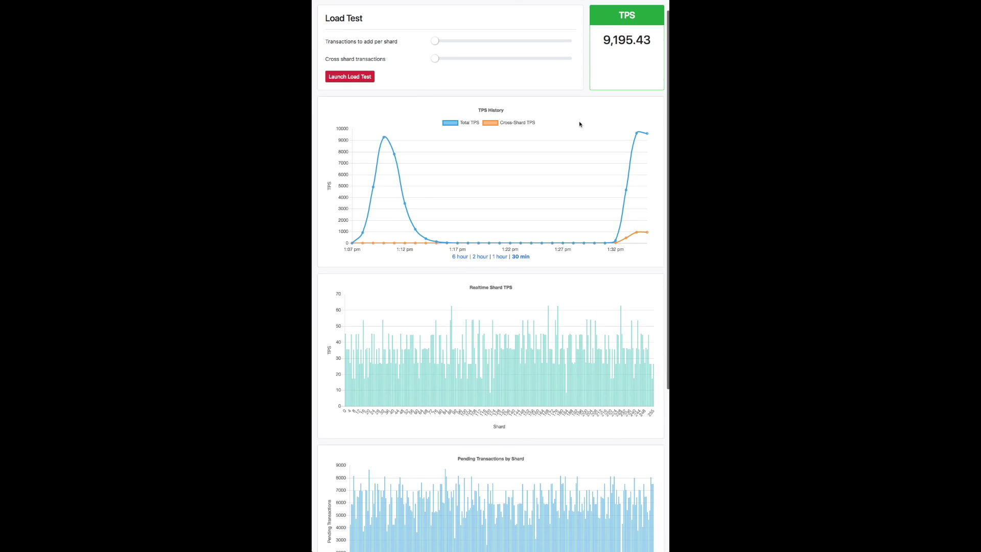
pyautogui.scroll(2, 580, 125)
pyautogui.doubleClick(613, 57)
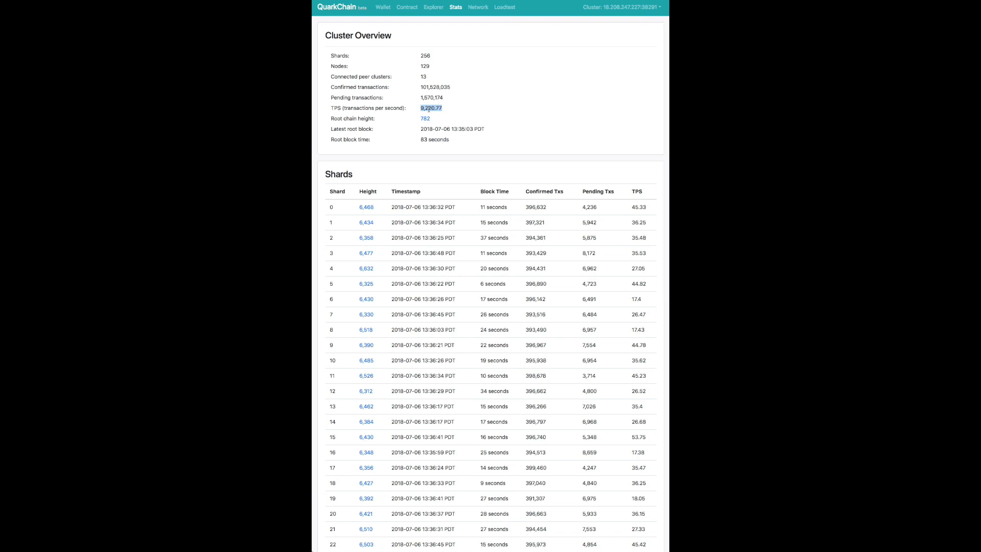
pyautogui.scroll(-5, 432, 108)
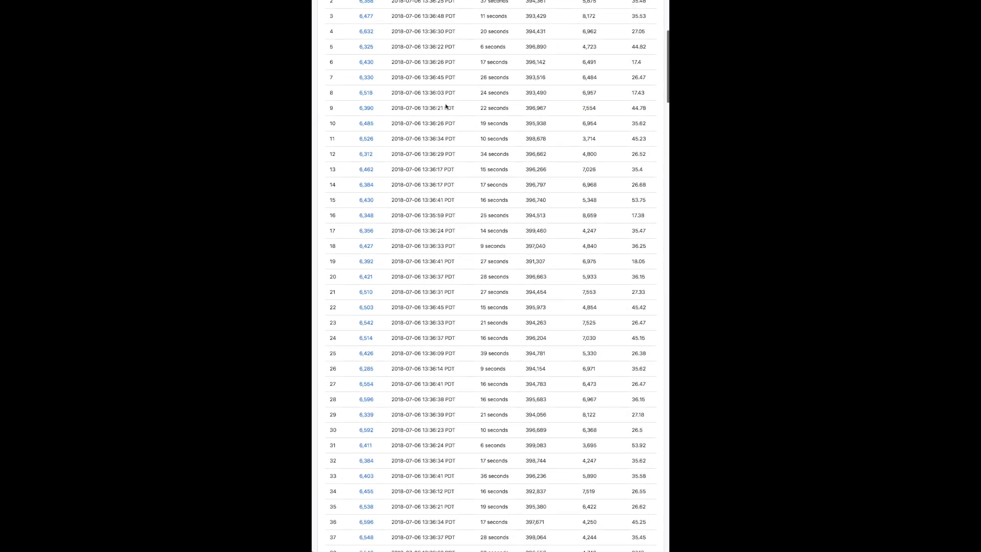
pyautogui.scroll(5, 432, 107)
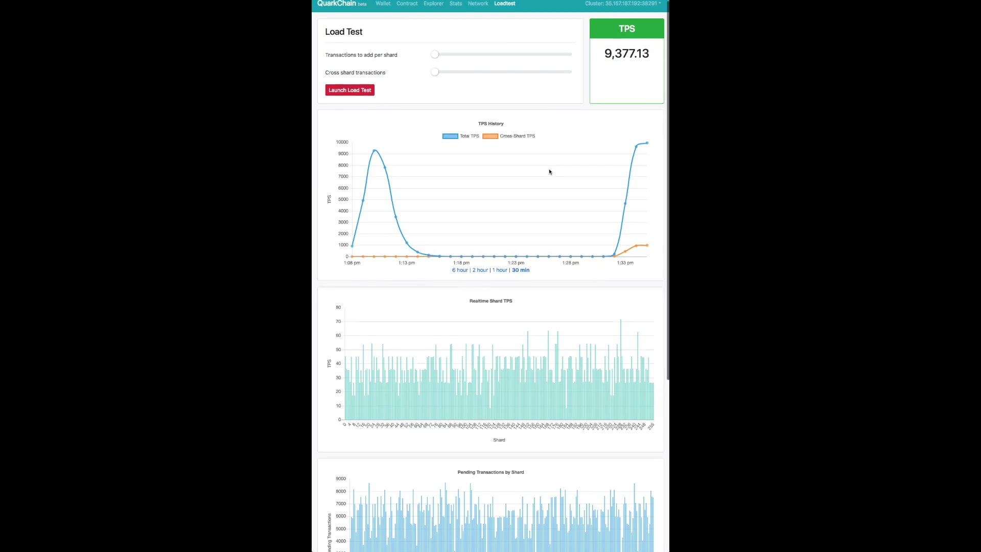
pyautogui.scroll(-5, 549, 171)
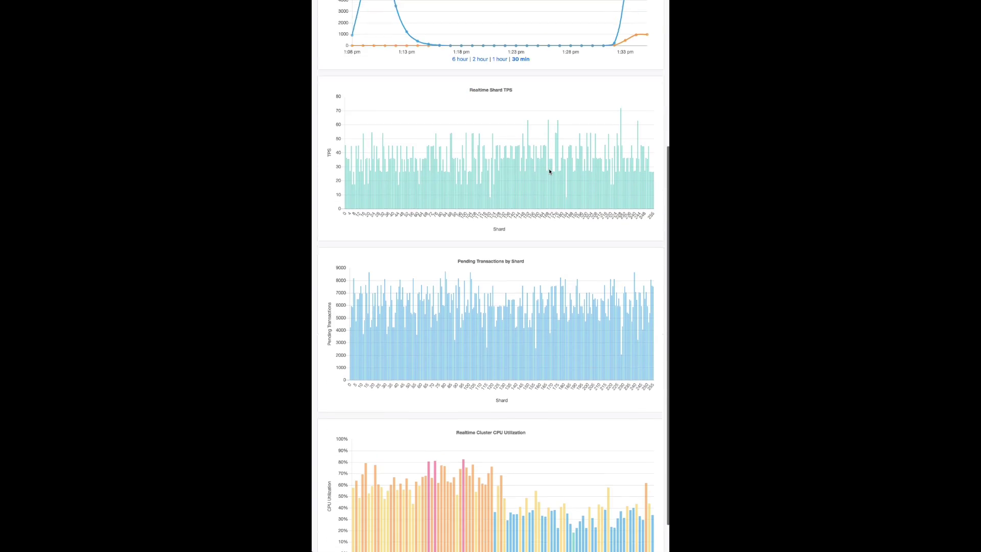
pyautogui.scroll(5, 550, 169)
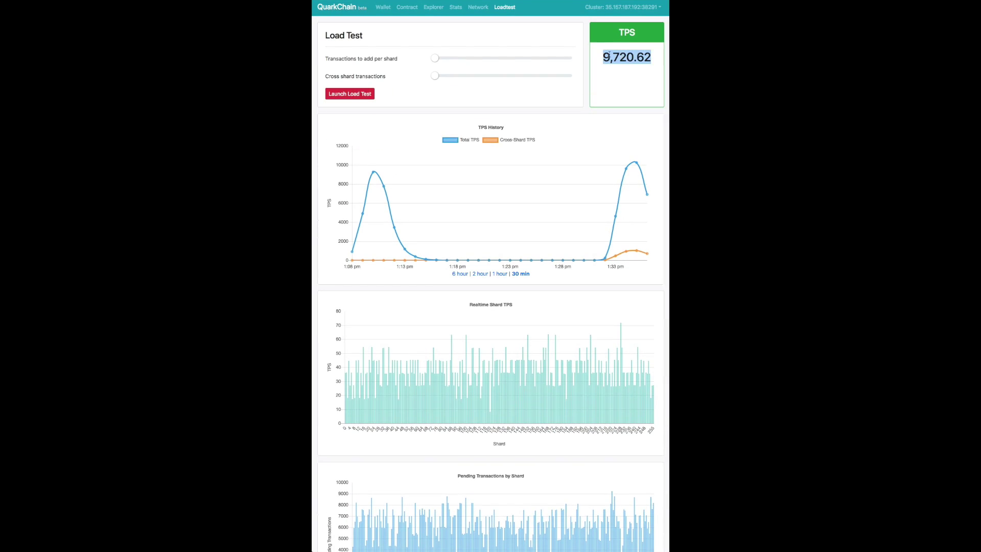
pyautogui.moveTo(638, 252)
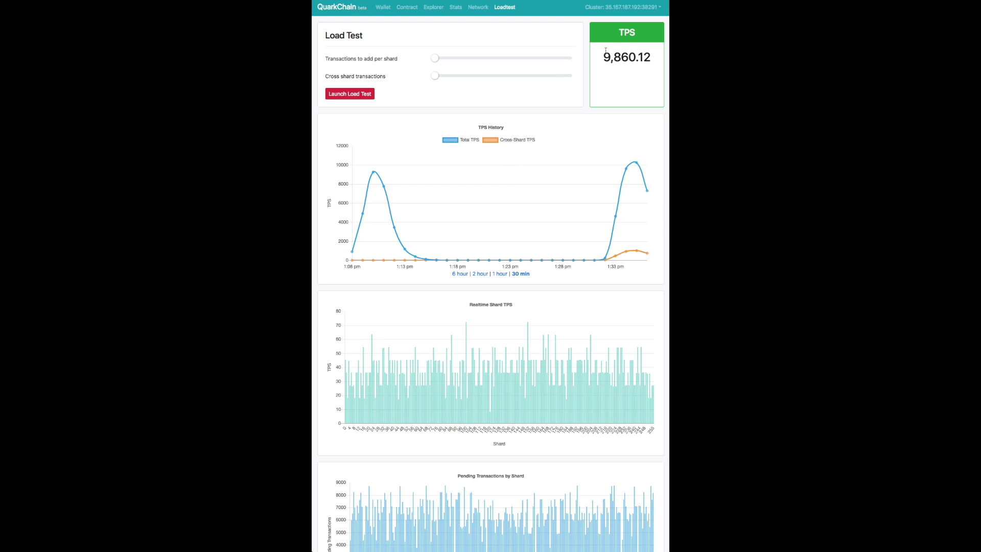
pyautogui.moveTo(606, 51); pyautogui.dragTo(651, 60)
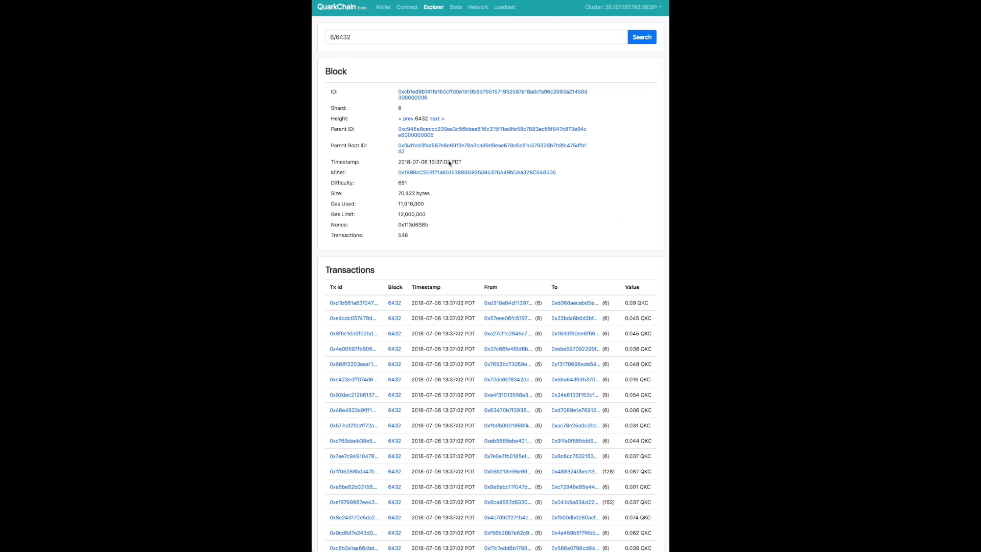
# Keep watching until live TPS reaches 13,214.08 and select that reading.
pyautogui.scroll(-5, 351, 284)
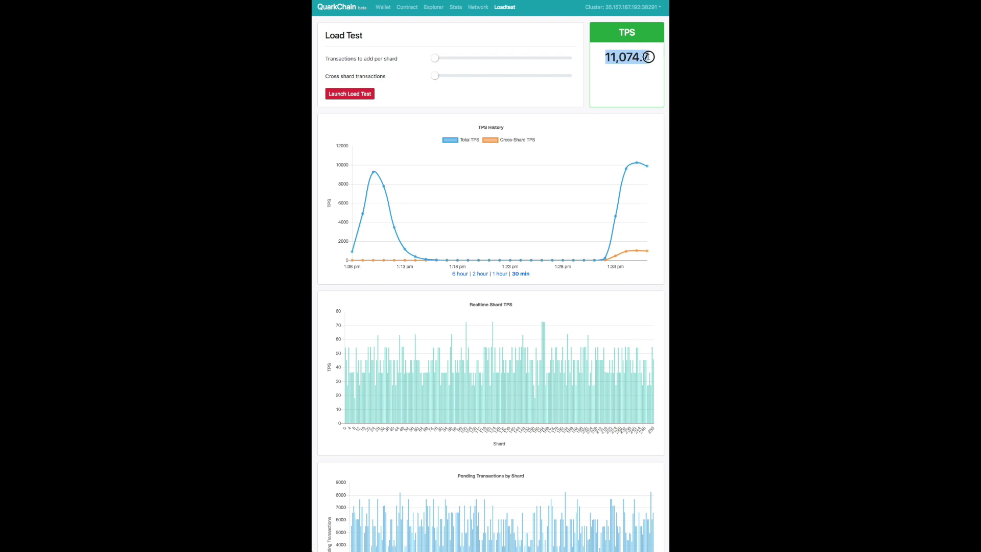
pyautogui.scroll(-5, 472, 503)
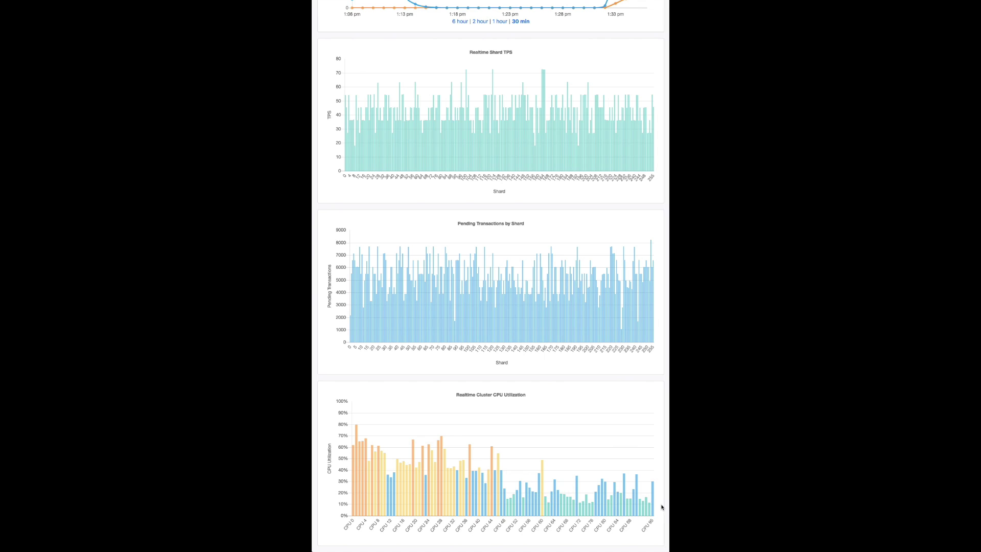
pyautogui.scroll(4, 662, 507)
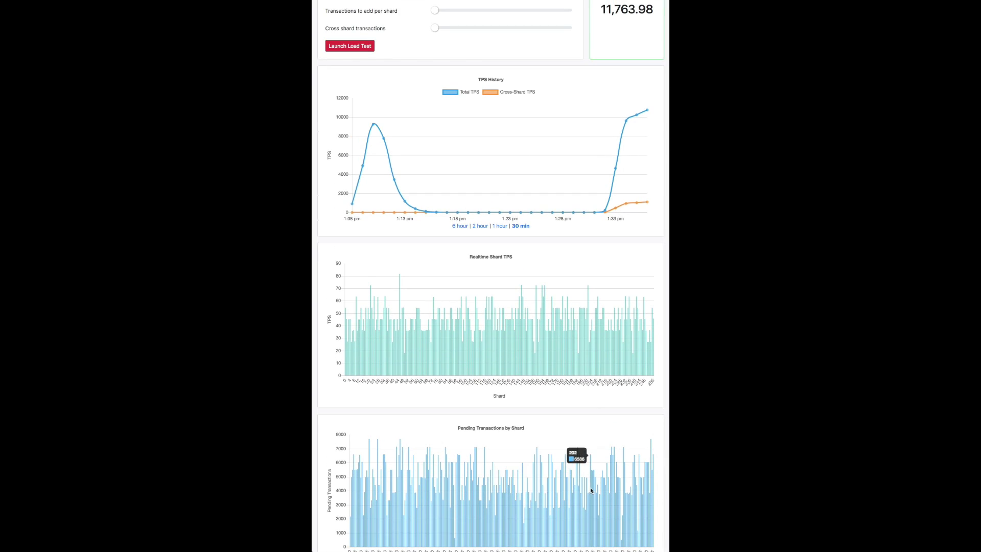
pyautogui.scroll(-1, 591, 491)
pyautogui.scroll(2, 591, 492)
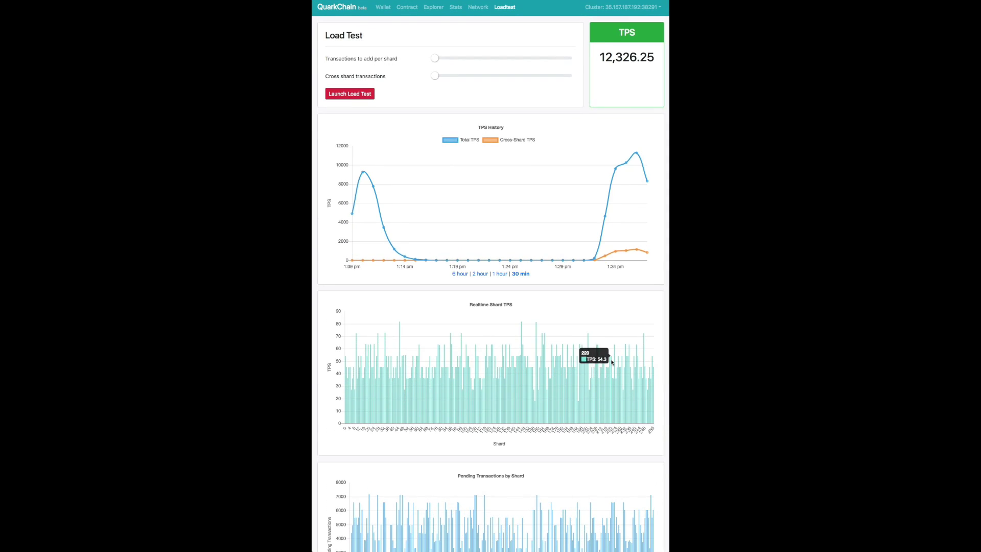
pyautogui.doubleClick(629, 58)
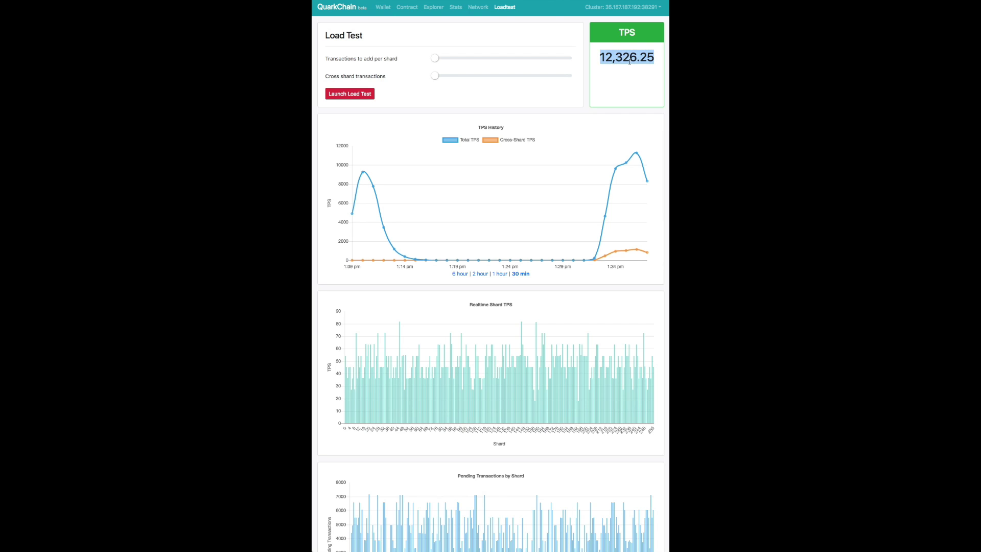
pyautogui.scroll(-5, 626, 80)
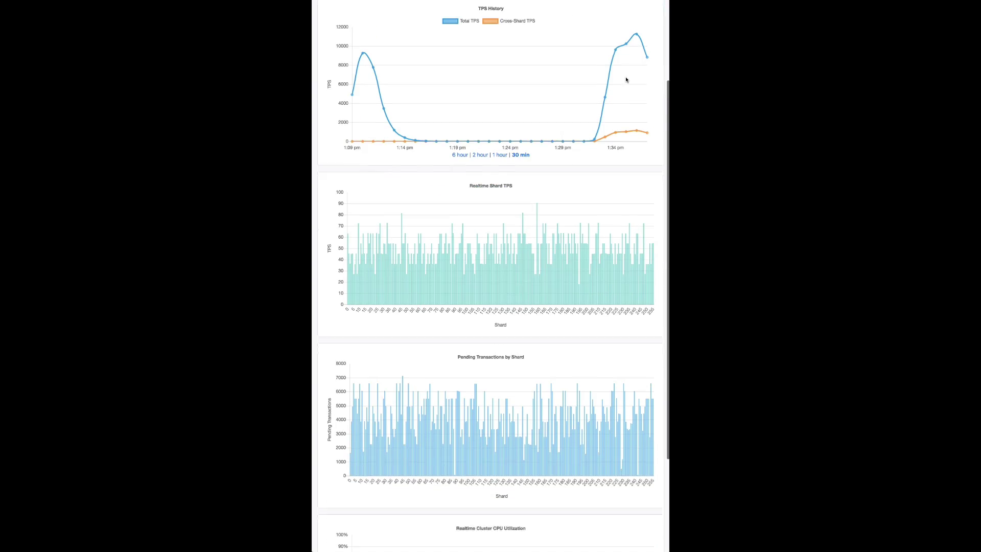
pyautogui.scroll(5, 626, 80)
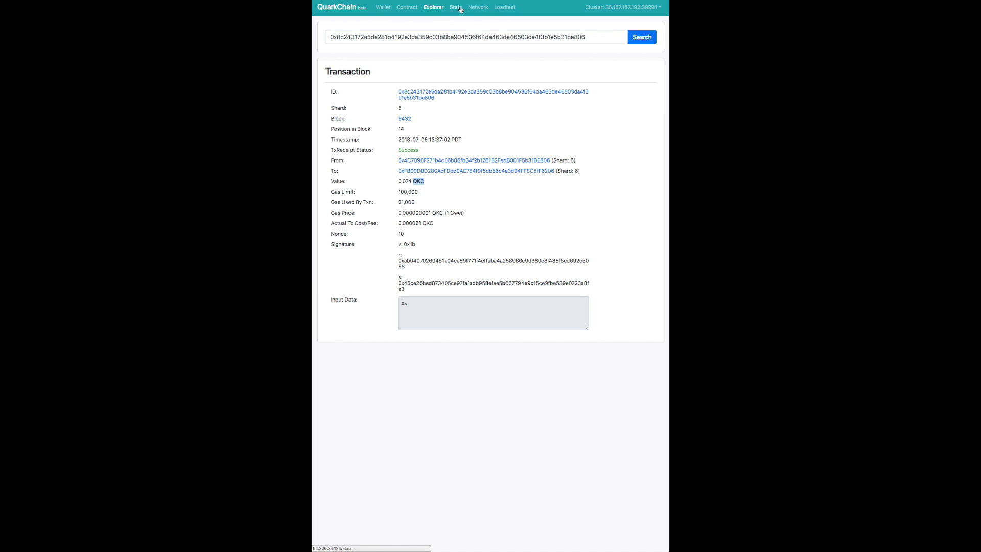
# Open the Stats page and scroll through the Cluster Overview figures and the Shards table.
pyautogui.click(461, 9)
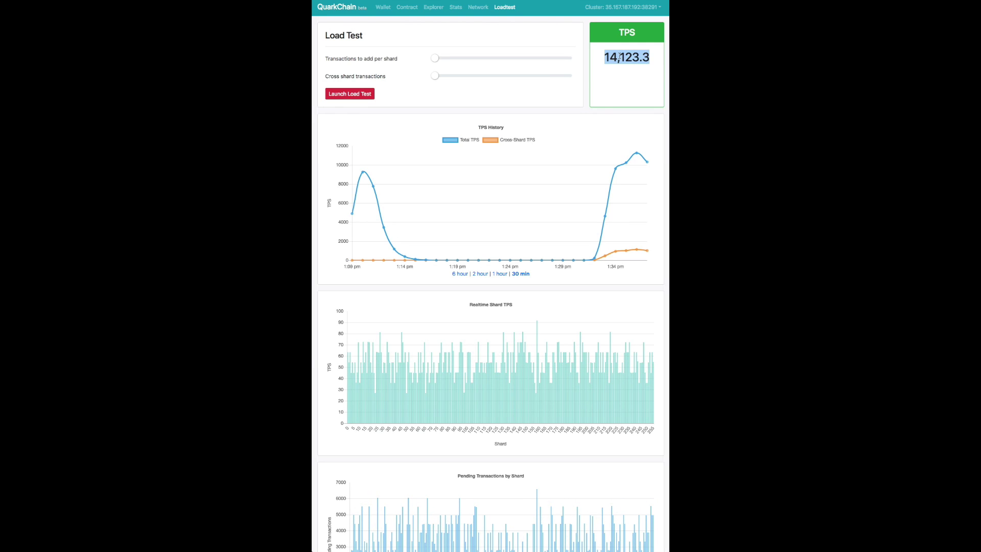
pyautogui.scroll(-5, 600, 112)
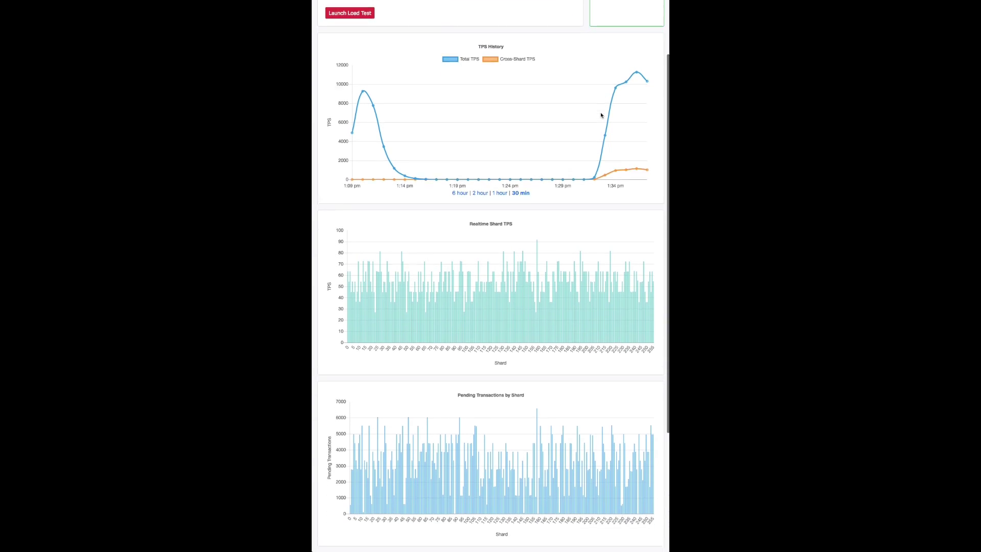
pyautogui.scroll(5, 600, 112)
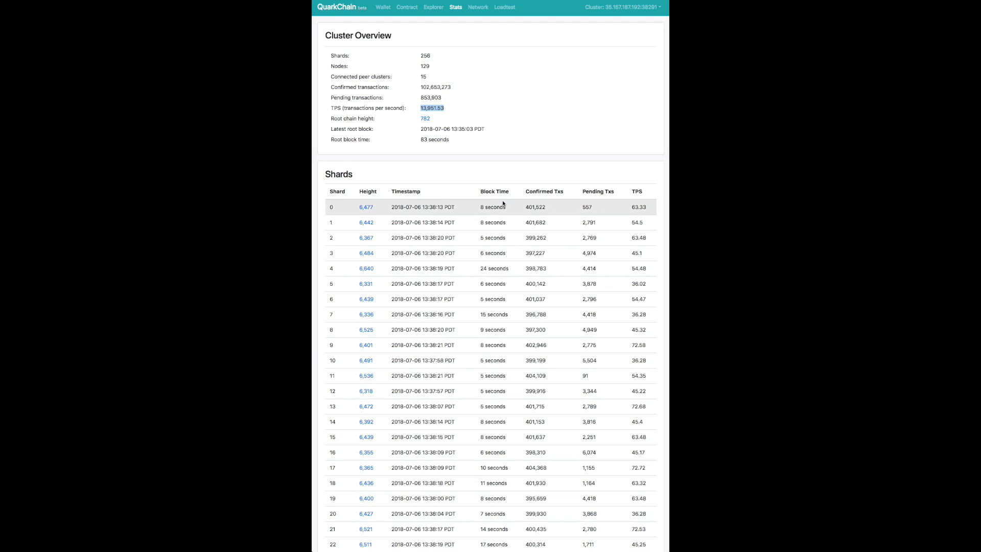
pyautogui.scroll(-5, 501, 203)
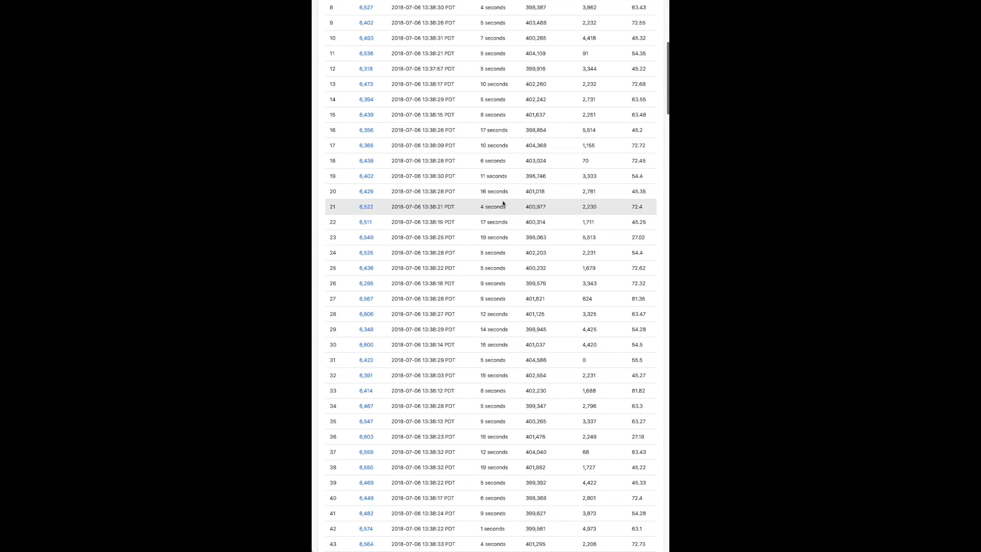
pyautogui.scroll(5, 501, 204)
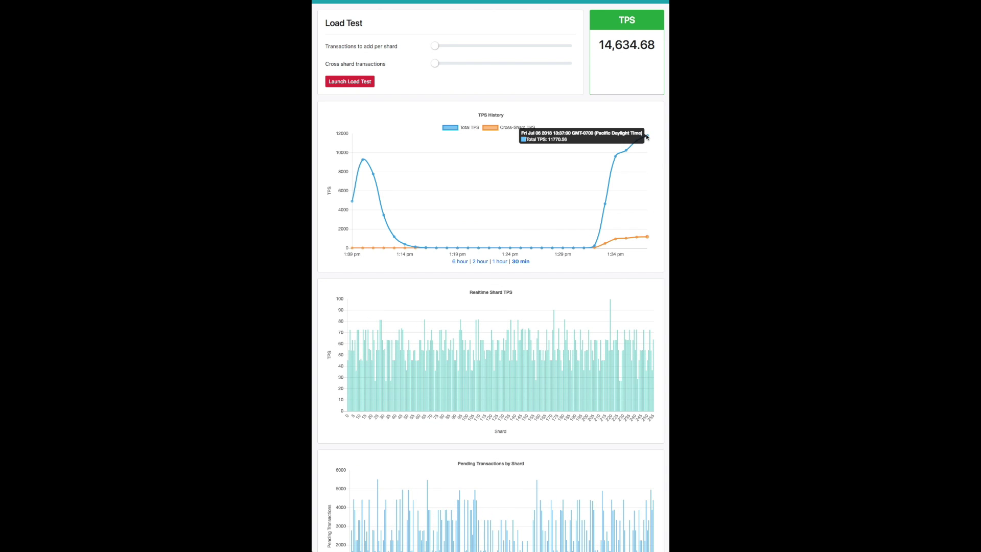
pyautogui.scroll(-5, 578, 171)
pyautogui.scroll(5, 656, 482)
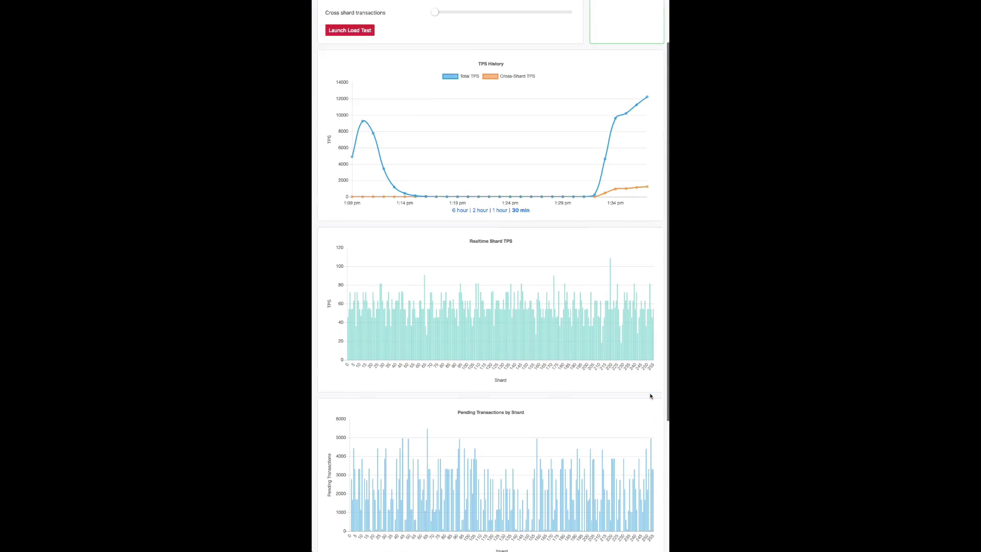
pyautogui.scroll(-2, 507, 446)
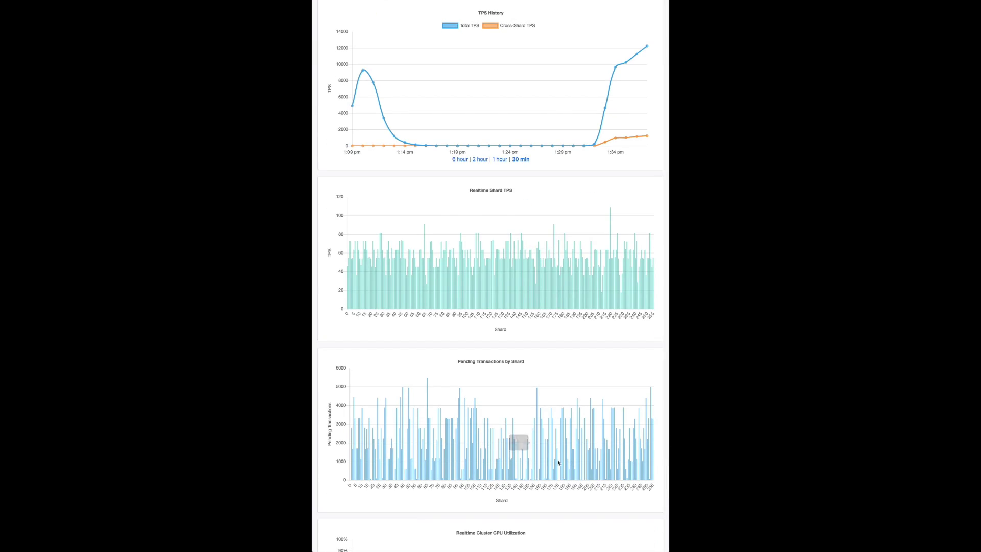
pyautogui.scroll(2, 658, 464)
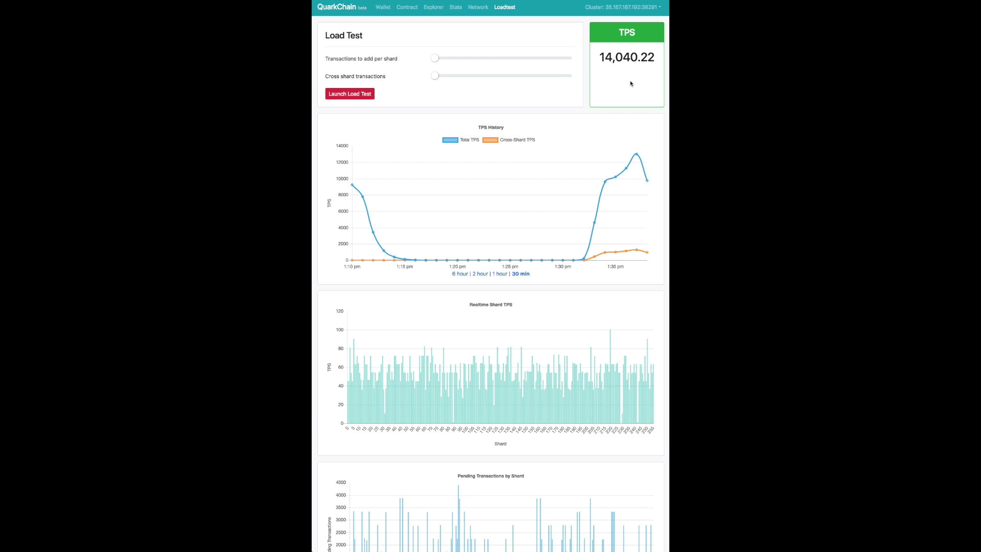
# Scroll the Loadtest page through the Pending Transactions and CPU charts as TPS falls toward 4,580.
pyautogui.scroll(-1, 631, 83)
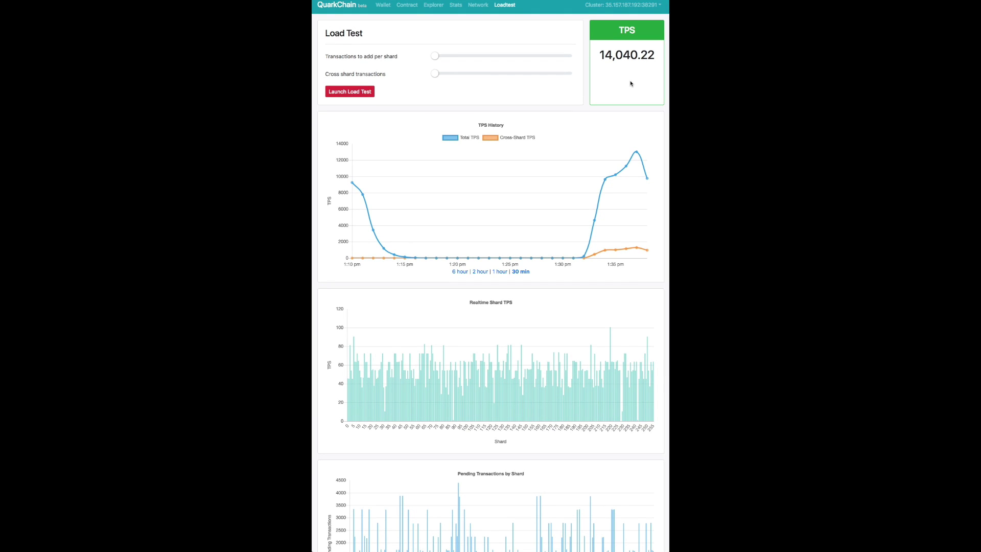
pyautogui.scroll(-5, 632, 83)
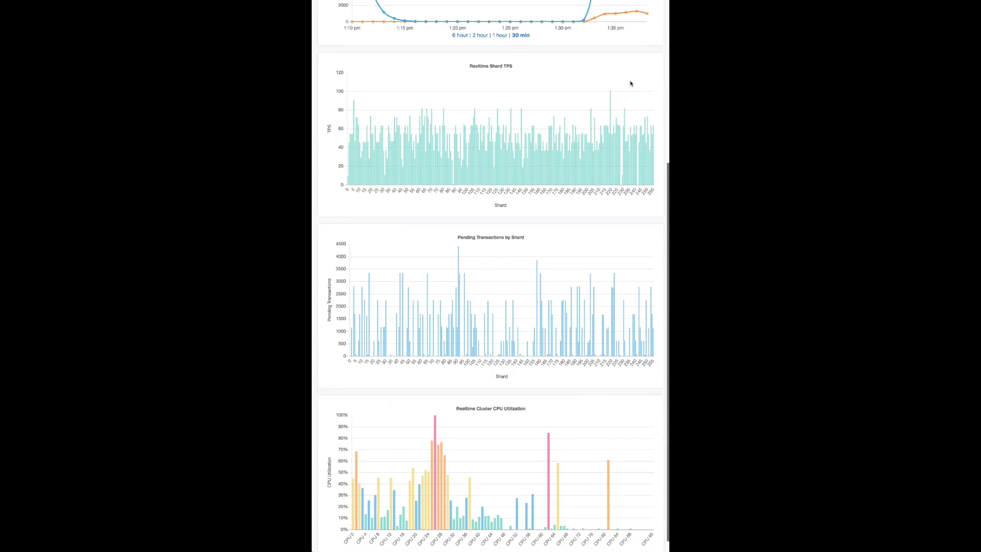
pyautogui.scroll(-1, 631, 84)
pyautogui.scroll(10, 661, 325)
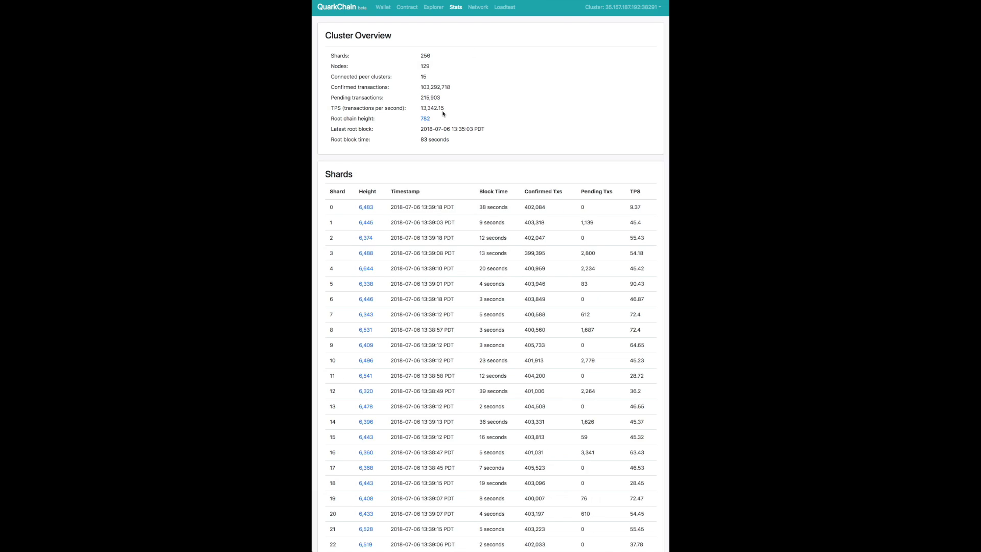
pyautogui.scroll(-17, 444, 114)
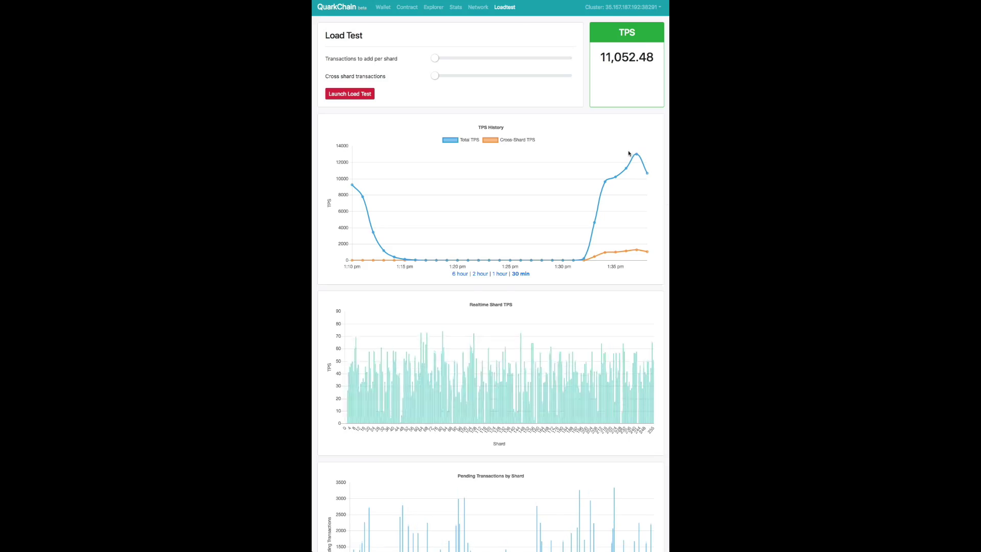
pyautogui.scroll(-3, 611, 220)
pyautogui.scroll(-5, 613, 222)
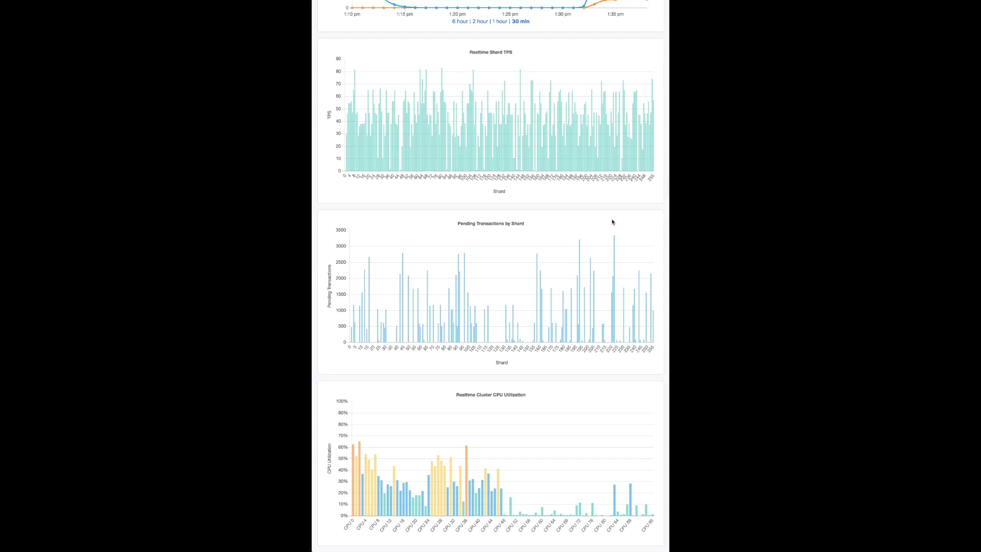
pyautogui.scroll(10, 613, 221)
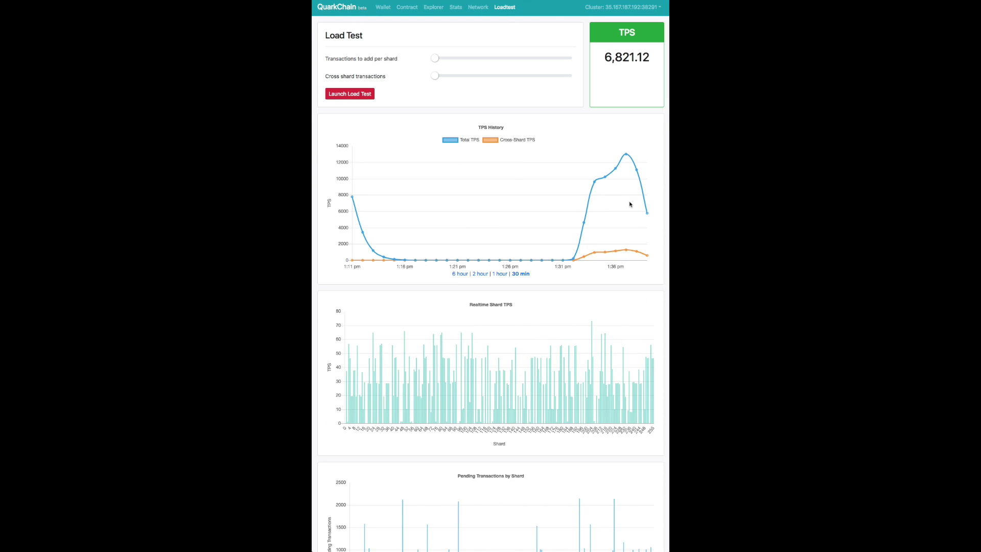
pyautogui.moveTo(628, 156)
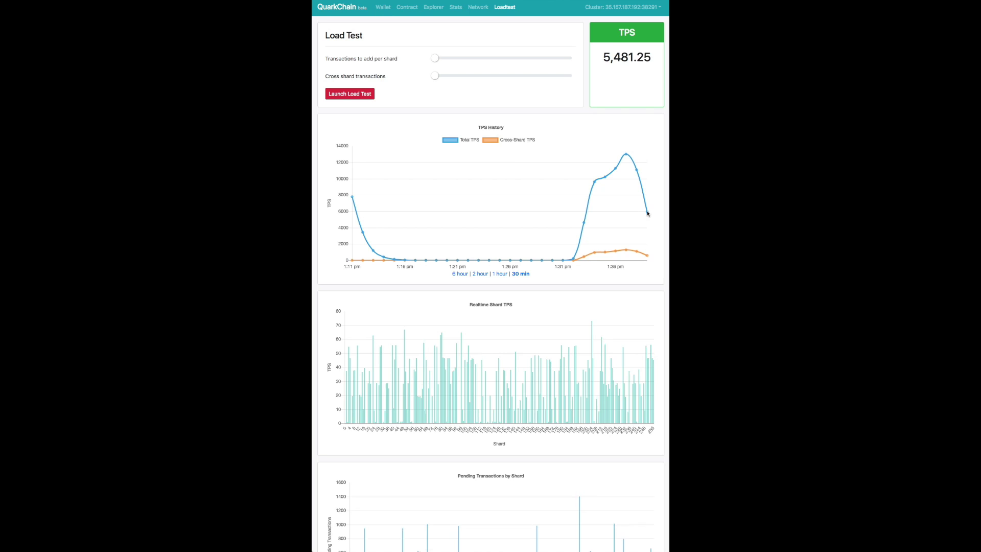
pyautogui.scroll(-5, 621, 271)
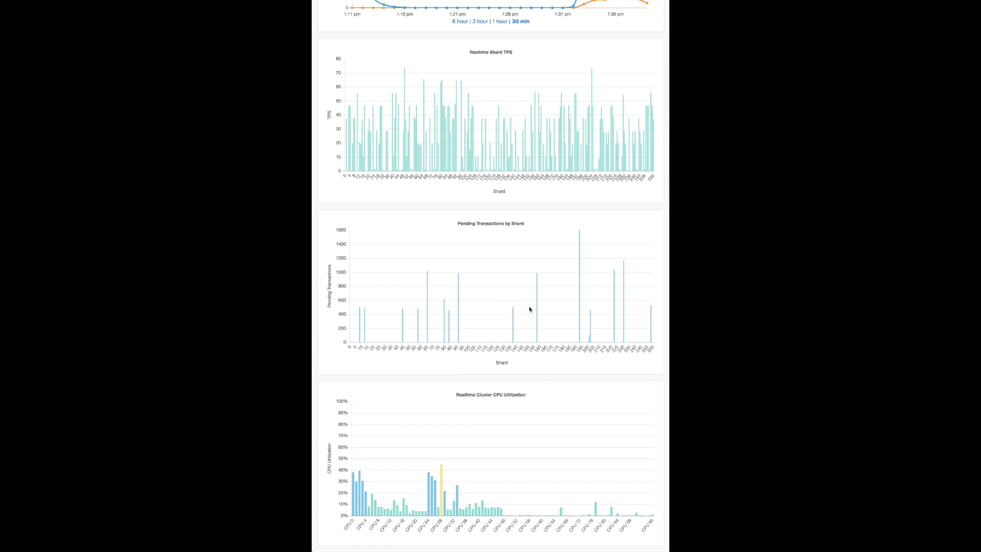
pyautogui.scroll(5, 663, 319)
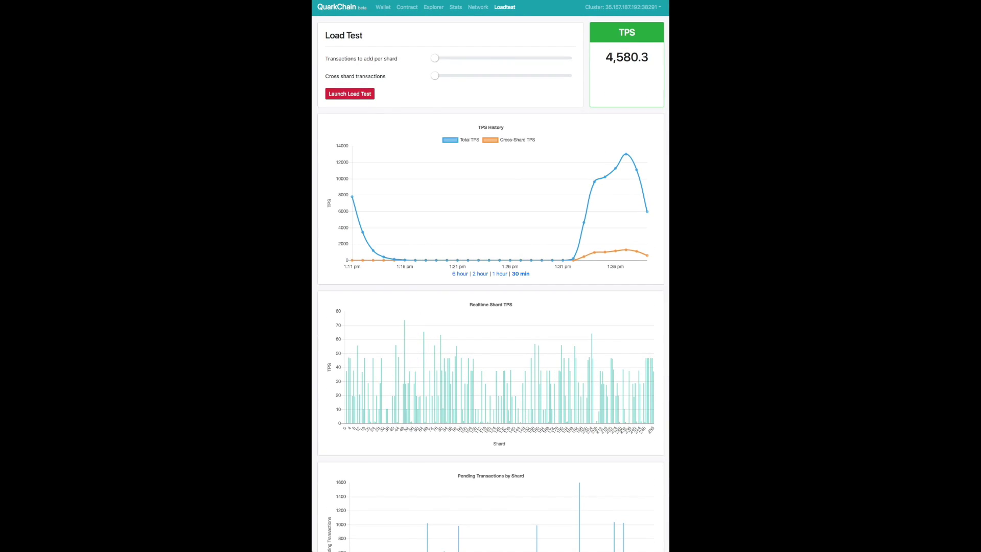